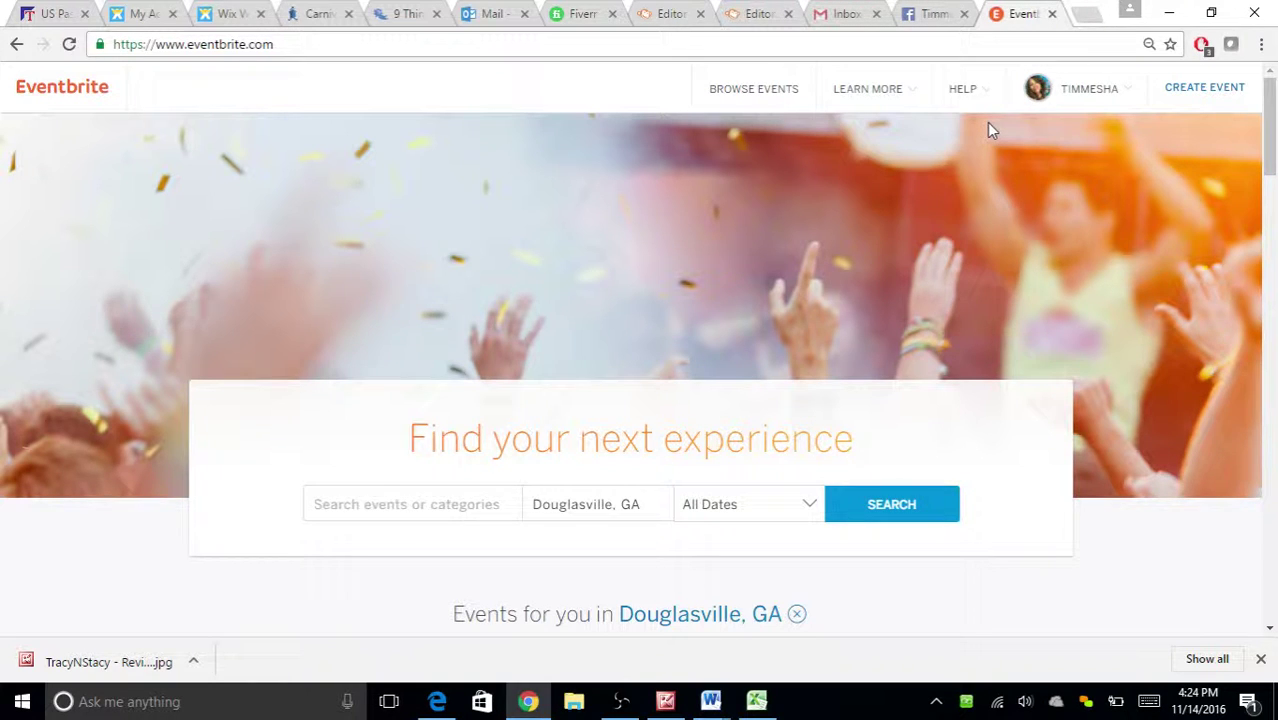
Open the account's Manage Events page.
{"action": "scroll", "coordinate": [228, 422], "scroll_direction": "down", "scroll_amount": 8}
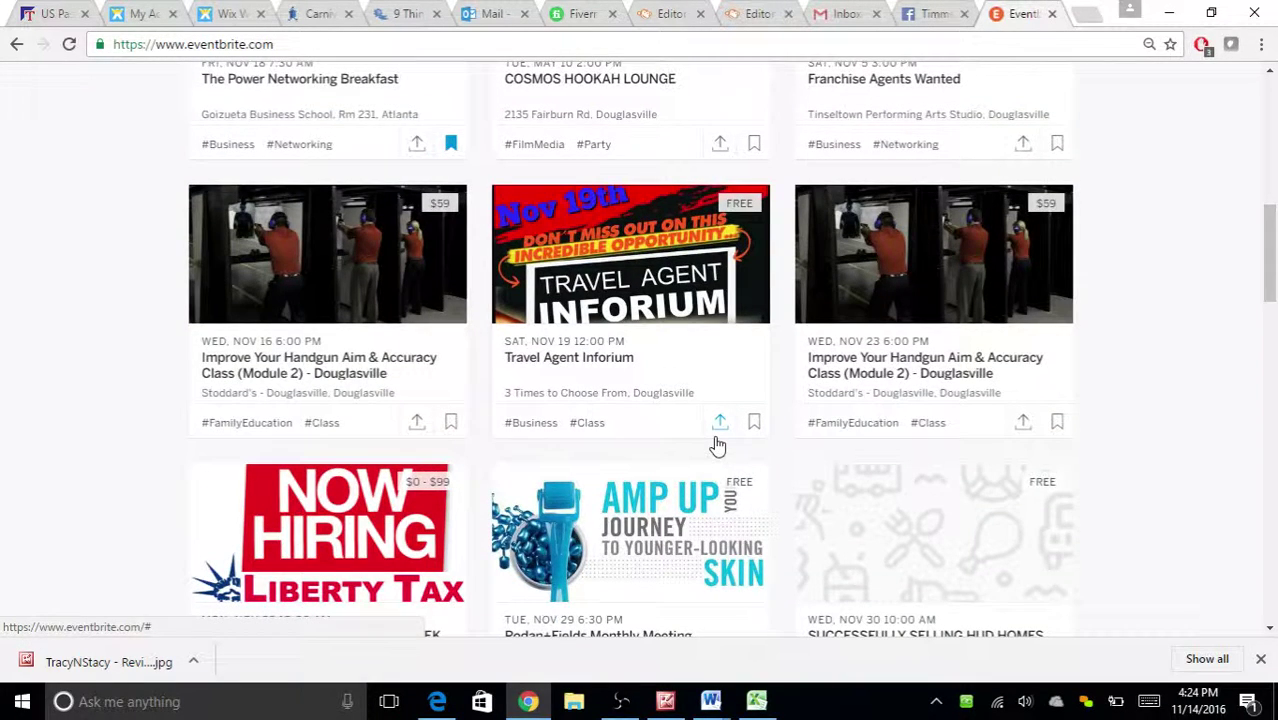
{"action": "scroll", "coordinate": [717, 445], "scroll_direction": "down", "scroll_amount": 3}
{"action": "scroll", "coordinate": [802, 434], "scroll_direction": "up", "scroll_amount": 3}
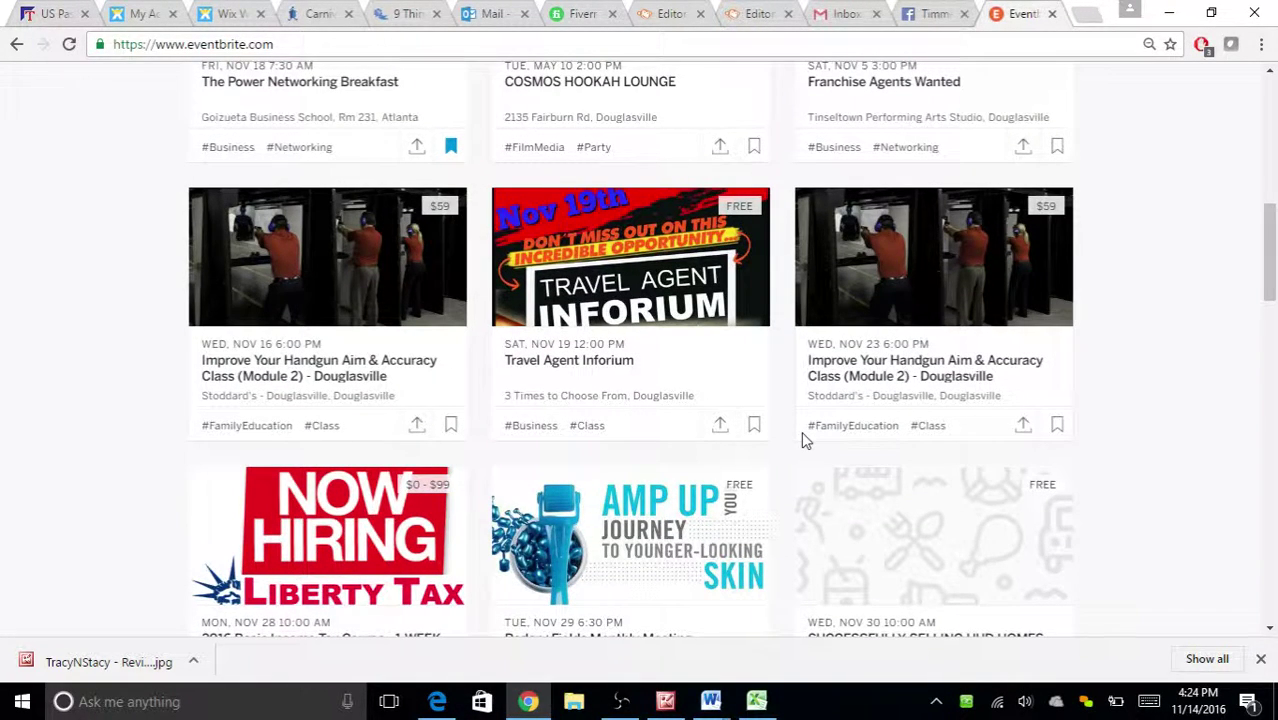
{"action": "scroll", "coordinate": [801, 431], "scroll_direction": "up", "scroll_amount": 8}
{"action": "mouse_move", "coordinate": [1064, 123]}
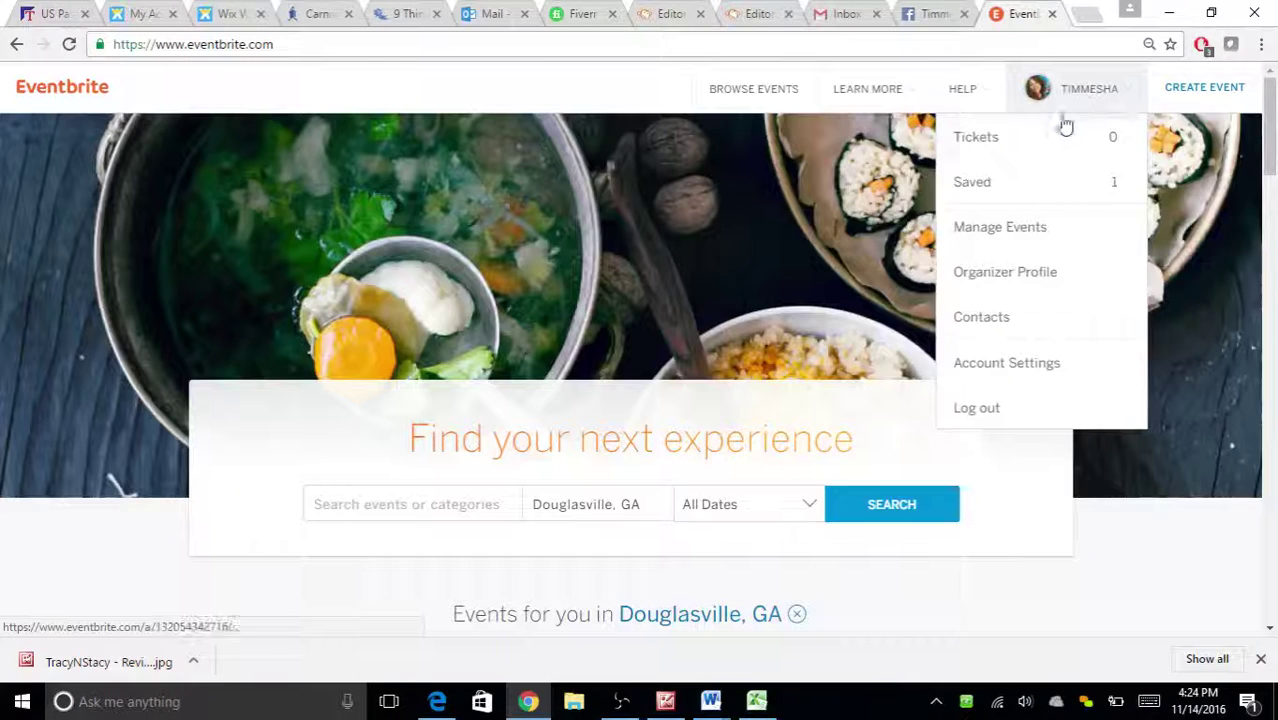
{"action": "left_click", "coordinate": [1012, 222]}
Look through the list of live events, from the earliest to the last one scheduled.
{"action": "scroll", "coordinate": [602, 371], "scroll_direction": "down", "scroll_amount": 5}
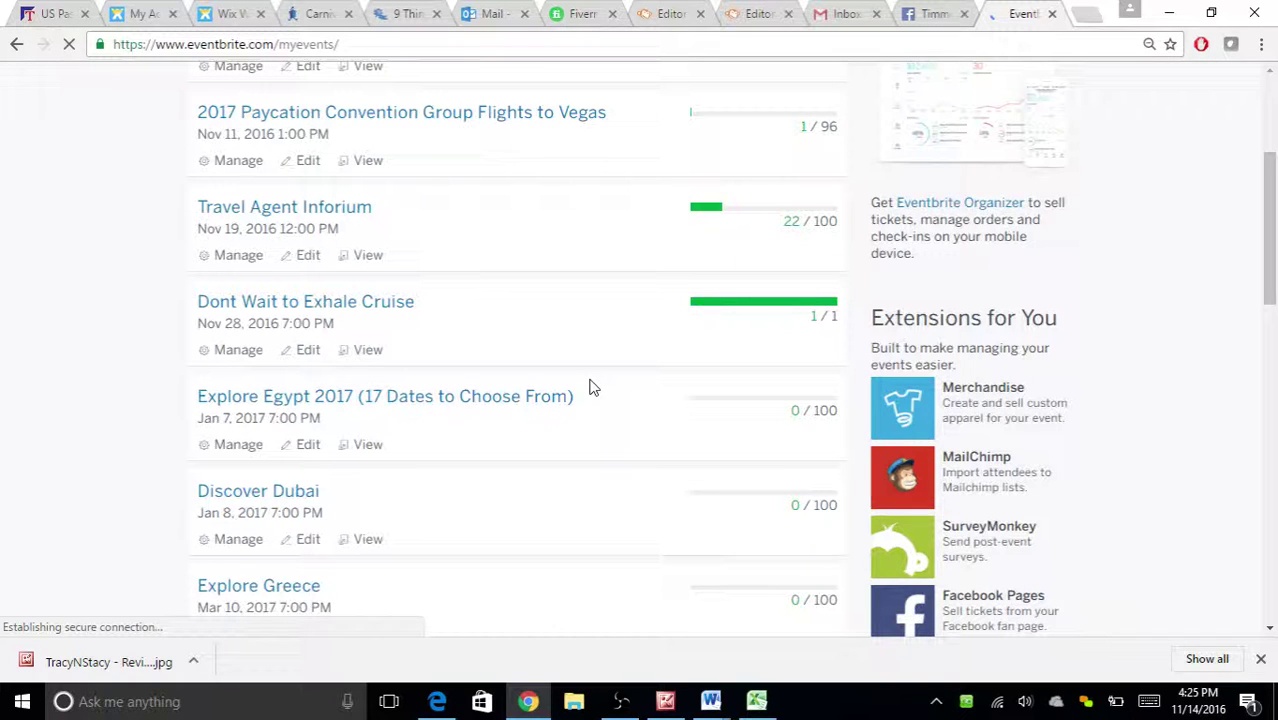
{"action": "scroll", "coordinate": [590, 387], "scroll_direction": "down", "scroll_amount": 1}
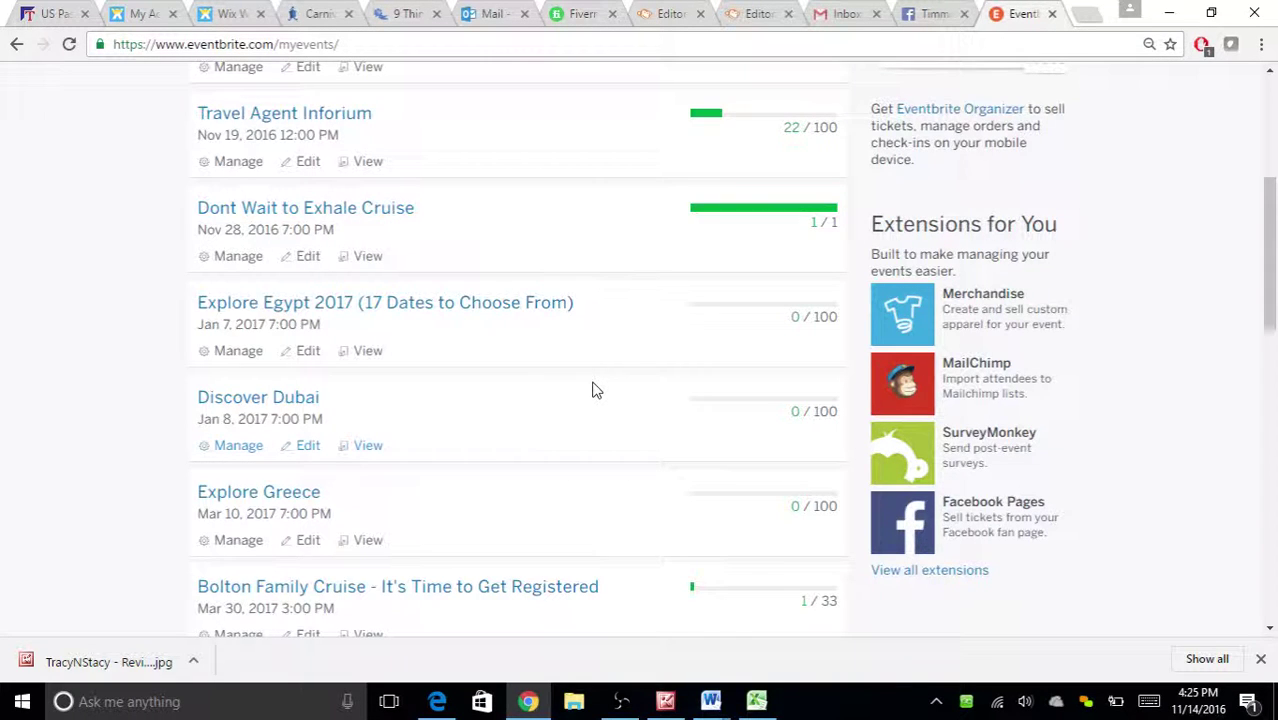
{"action": "scroll", "coordinate": [551, 331], "scroll_direction": "down", "scroll_amount": 2}
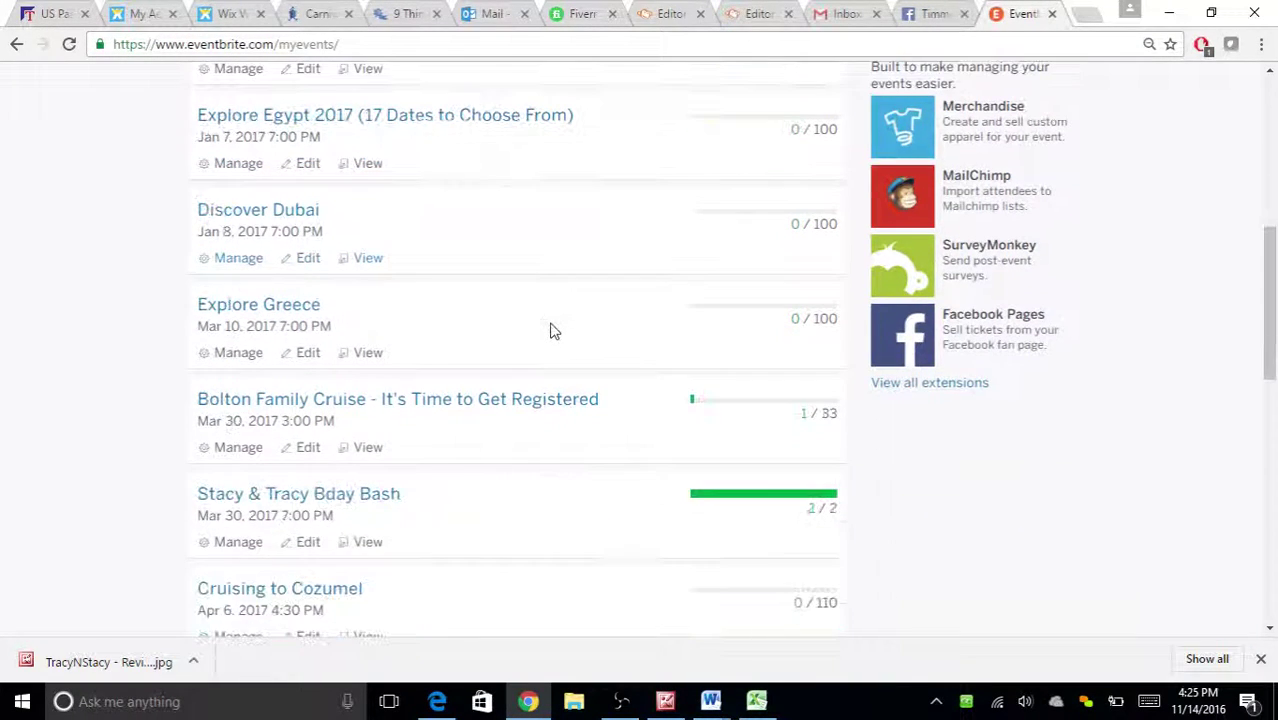
{"action": "scroll", "coordinate": [555, 331], "scroll_direction": "down", "scroll_amount": 1}
{"action": "scroll", "coordinate": [551, 331], "scroll_direction": "down", "scroll_amount": 2}
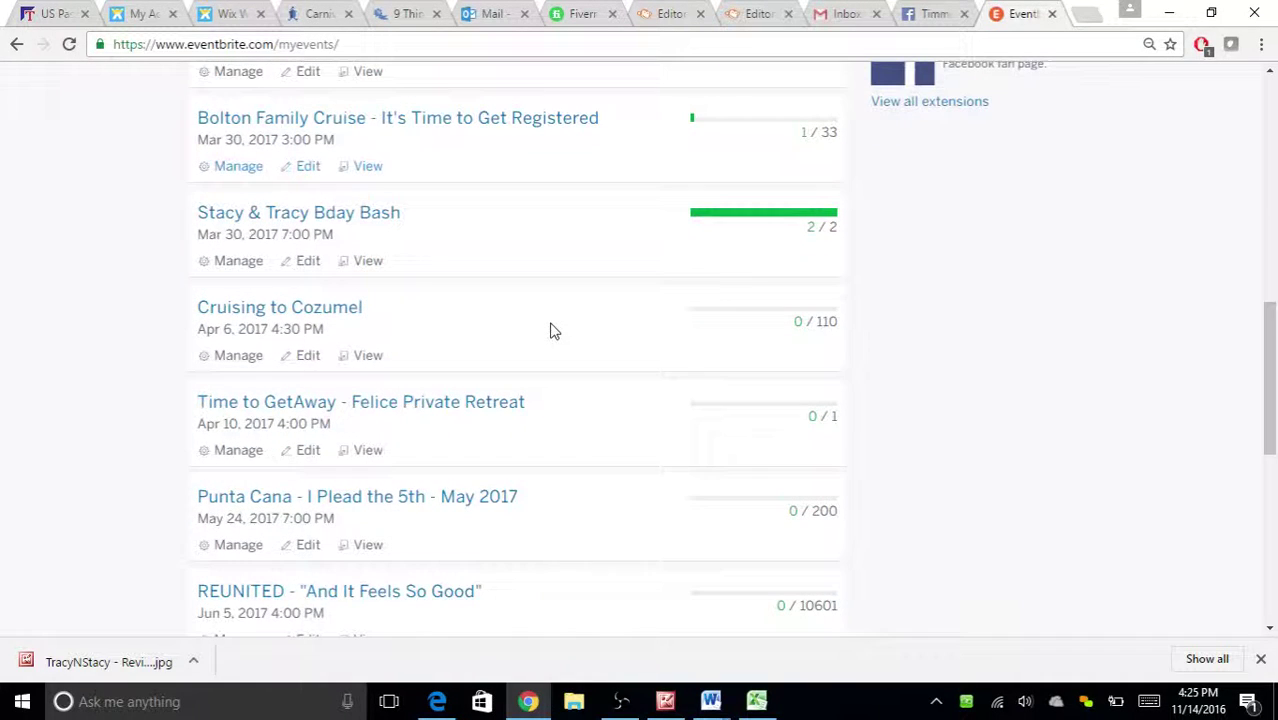
{"action": "scroll", "coordinate": [555, 331], "scroll_direction": "down", "scroll_amount": 2}
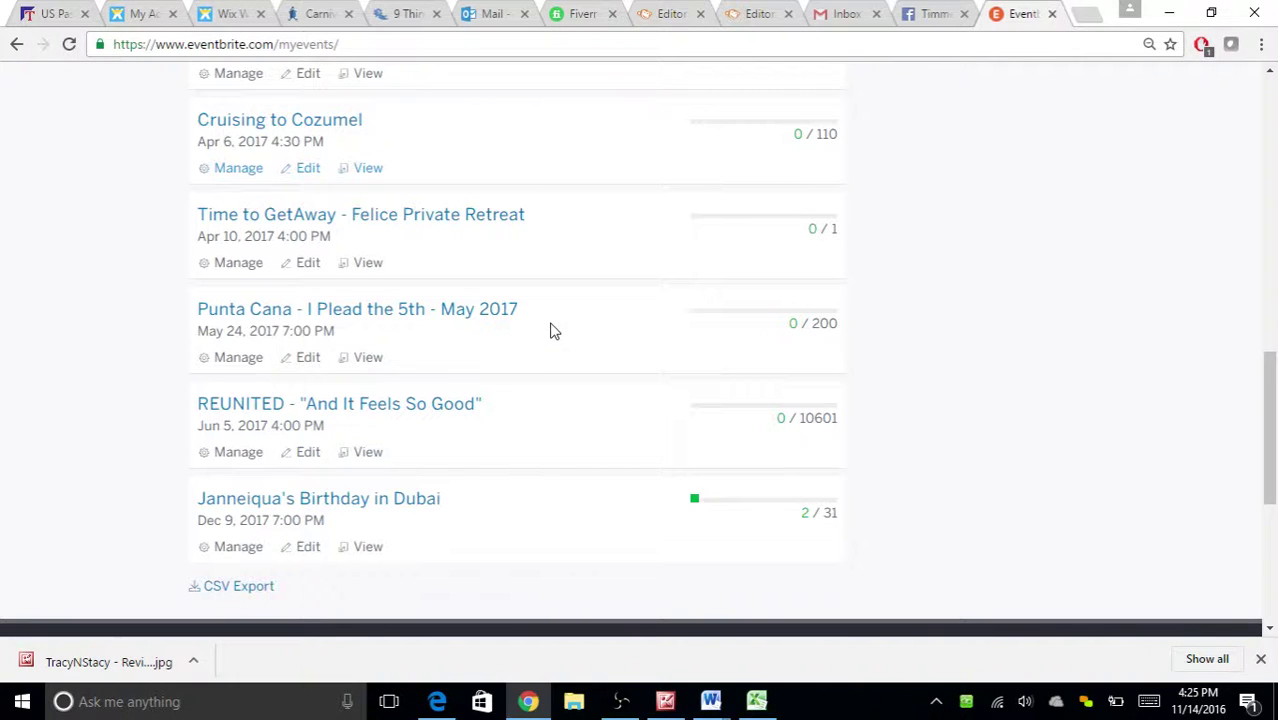
{"action": "scroll", "coordinate": [551, 331], "scroll_direction": "up", "scroll_amount": 10}
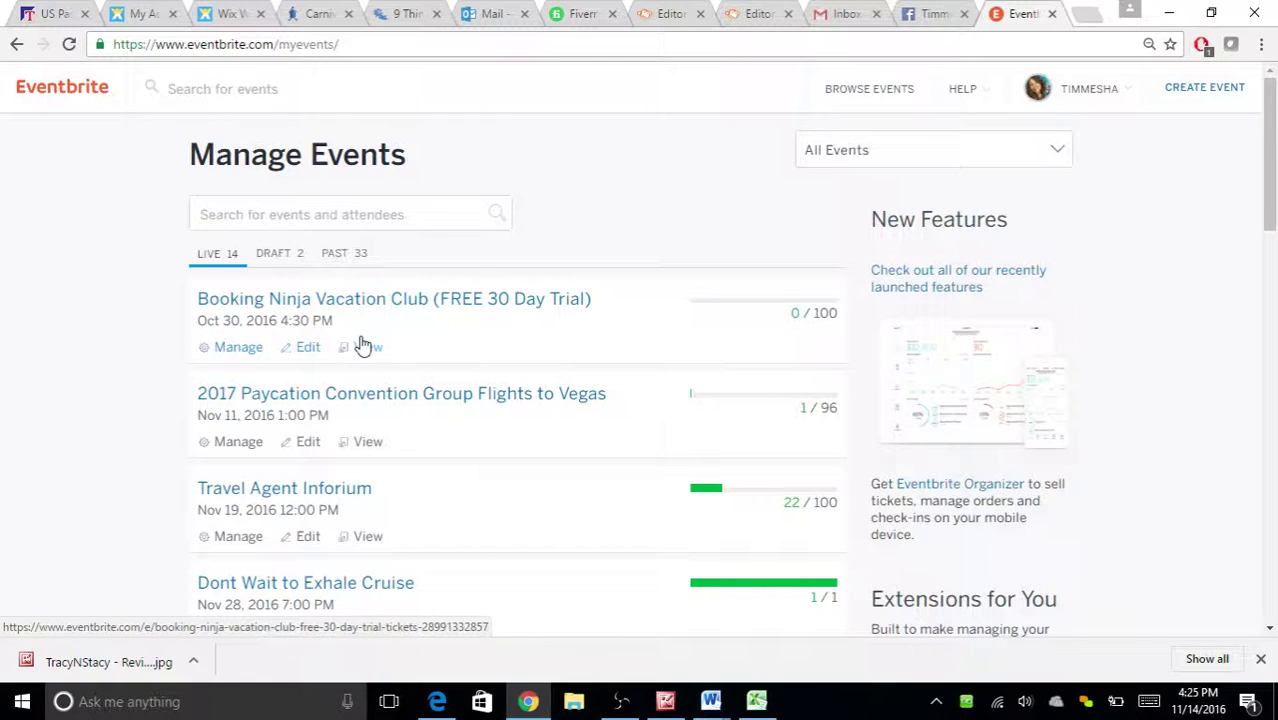
Create a new event titled "Information On Opening Your Own Franchise".
{"action": "left_click", "coordinate": [1192, 94]}
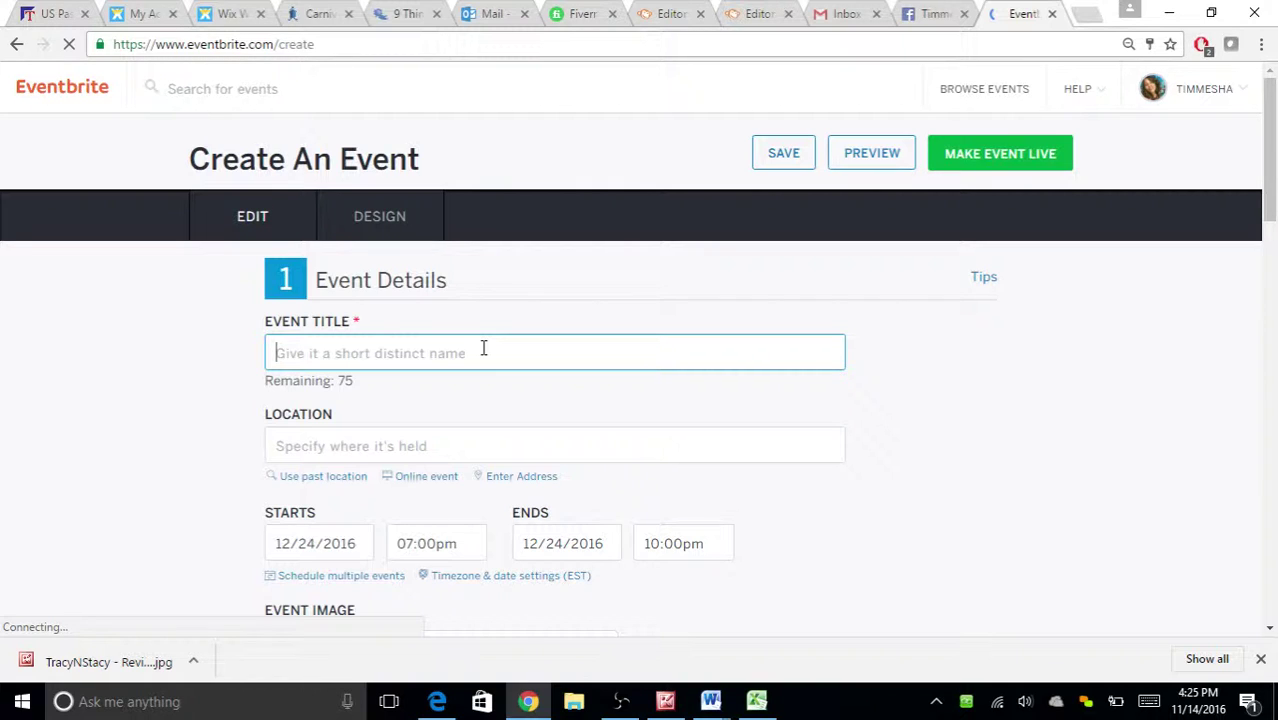
{"action": "type", "text": "Information On Opening Y"}
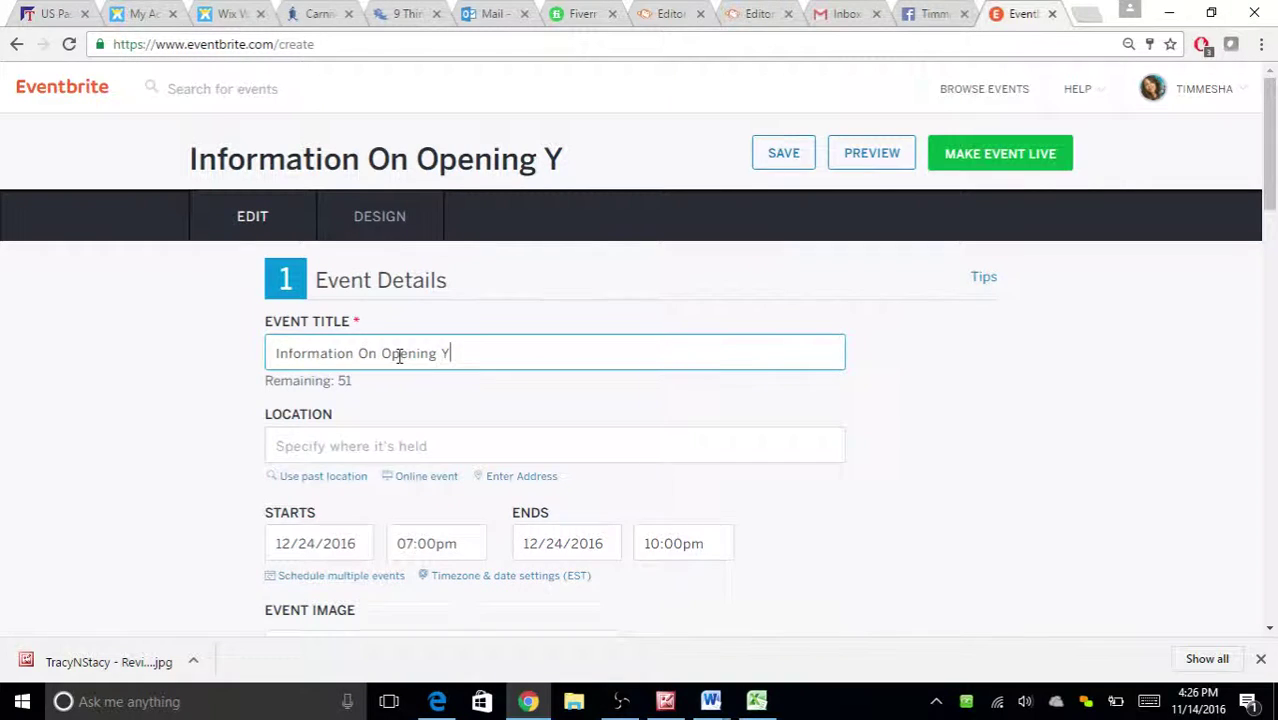
{"action": "type", "text": "our Own Franchise"}
Set the event's location to "Online Tours & Private Appointments Avail".
{"action": "scroll", "coordinate": [366, 392], "scroll_direction": "down", "scroll_amount": 1}
{"action": "left_click", "coordinate": [366, 392]}
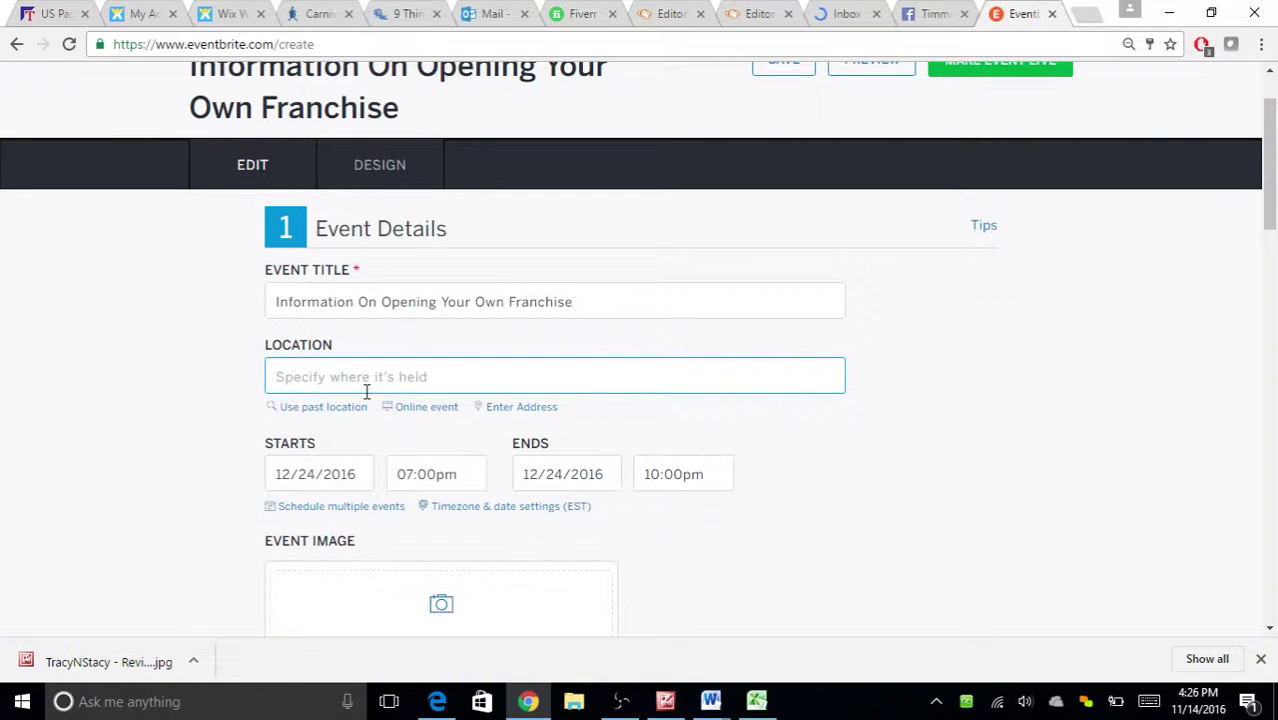
{"action": "type", "text": "Online Tours & Private Appointments Avail"}
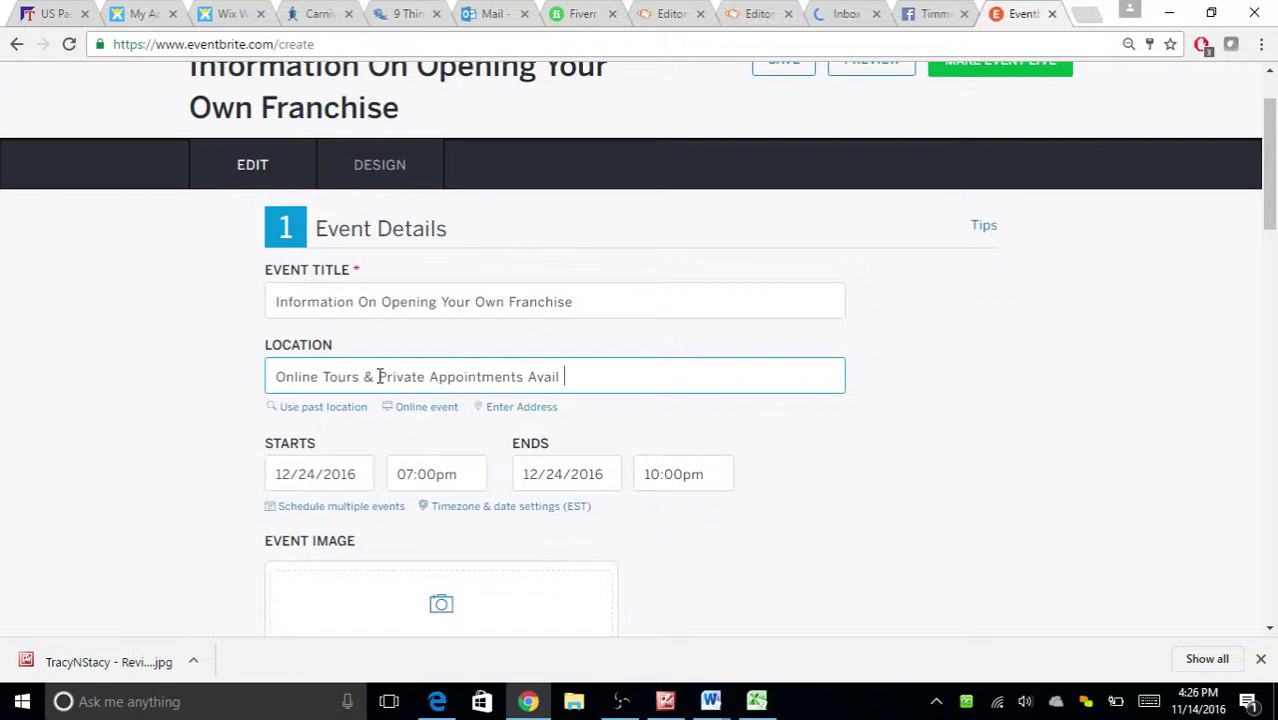
Review the event form's description, organizer, ticket and additional settings sections.
{"action": "scroll", "coordinate": [468, 349], "scroll_direction": "down", "scroll_amount": 5}
{"action": "left_click", "coordinate": [468, 349]}
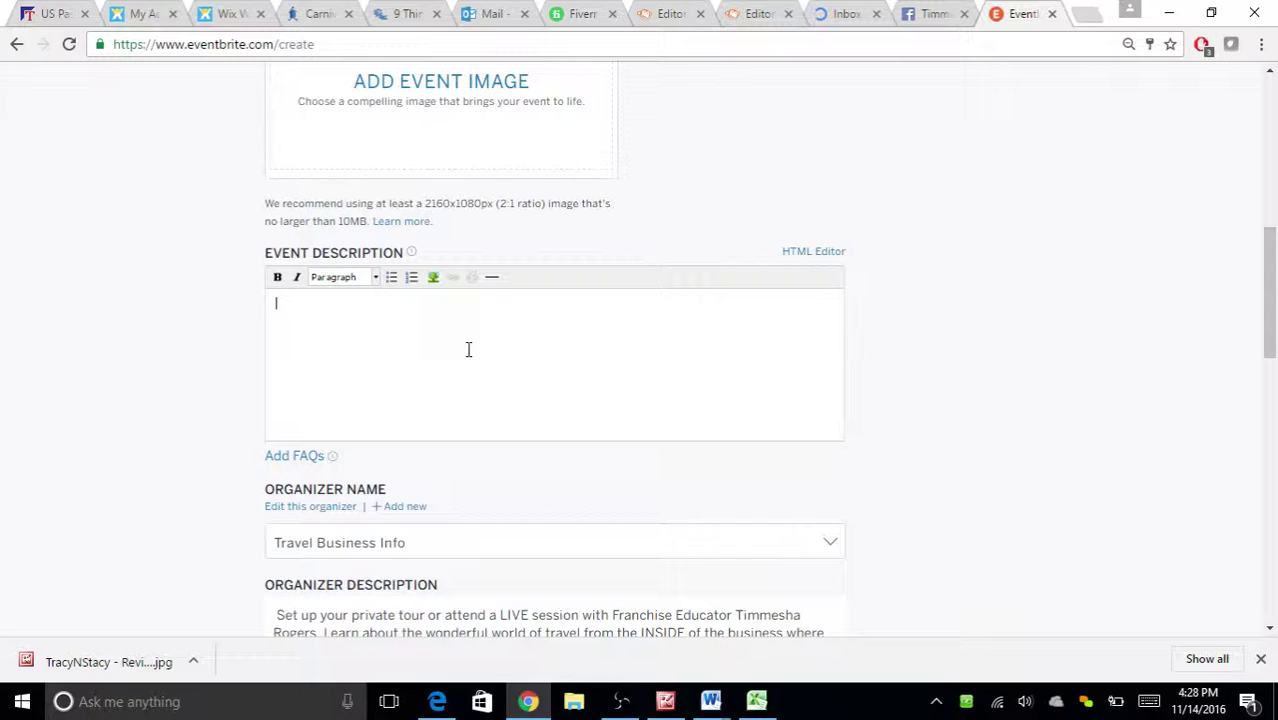
{"action": "scroll", "coordinate": [337, 405], "scroll_direction": "down", "scroll_amount": 2}
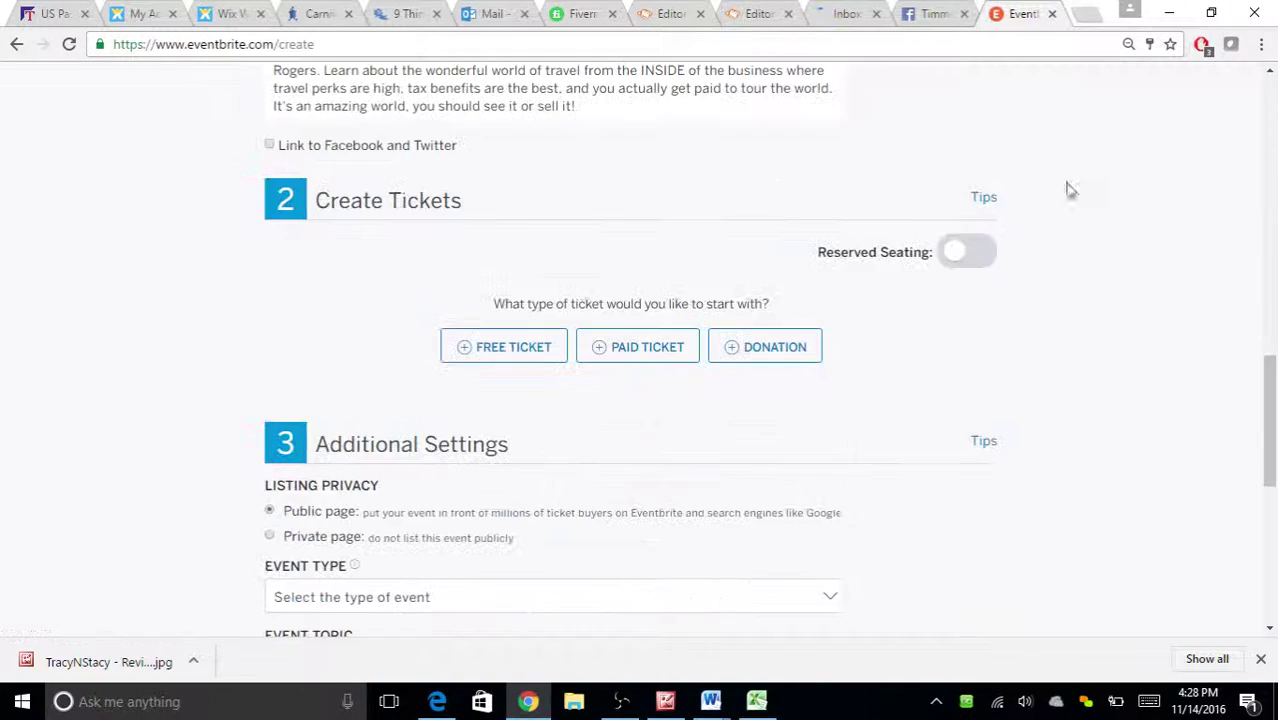
{"action": "scroll", "coordinate": [1093, 180], "scroll_direction": "down", "scroll_amount": 2}
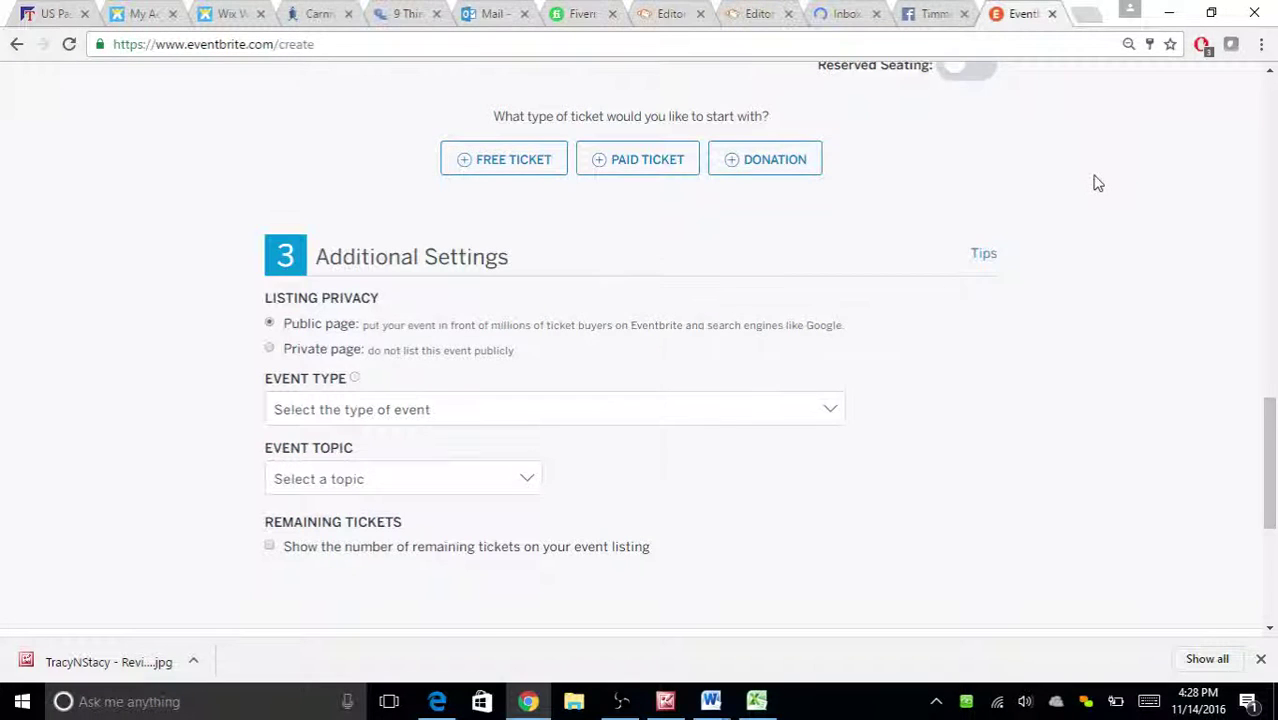
{"action": "scroll", "coordinate": [1100, 180], "scroll_direction": "down", "scroll_amount": 1}
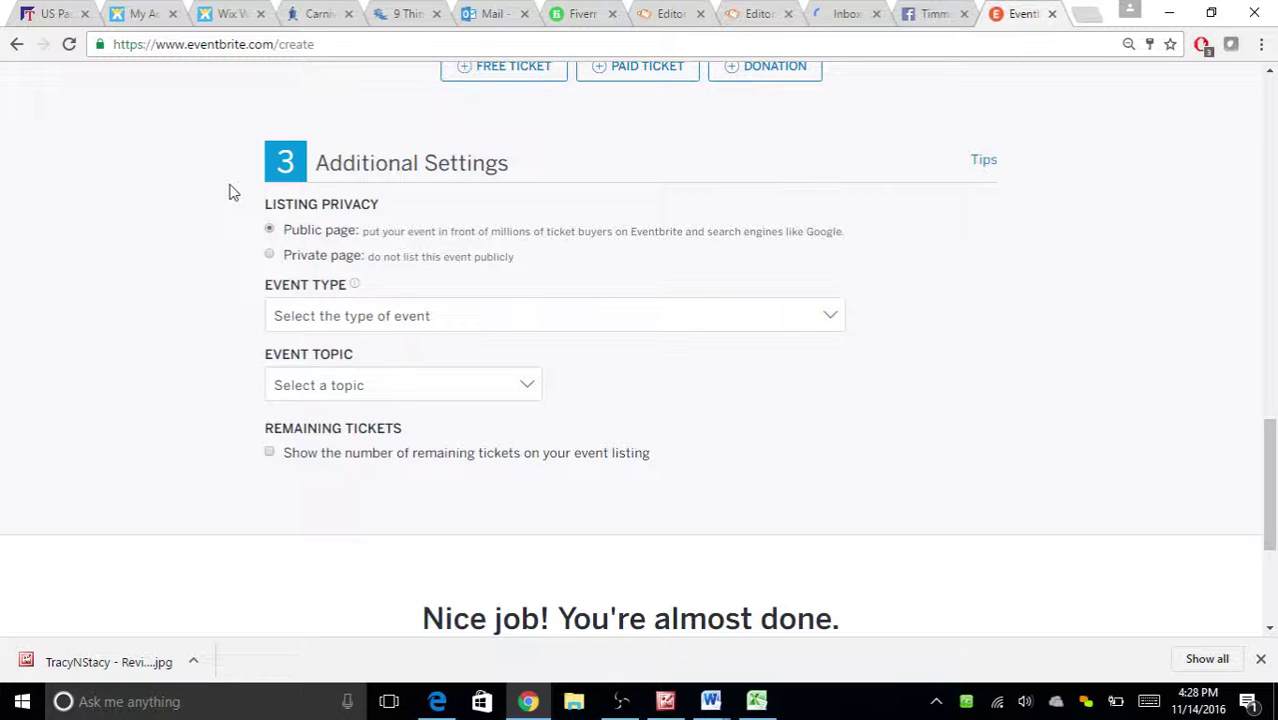
{"action": "scroll", "coordinate": [228, 191], "scroll_direction": "up", "scroll_amount": 3}
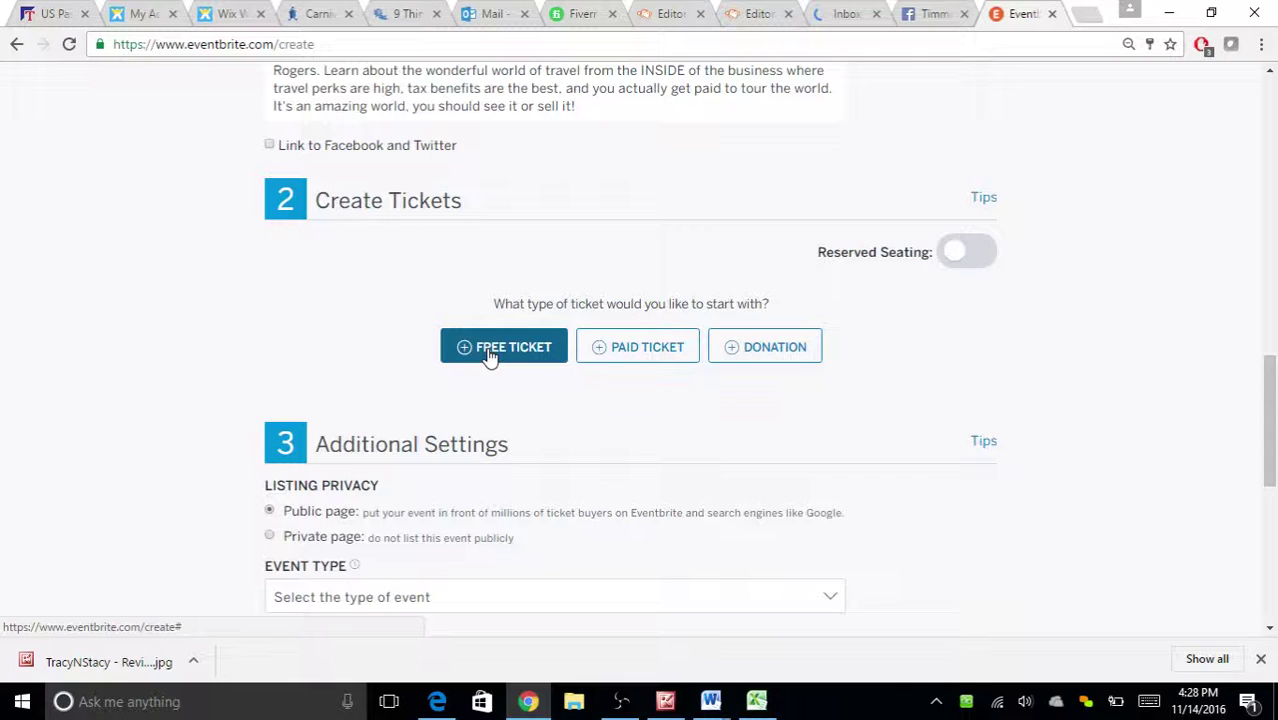
Add a free ticket named with the host's name and "I want to attend LIVE on Nov. 19th", with 500 available.
{"action": "left_click", "coordinate": [490, 358]}
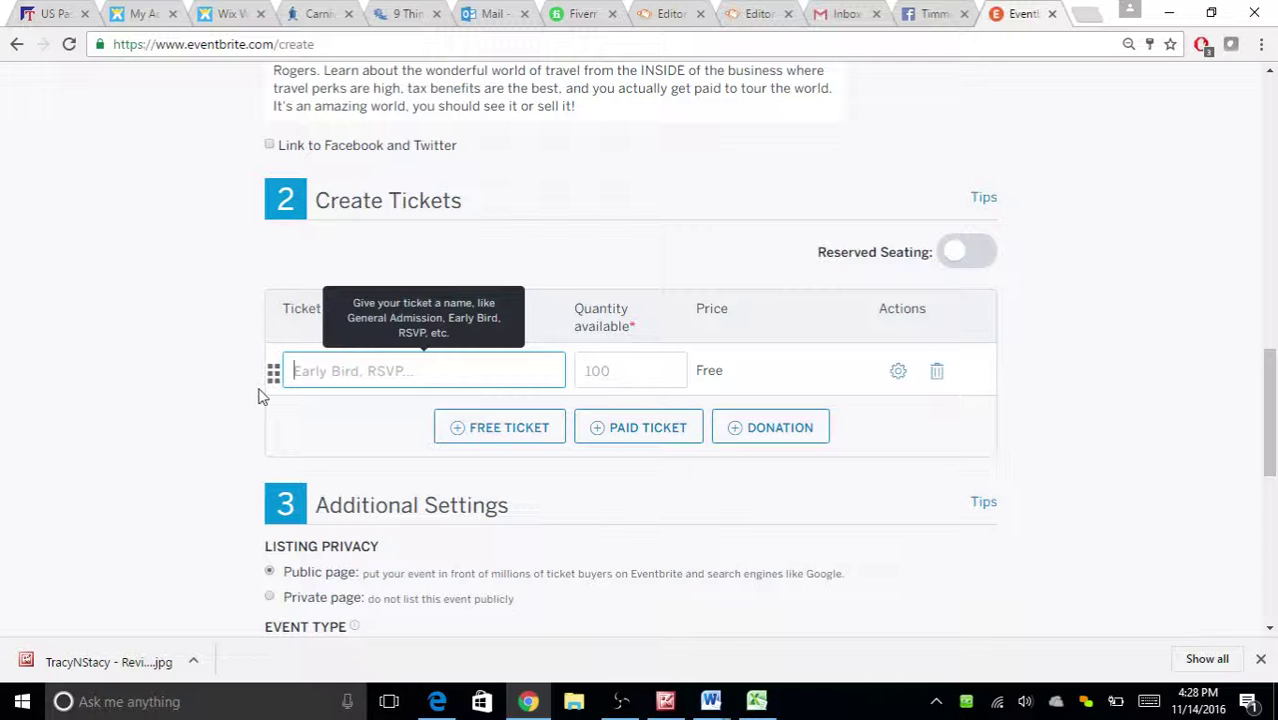
{"action": "type", "text": "Mesha,"}
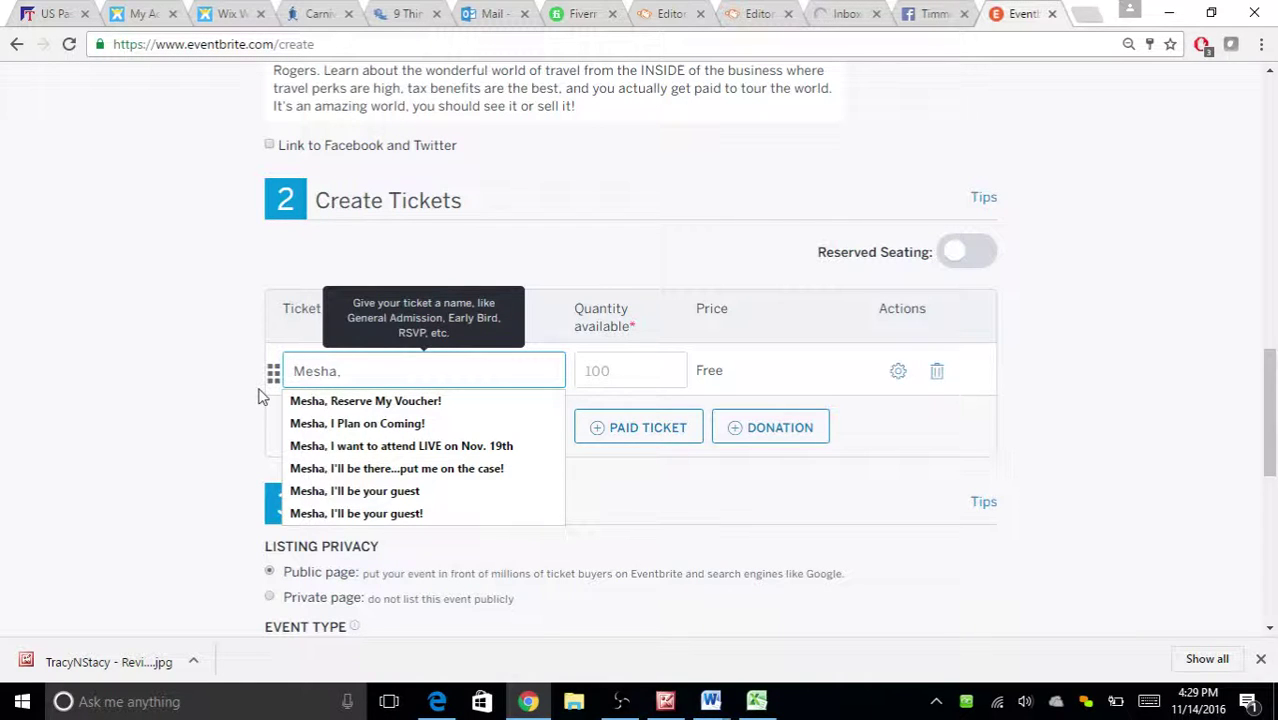
{"action": "left_click", "coordinate": [333, 452]}
{"action": "left_click", "coordinate": [639, 374]}
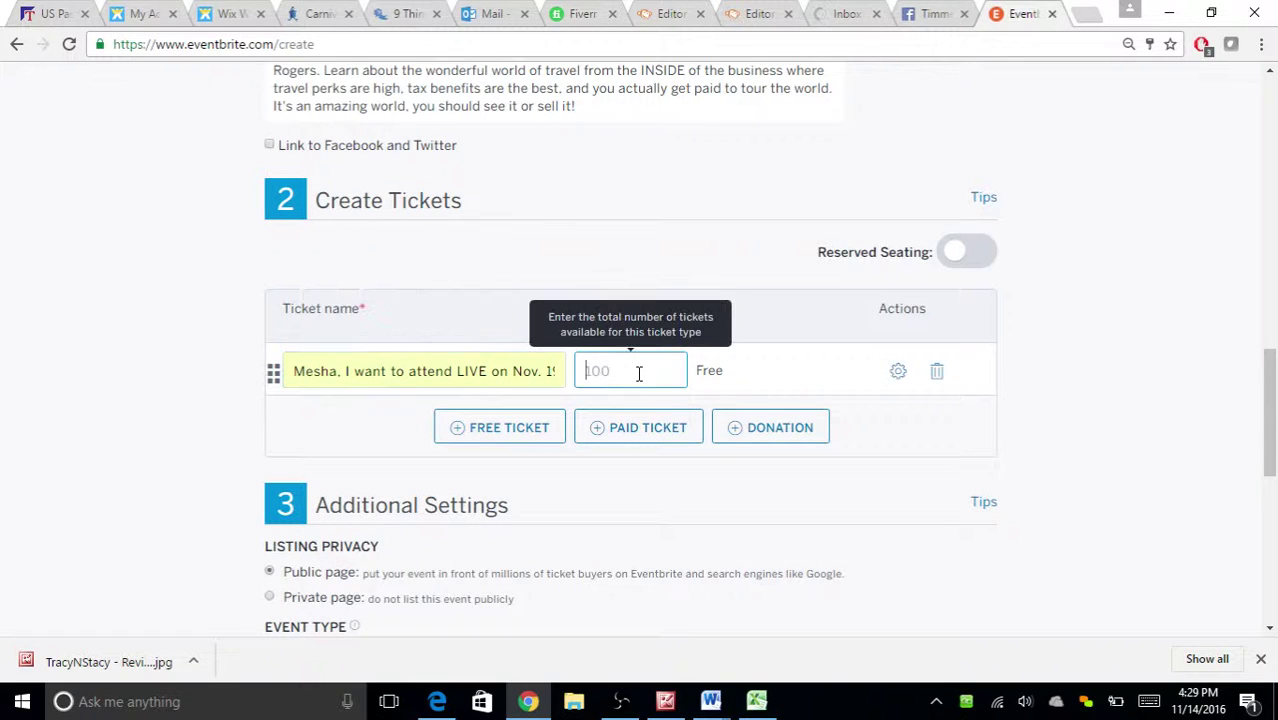
{"action": "type", "text": "500"}
{"action": "left_click", "coordinate": [713, 369]}
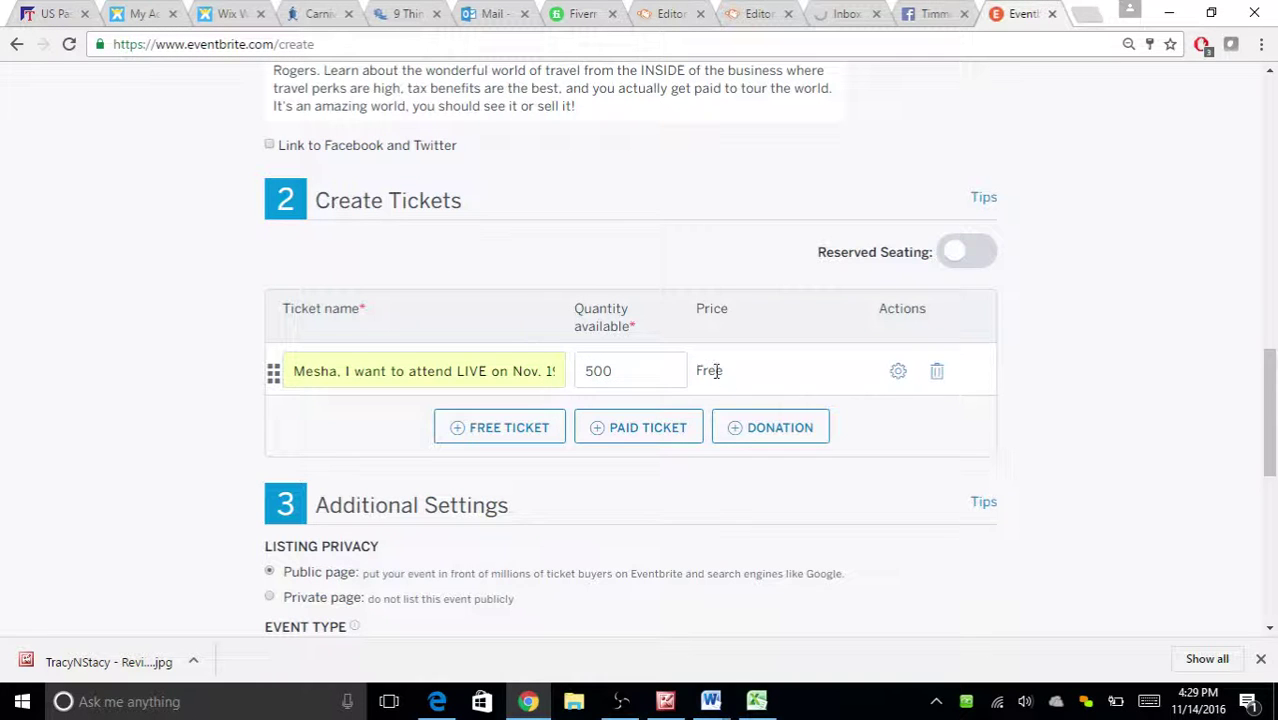
Give the LIVE attendance ticket the description "Arrive 30min early" in its settings.
{"action": "left_click", "coordinate": [897, 373]}
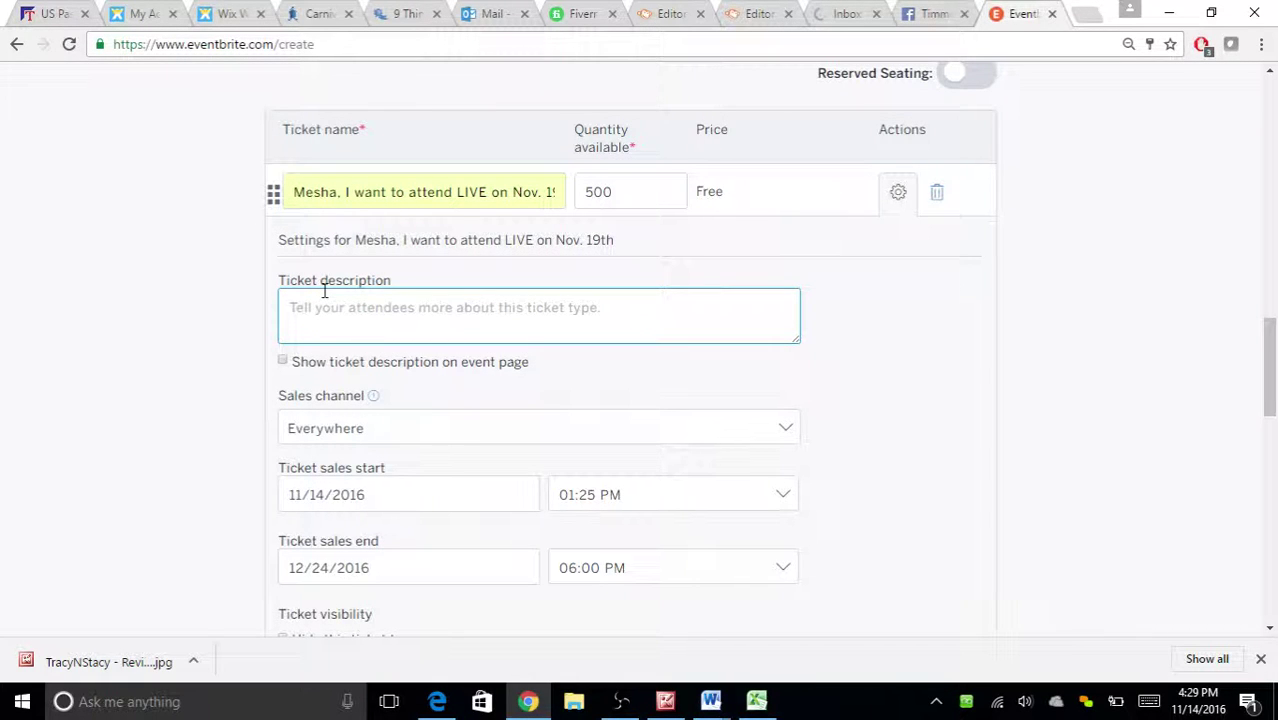
{"action": "type", "text": "Arrive "}
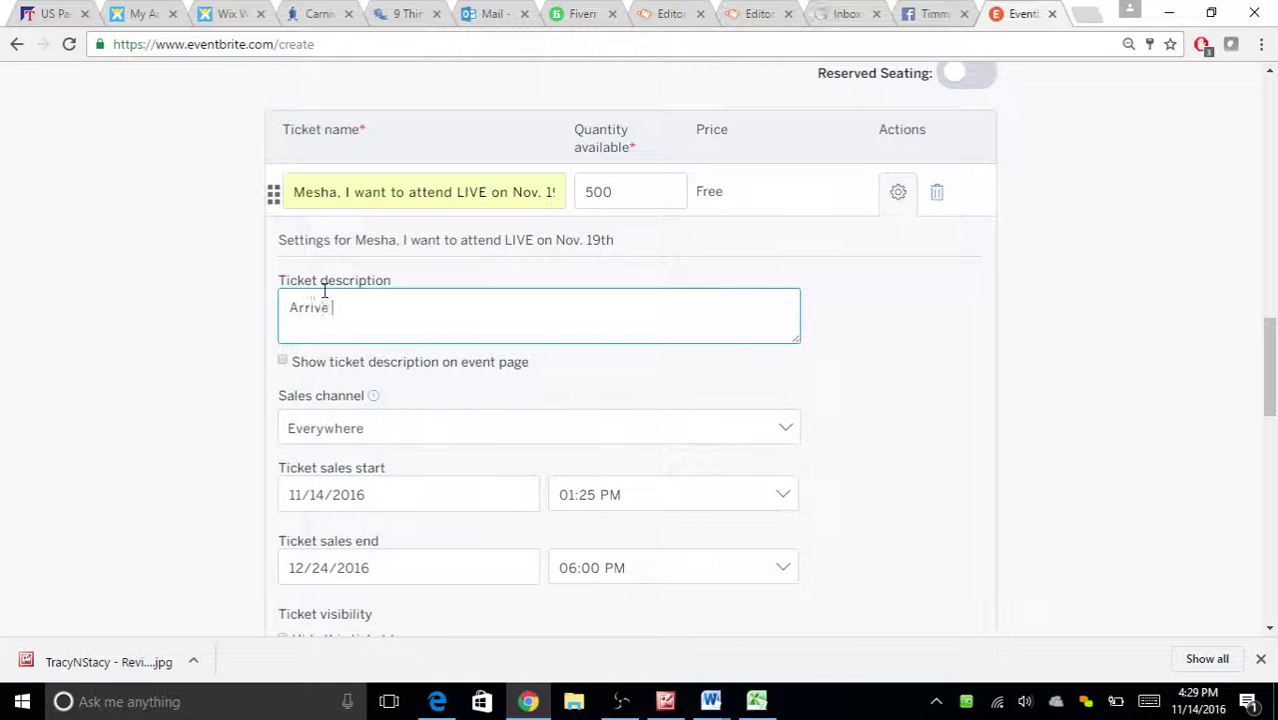
{"action": "type", "text": "30min early"}
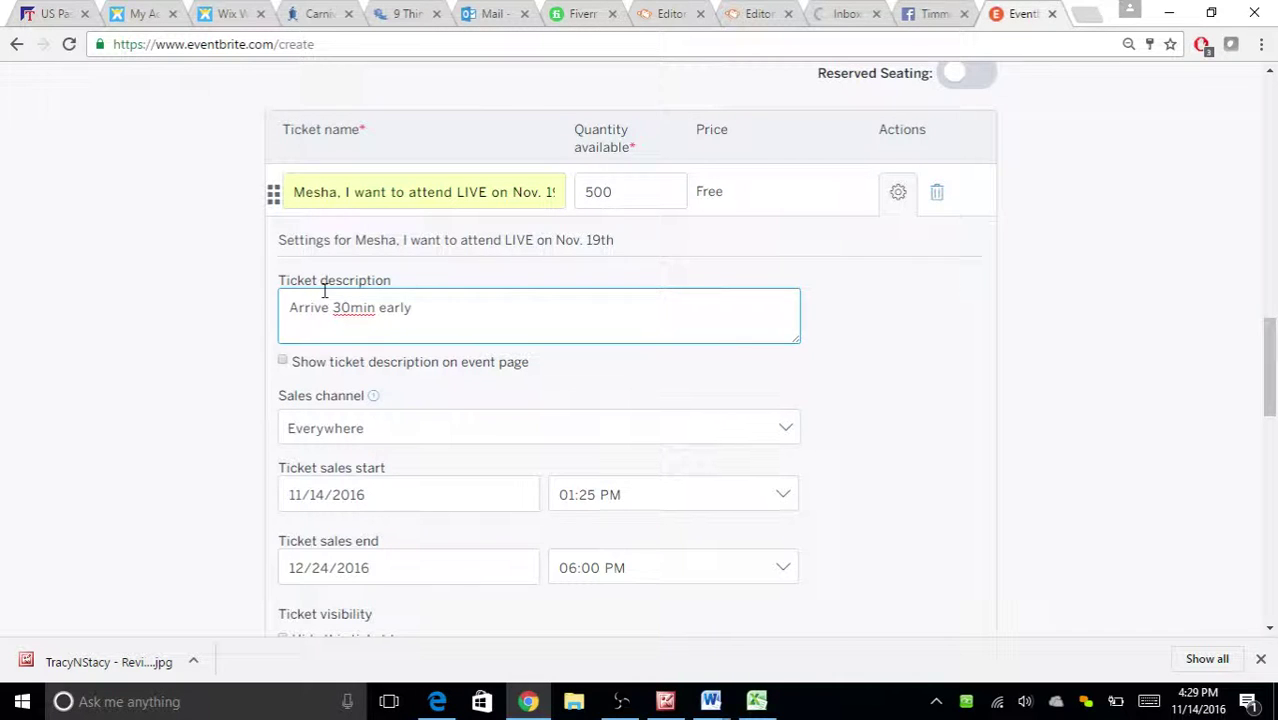
{"action": "left_click_drag", "start_coordinate": [428, 308], "coordinate": [300, 307]}
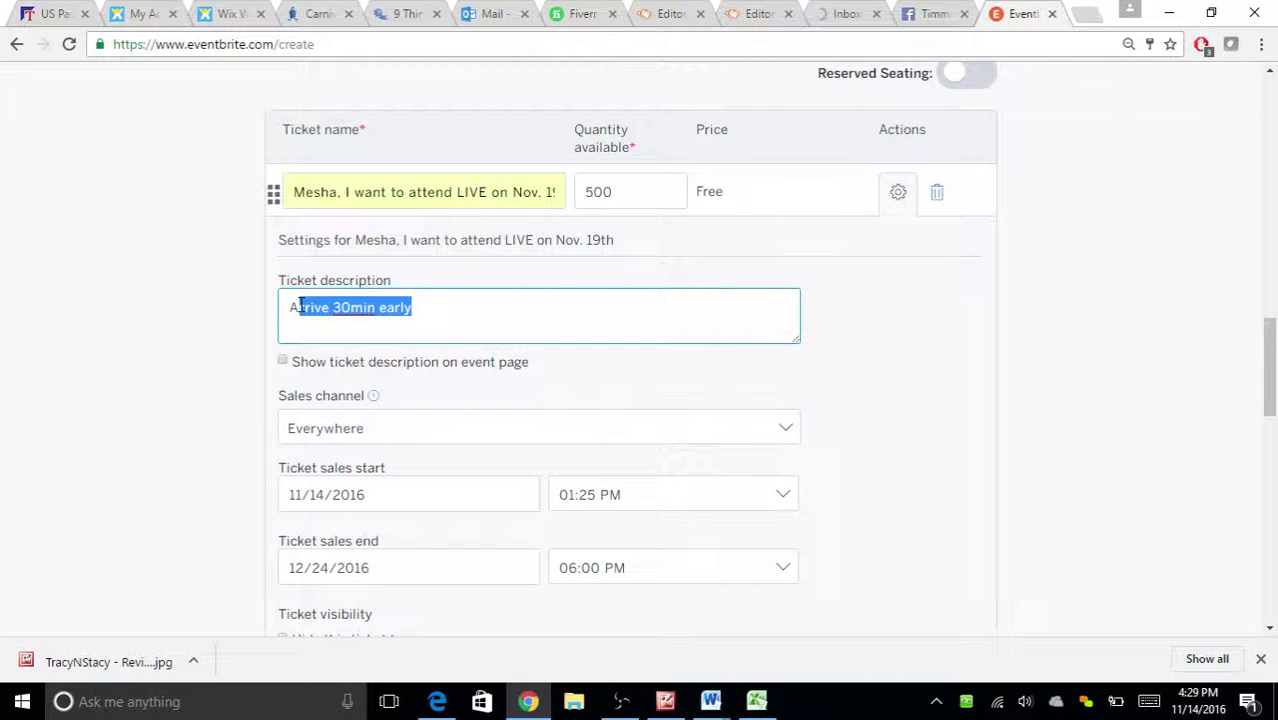
{"action": "left_click_drag", "start_coordinate": [300, 307], "coordinate": [289, 307]}
Set the LIVE attendance ticket's sales end date to 02/24/2017.
{"action": "scroll", "coordinate": [290, 307], "scroll_direction": "down", "scroll_amount": 2}
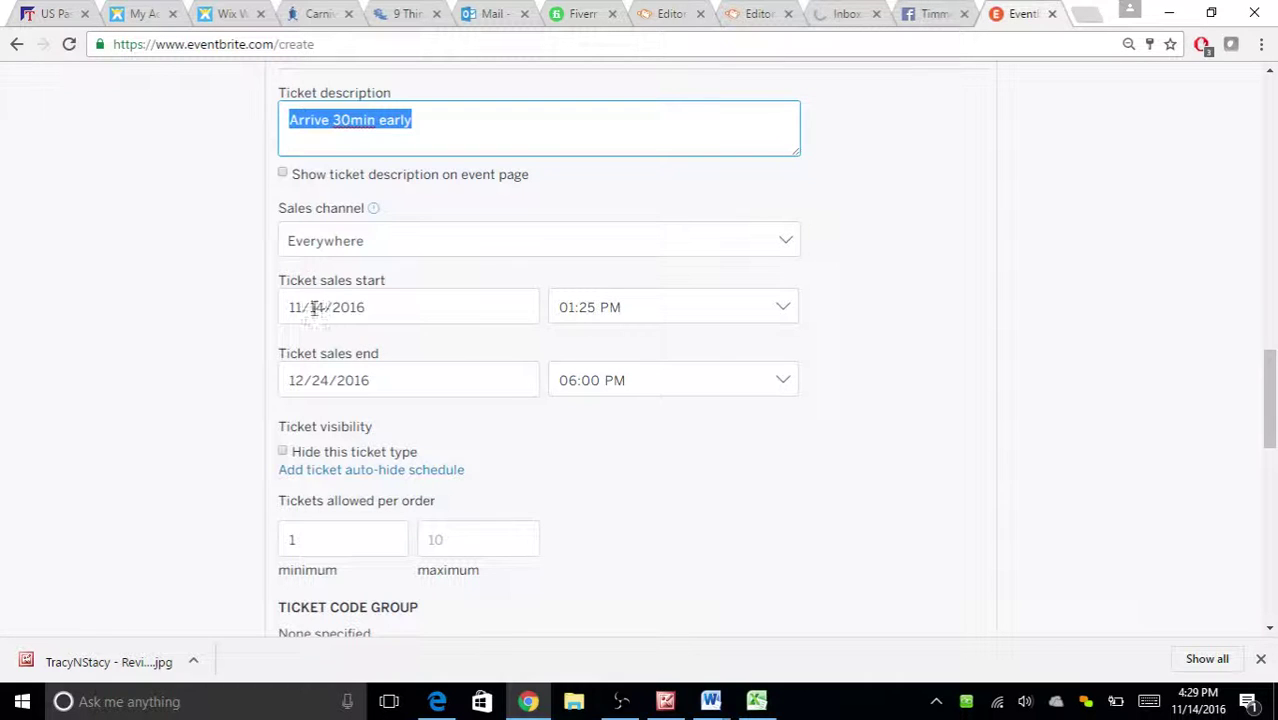
{"action": "left_click", "coordinate": [333, 383]}
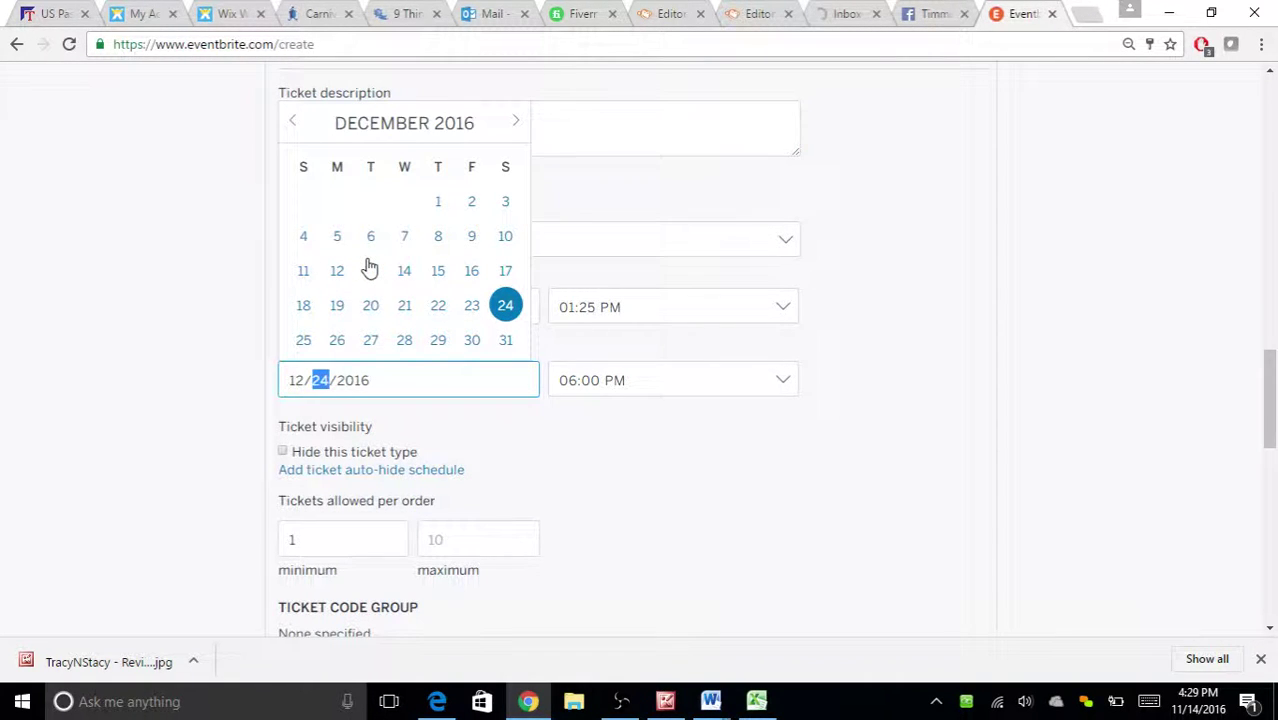
{"action": "left_click", "coordinate": [516, 121]}
{"action": "left_click", "coordinate": [516, 121]}
{"action": "left_click", "coordinate": [516, 121]}
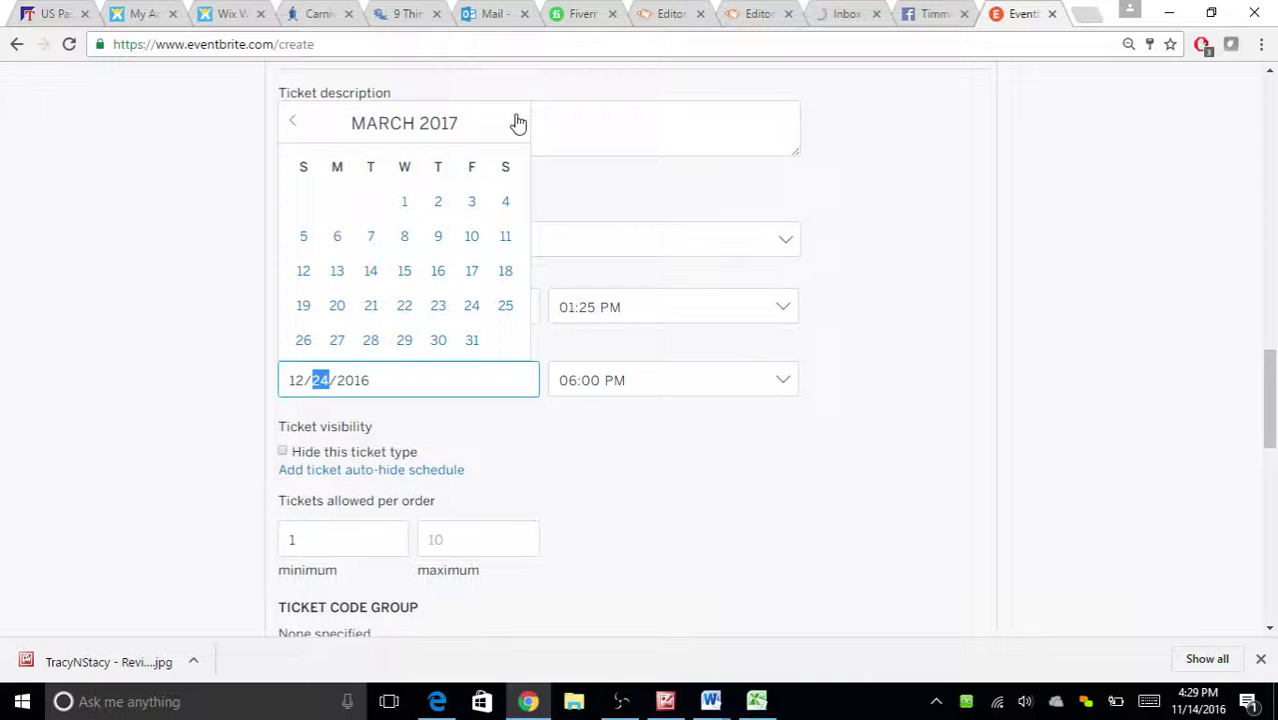
{"action": "left_click", "coordinate": [471, 305]}
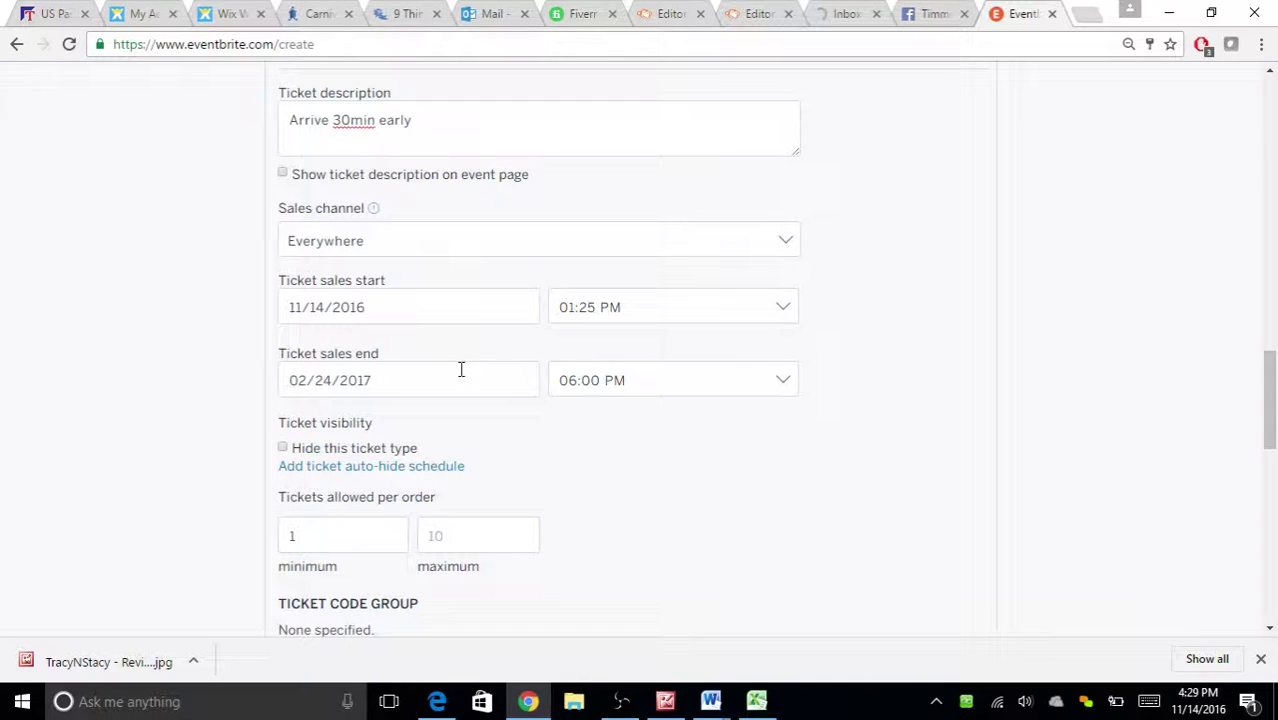
Add a second free ticket named with the host's name and "I can't make it so let's schedule an online tour.", with 100 available.
{"action": "scroll", "coordinate": [371, 297], "scroll_direction": "down", "scroll_amount": 3}
{"action": "scroll", "coordinate": [416, 197], "scroll_direction": "down", "scroll_amount": 1}
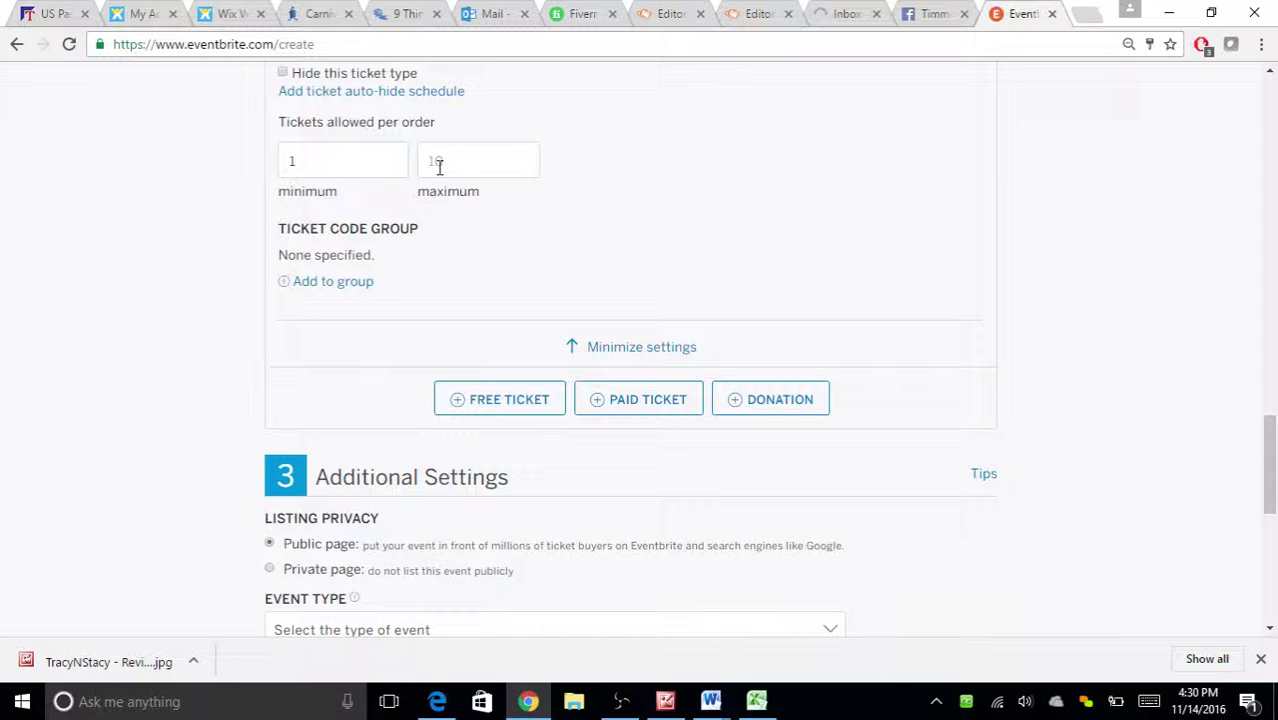
{"action": "scroll", "coordinate": [438, 167], "scroll_direction": "down", "scroll_amount": 2}
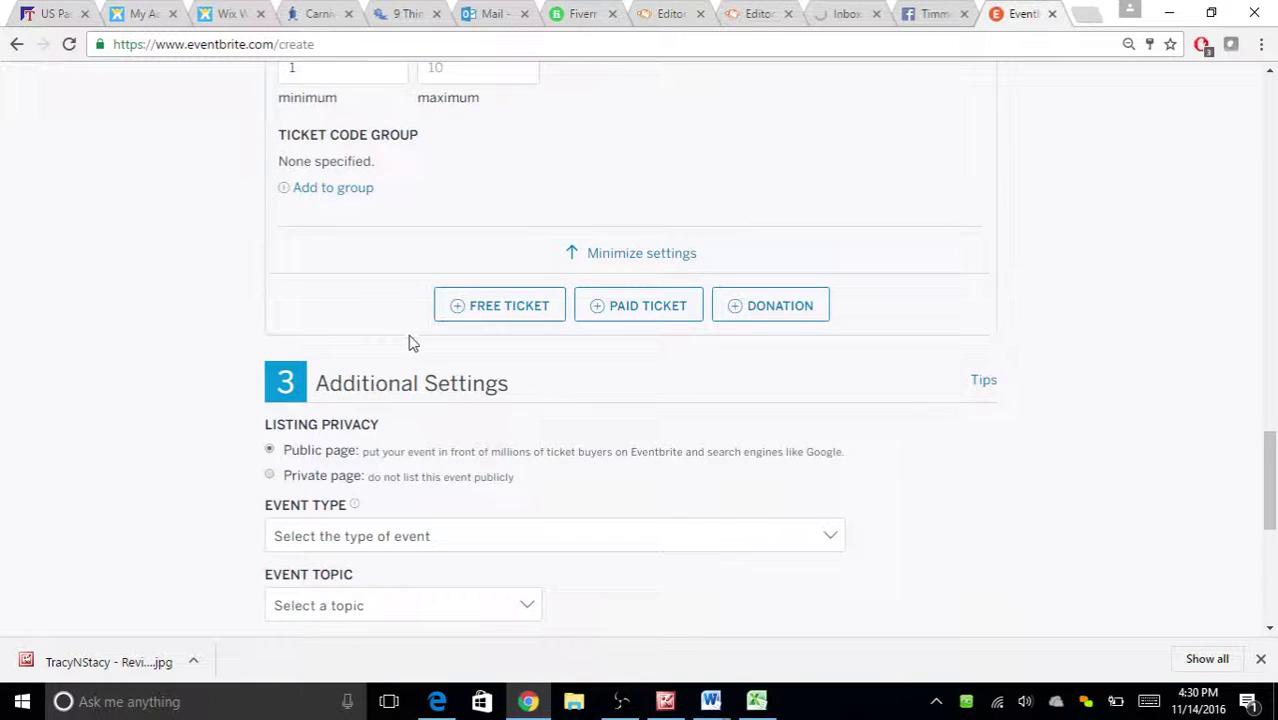
{"action": "left_click", "coordinate": [508, 310]}
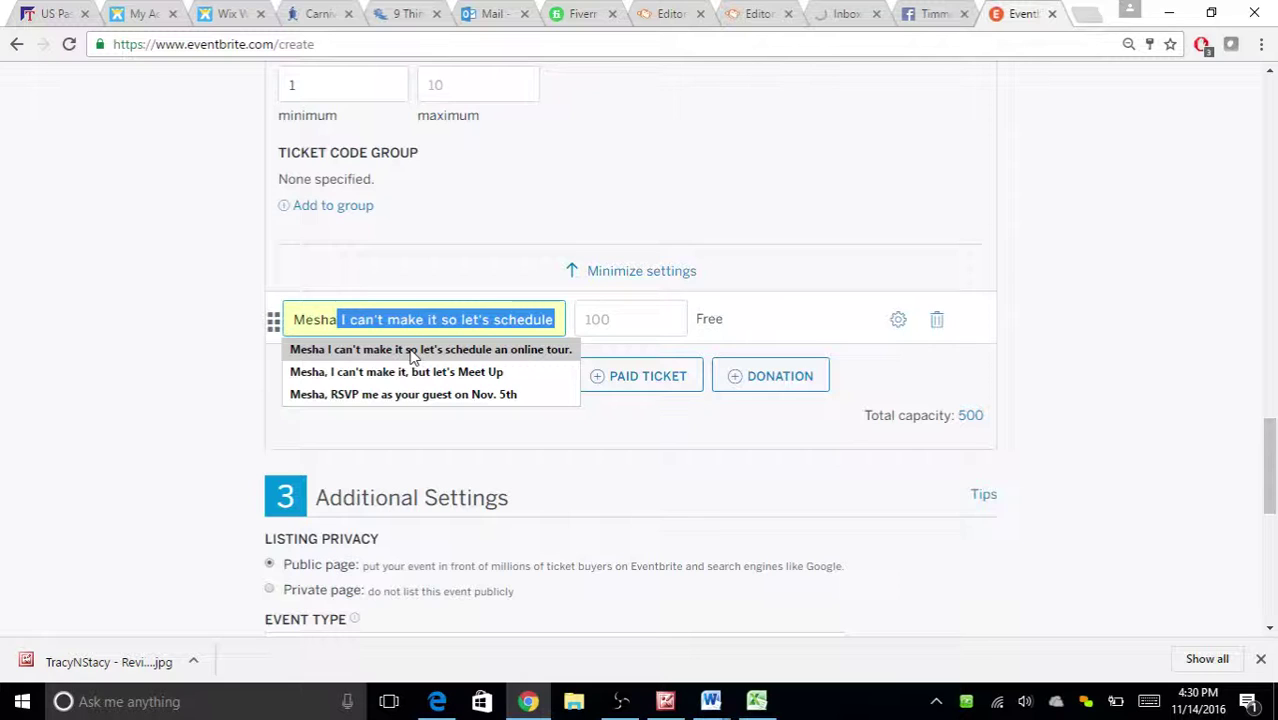
{"action": "left_click", "coordinate": [408, 350]}
{"action": "left_click", "coordinate": [598, 318]}
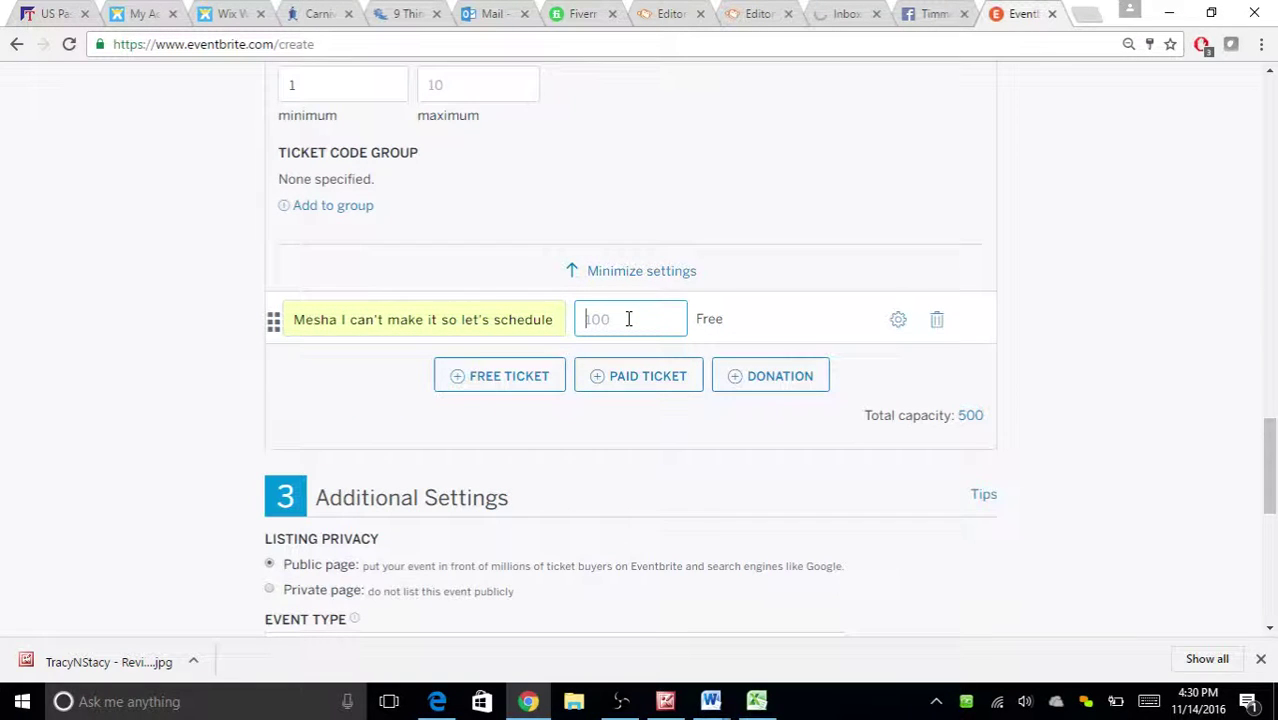
{"action": "type", "text": "100"}
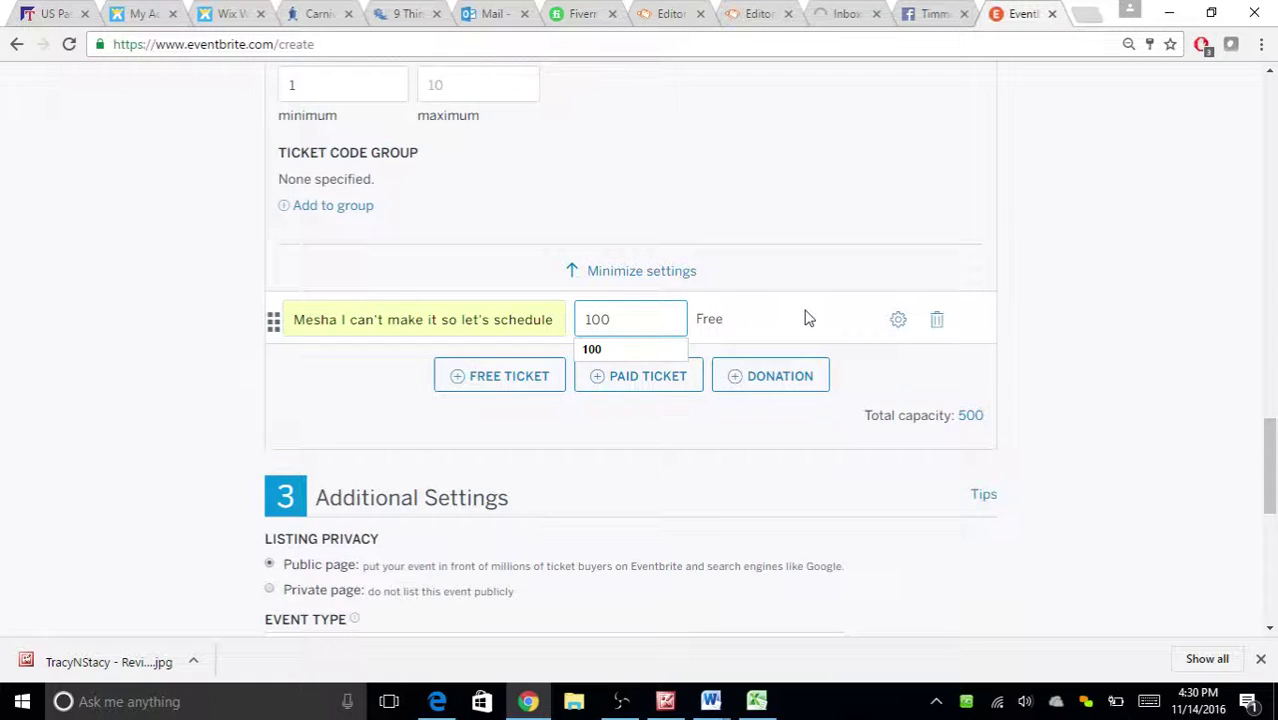
Add a paid ticket named with the host's name, with 100 available at a price of $25.00.
{"action": "left_click", "coordinate": [638, 376]}
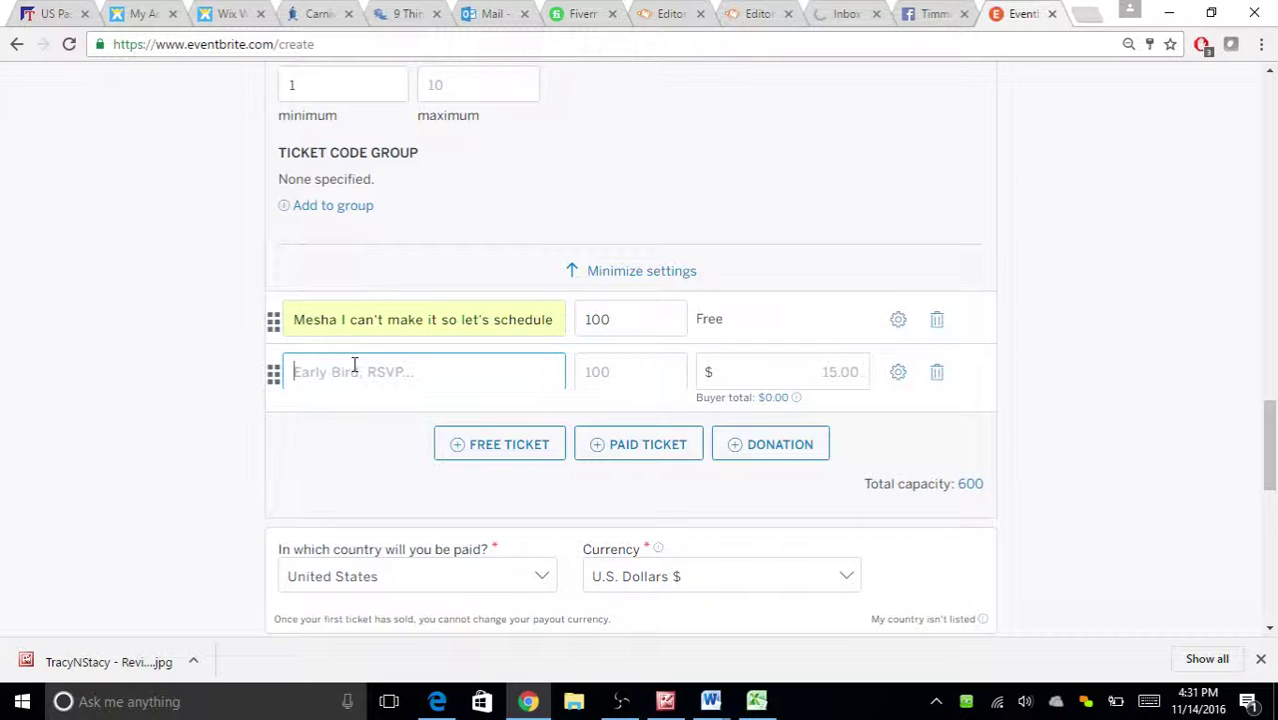
{"action": "type", "text": "Mesha, can we do this online?"}
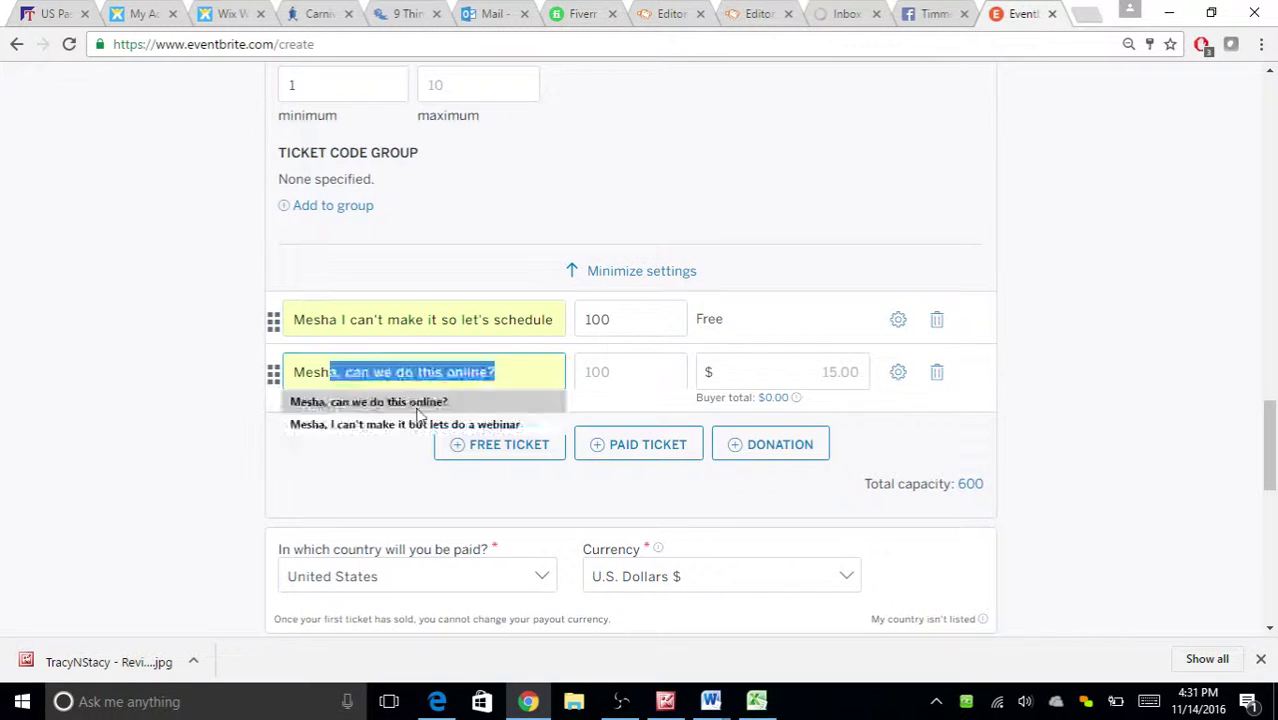
{"action": "left_click", "coordinate": [414, 402]}
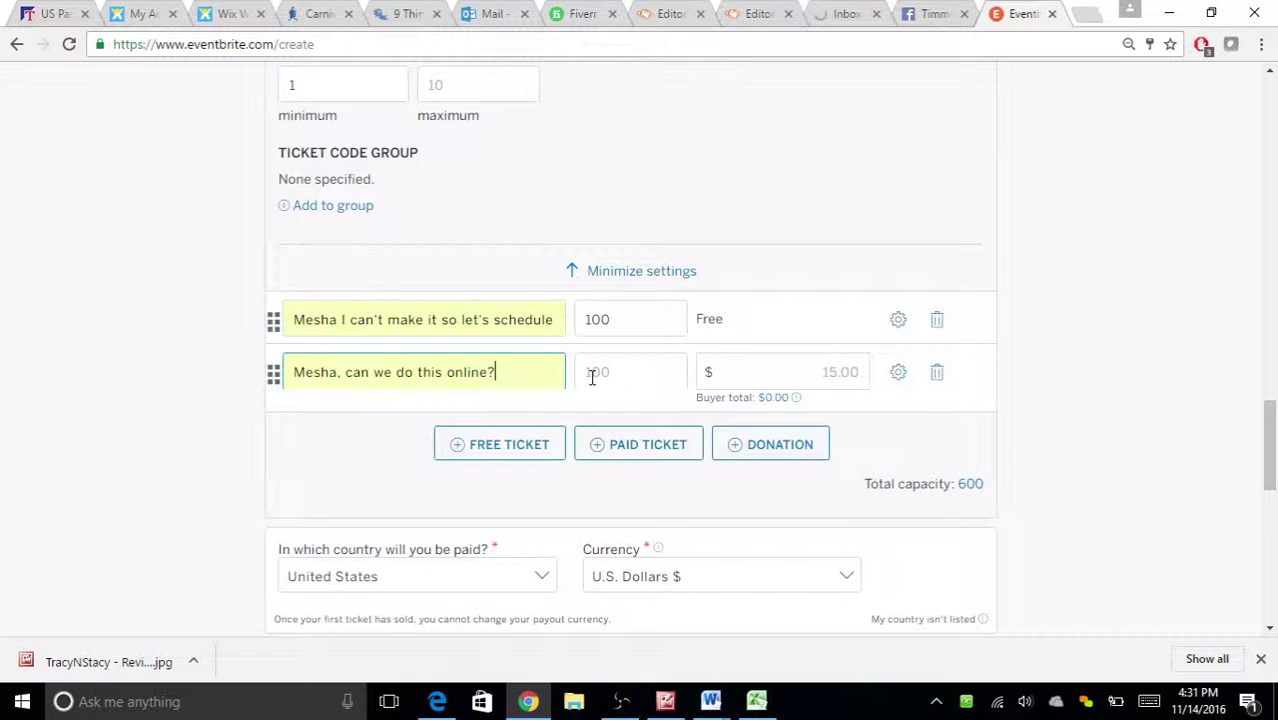
{"action": "left_click", "coordinate": [750, 371]}
{"action": "type", "text": "25"}
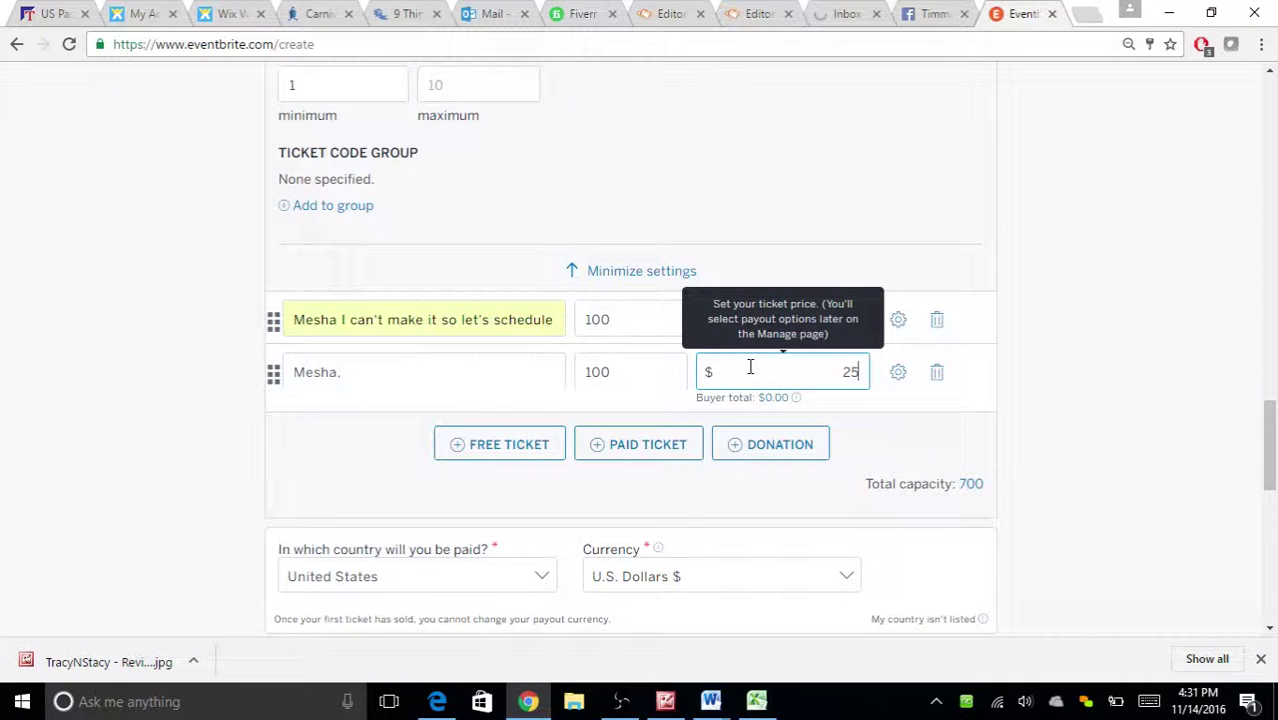
{"action": "type", "text": ".00"}
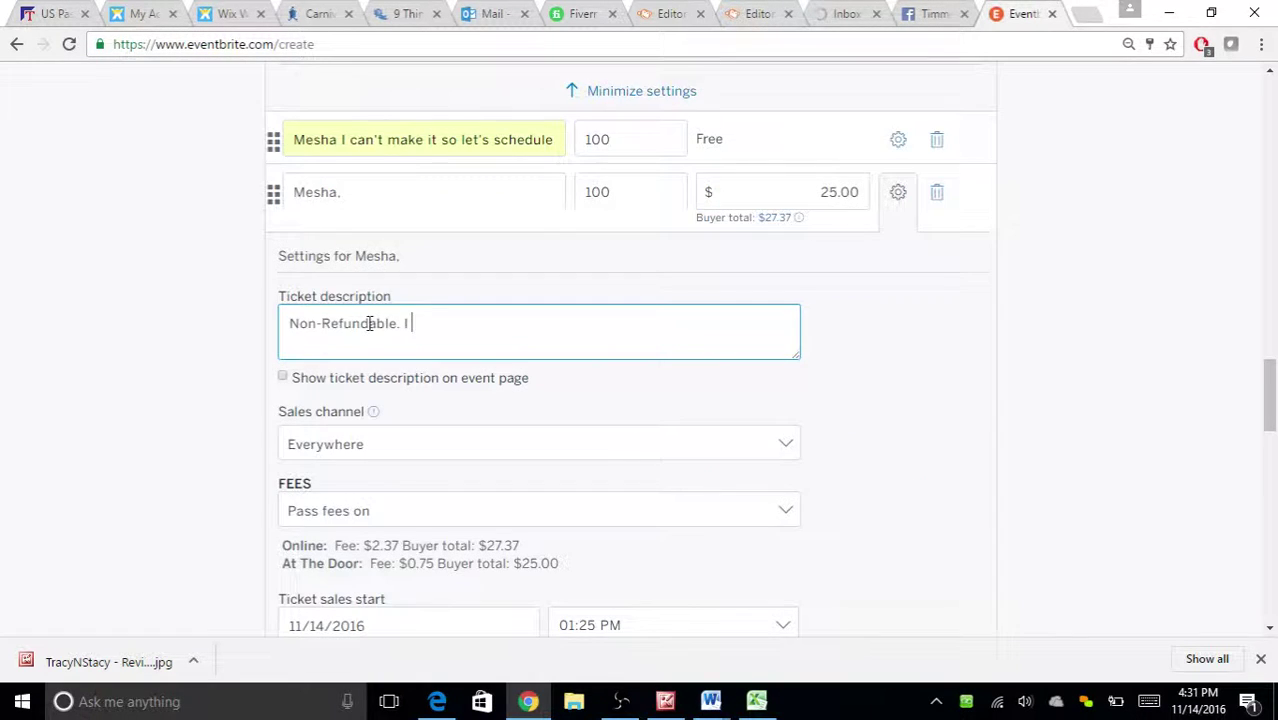
Complete the paid ticket's description as "Non-Refundable. I jdf;ij;sdfajdfoijipk" and check its fee options.
{"action": "type", "text": "jdf;ij;sdfajdfoijipk"}
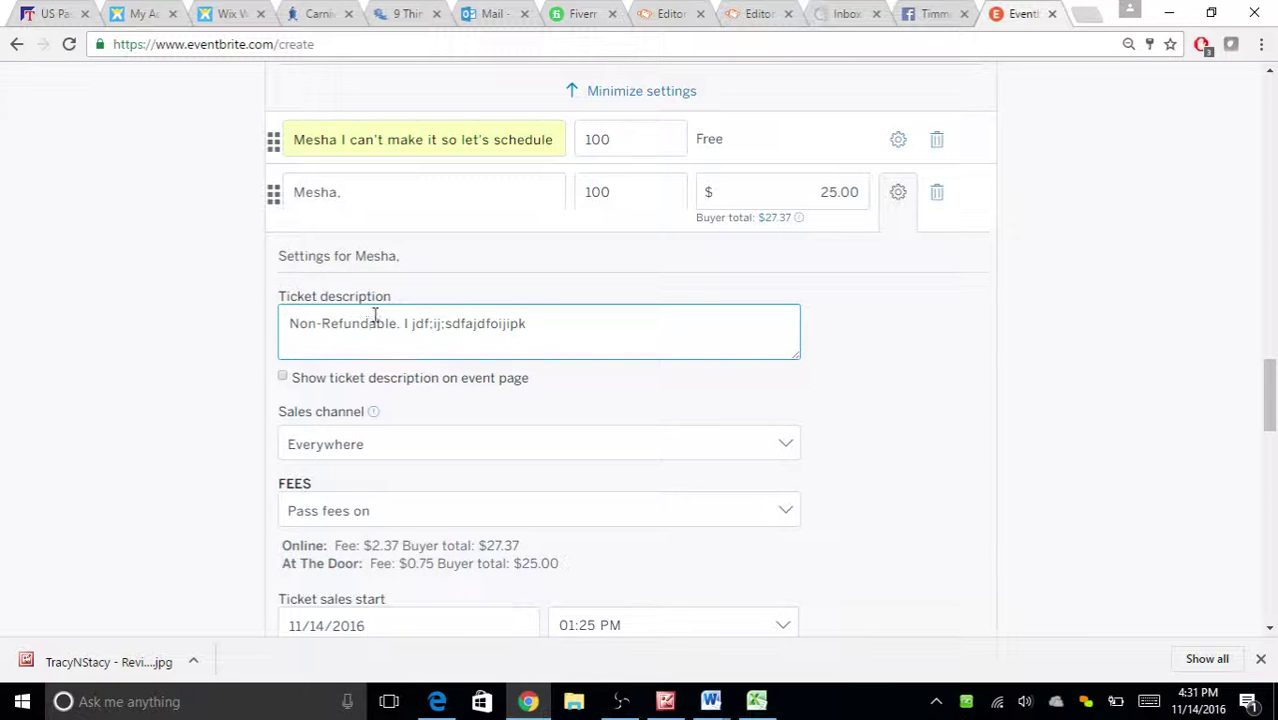
{"action": "scroll", "coordinate": [379, 315], "scroll_direction": "down", "scroll_amount": 1}
{"action": "mouse_move", "coordinate": [380, 318]}
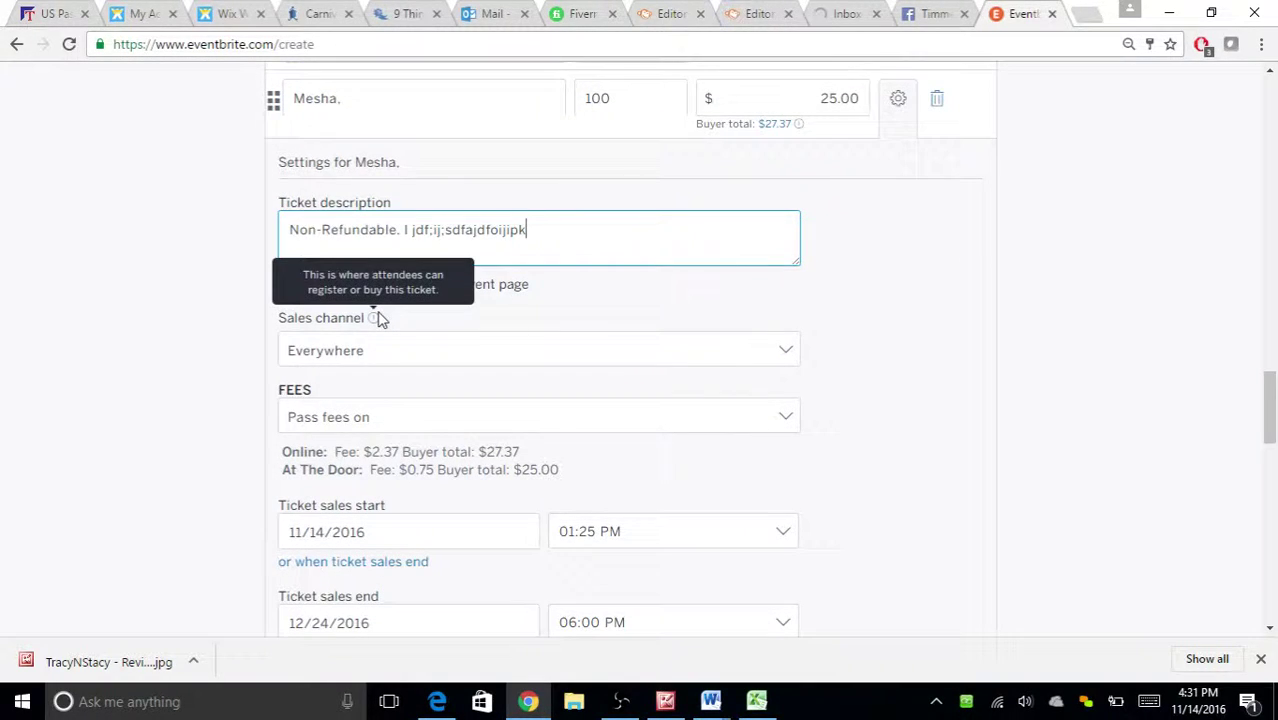
{"action": "scroll", "coordinate": [440, 325], "scroll_direction": "down", "scroll_amount": 2}
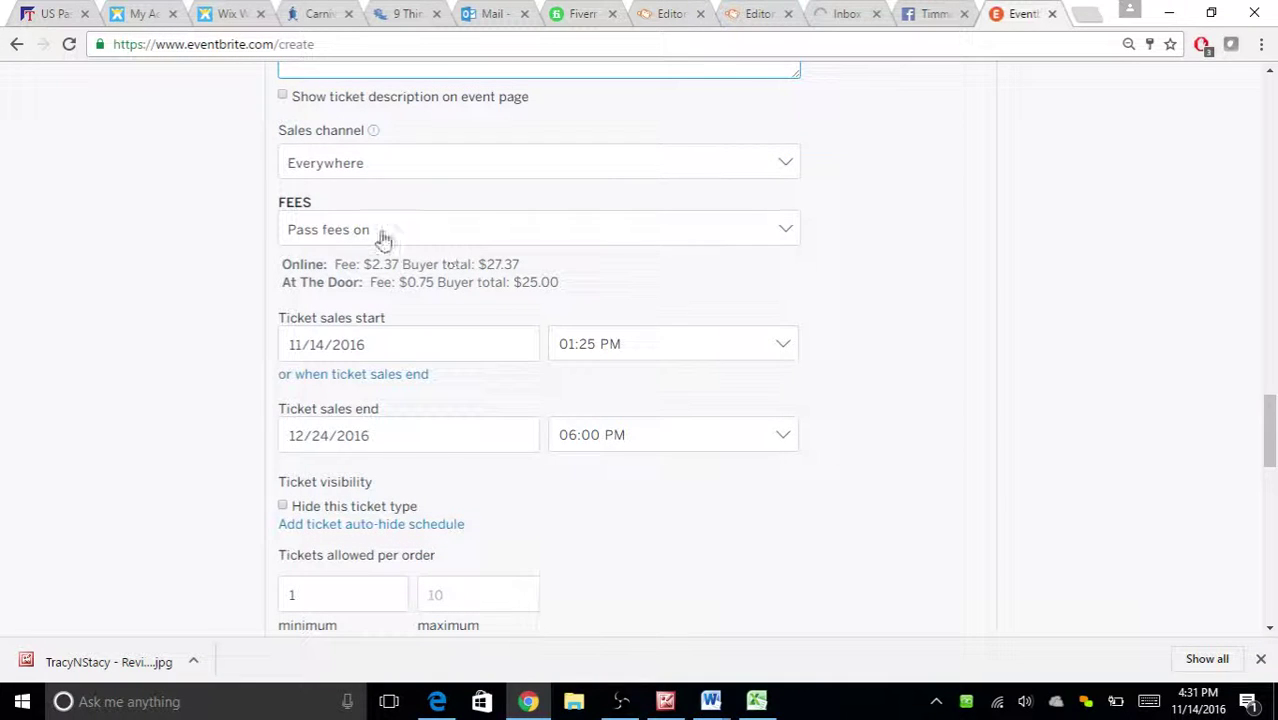
{"action": "left_click", "coordinate": [470, 234]}
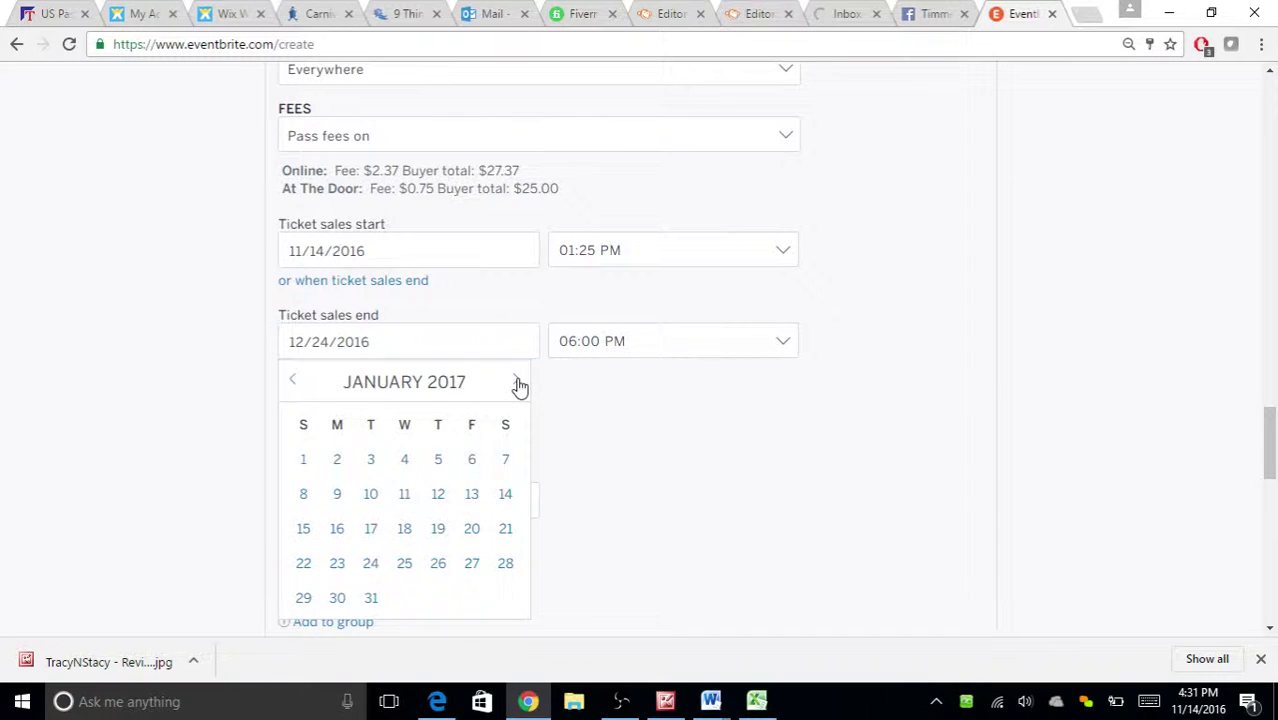
Set the paid ticket's sales end date to February 24, 2017.
{"action": "left_click", "coordinate": [516, 382]}
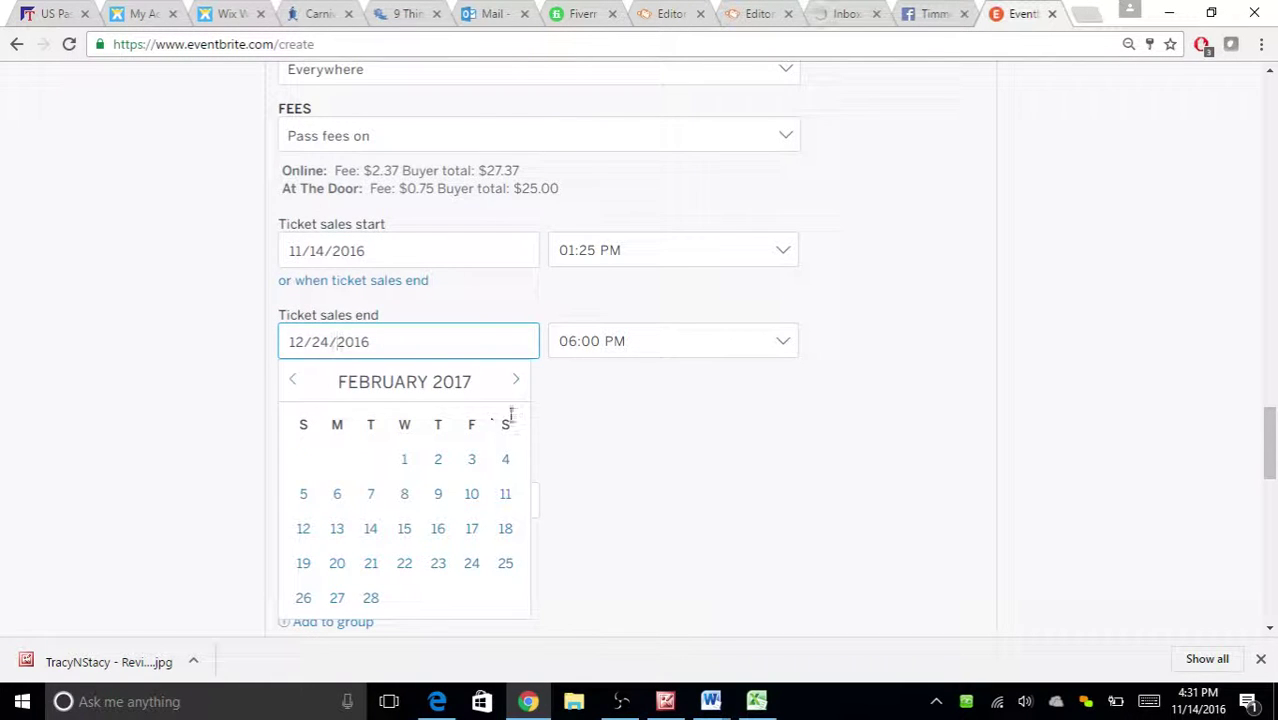
{"action": "left_click", "coordinate": [471, 565]}
{"action": "scroll", "coordinate": [600, 450], "scroll_direction": "down", "scroll_amount": 4}
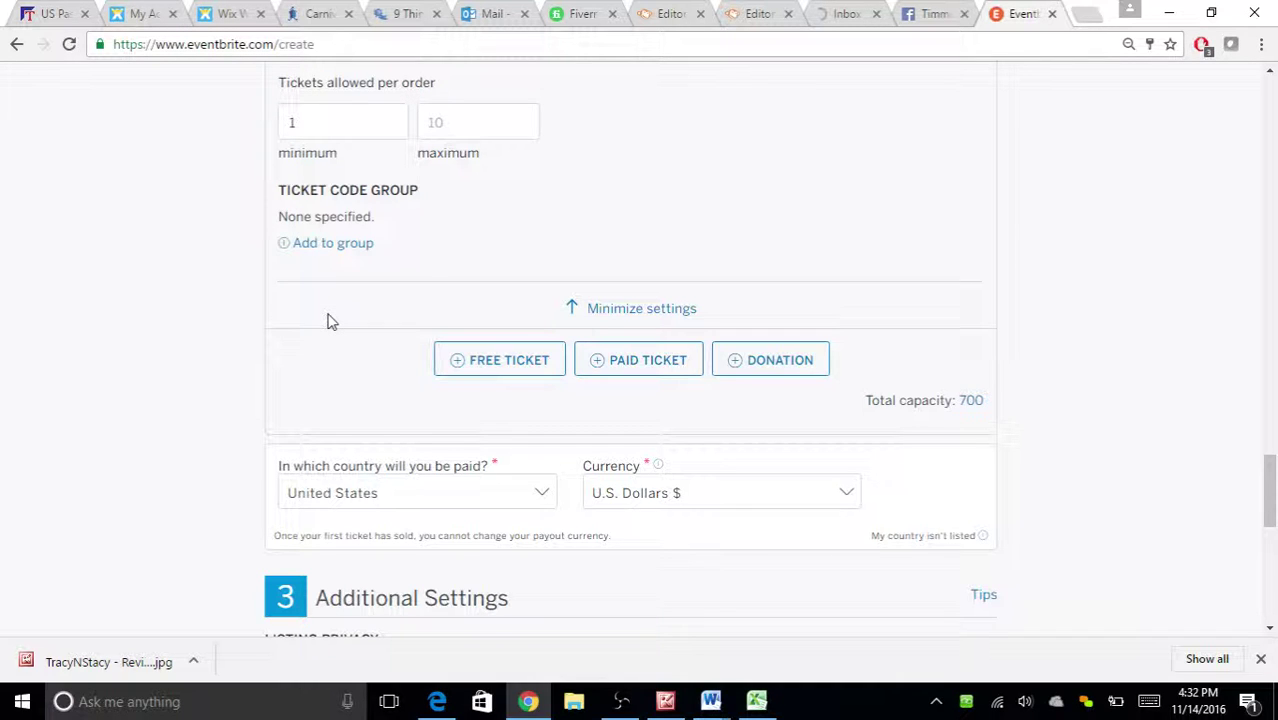
Categorize the event as Meeting or Networking Event, with topic Business & Professional and sub-topic Startups & Small Business.
{"action": "scroll", "coordinate": [733, 334], "scroll_direction": "down", "scroll_amount": 1}
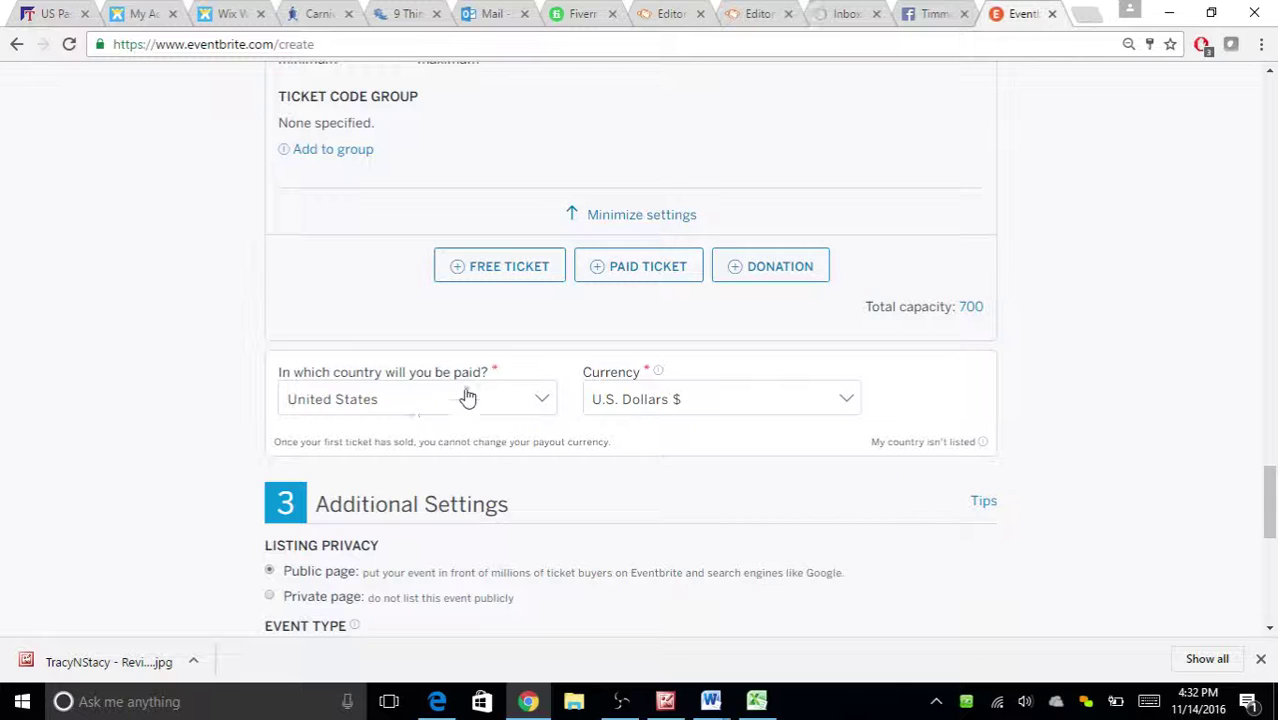
{"action": "scroll", "coordinate": [508, 397], "scroll_direction": "down", "scroll_amount": 2}
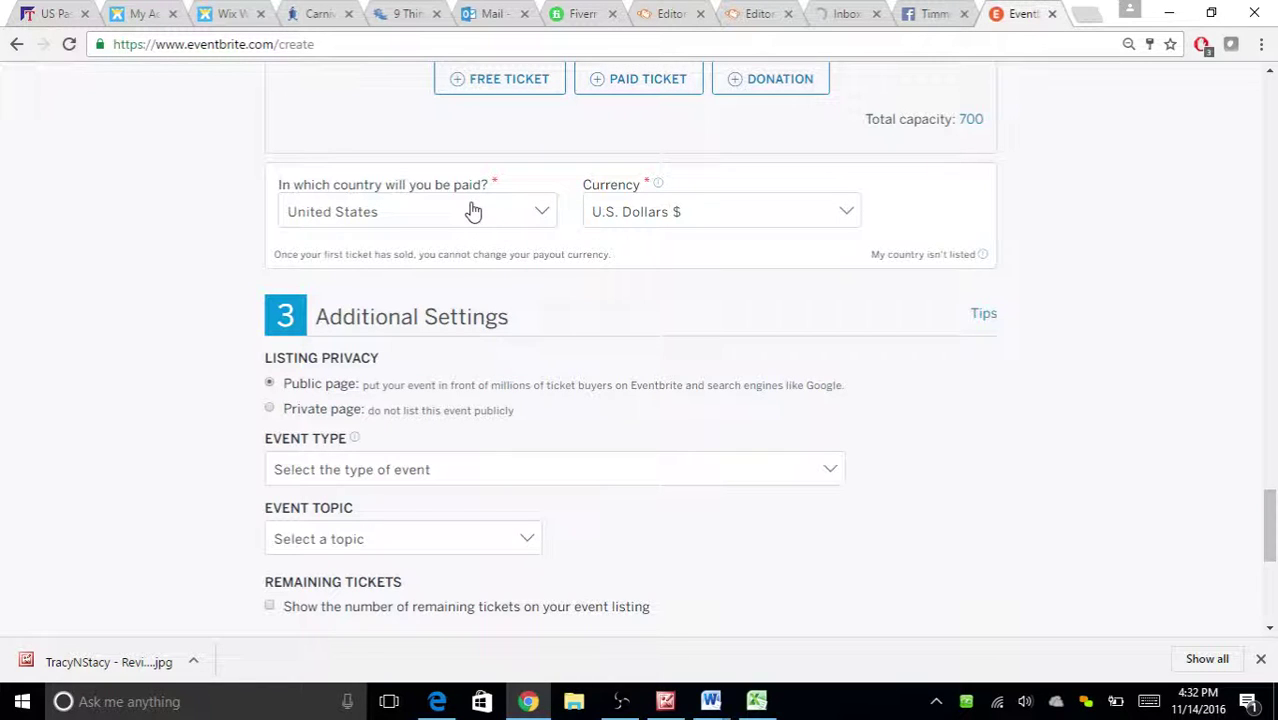
{"action": "scroll", "coordinate": [473, 211], "scroll_direction": "down", "scroll_amount": 1}
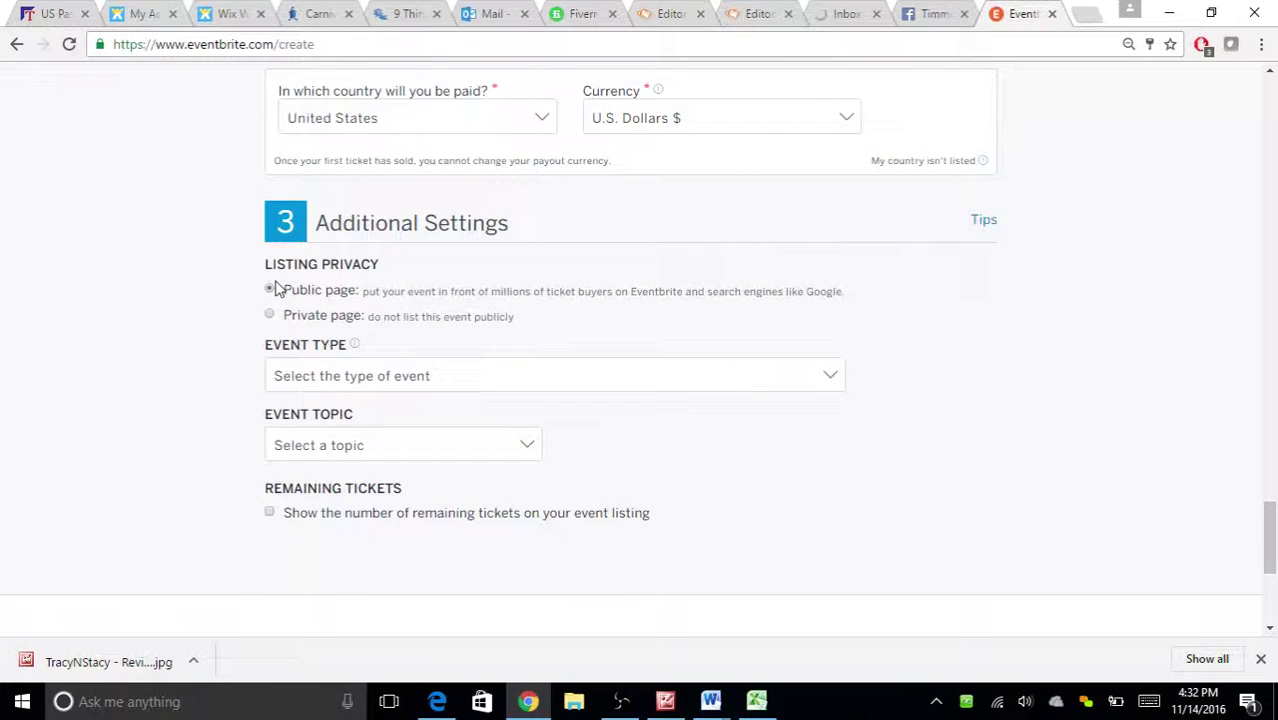
{"action": "left_click", "coordinate": [425, 381]}
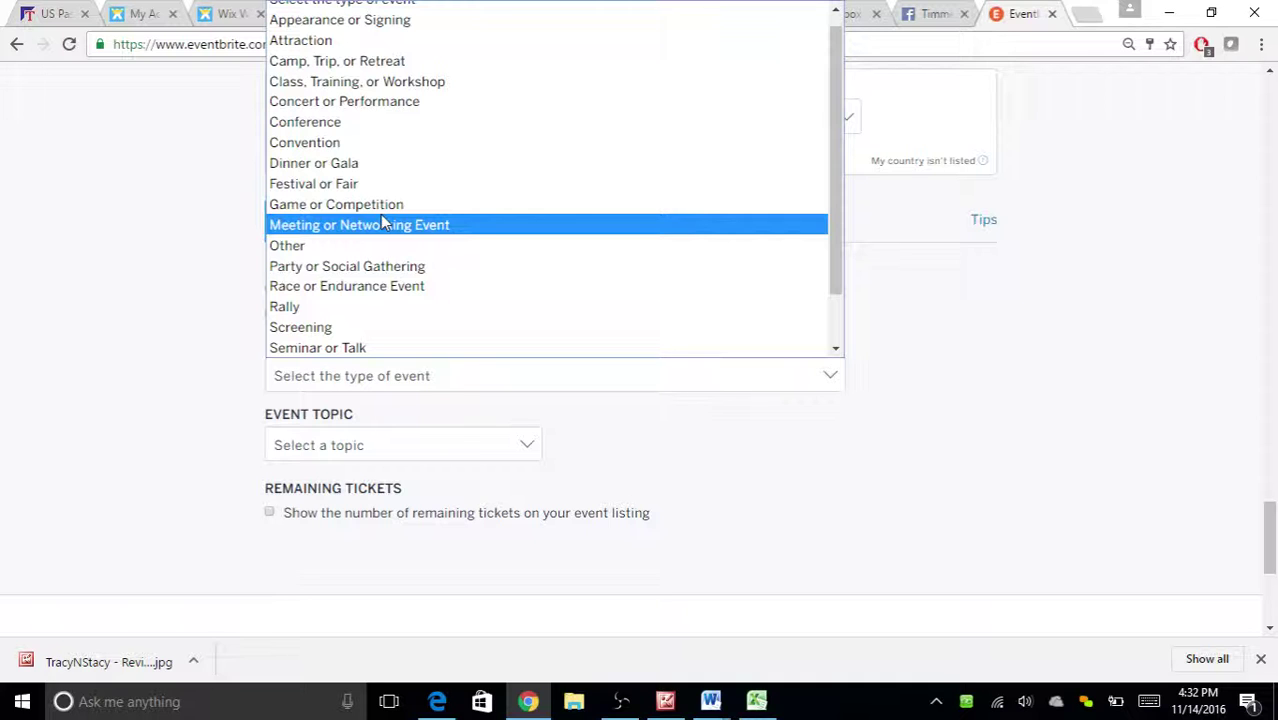
{"action": "left_click", "coordinate": [383, 224]}
{"action": "left_click", "coordinate": [432, 447]}
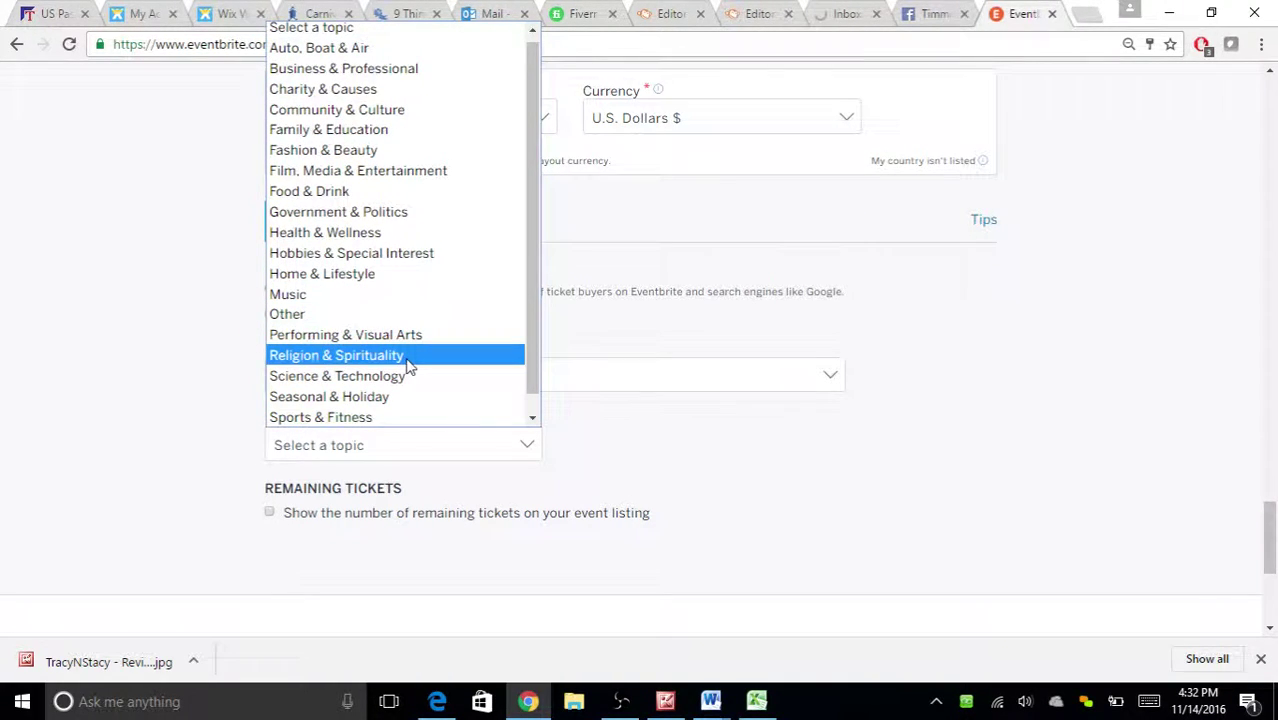
{"action": "left_click", "coordinate": [390, 68]}
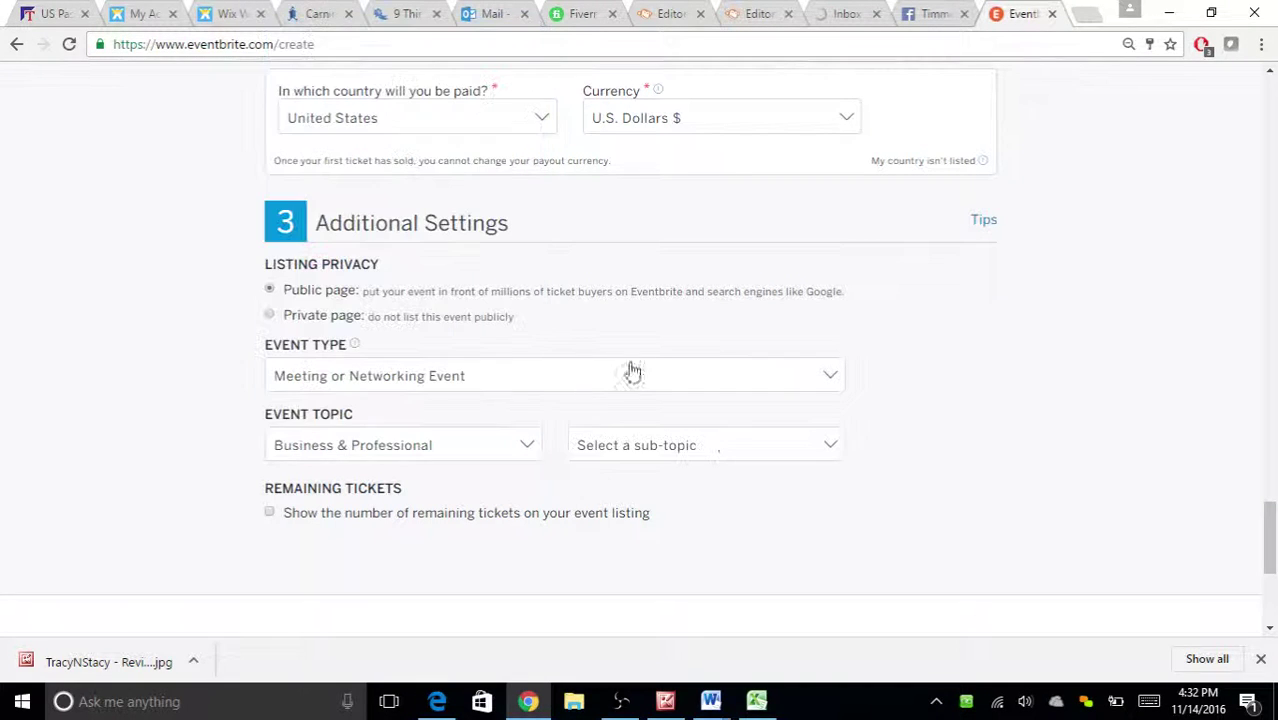
{"action": "left_click", "coordinate": [727, 447]}
{"action": "left_click", "coordinate": [706, 426]}
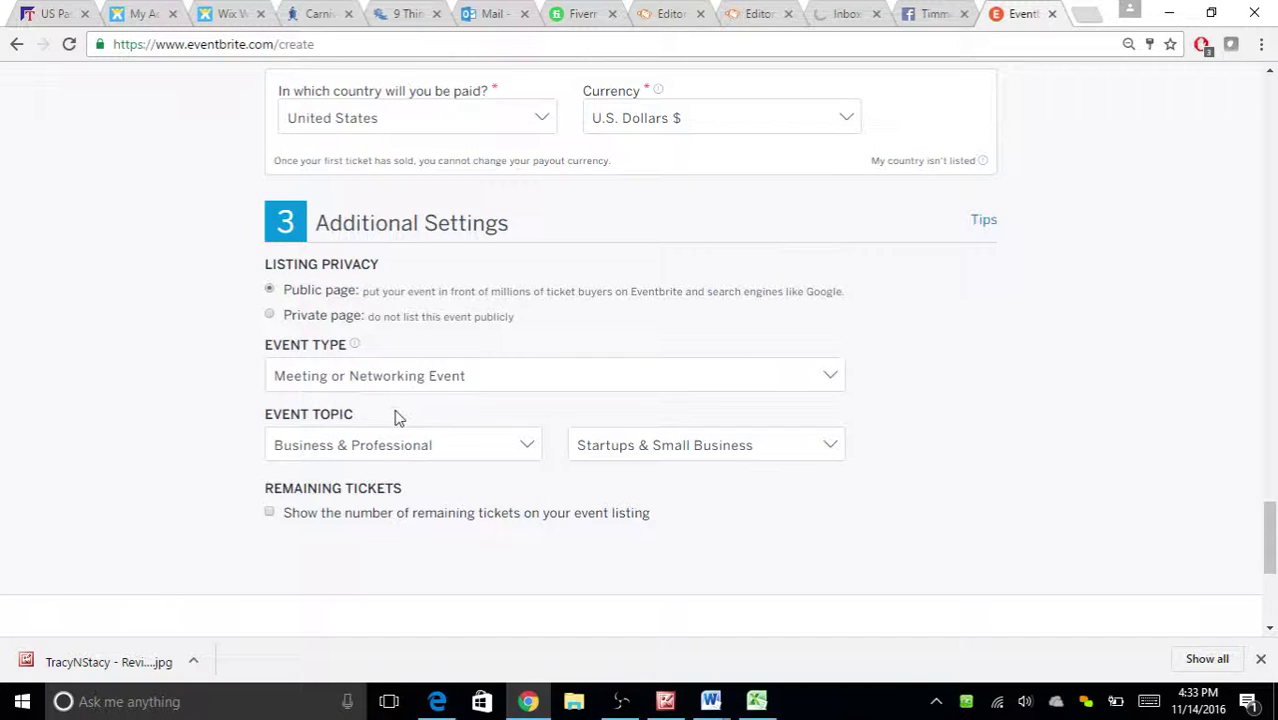
Switch to Excel, look through the past event attendees in the report-2016-11-03T1530 workbook, and return to Eventbrite.
{"action": "scroll", "coordinate": [470, 384], "scroll_direction": "down", "scroll_amount": 4}
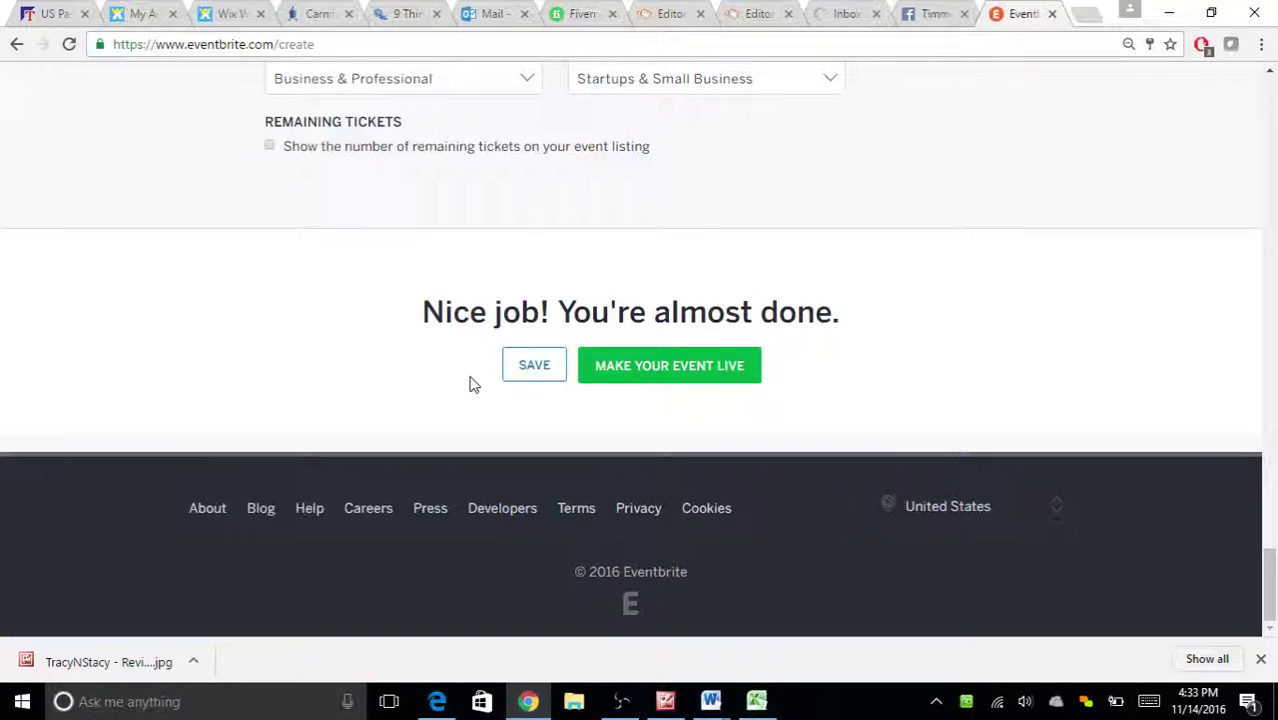
{"action": "key", "text": "alt+Tab"}
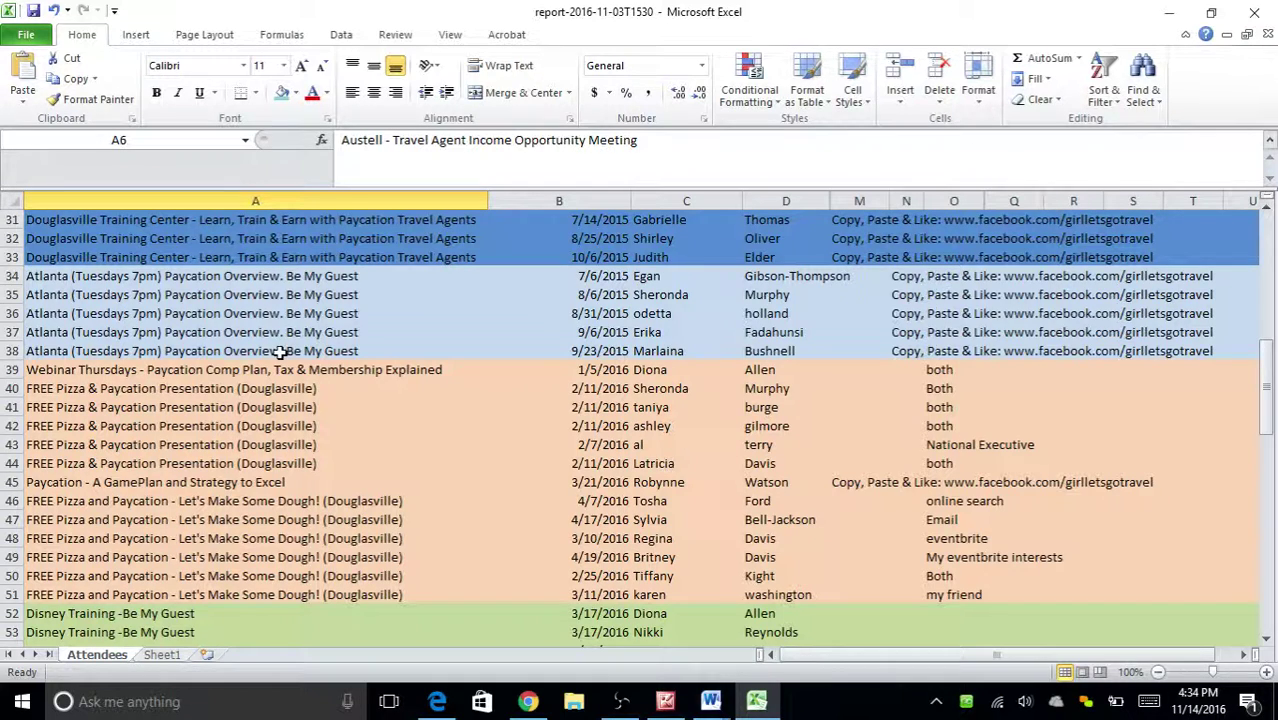
{"action": "scroll", "coordinate": [297, 317], "scroll_direction": "down", "scroll_amount": 1}
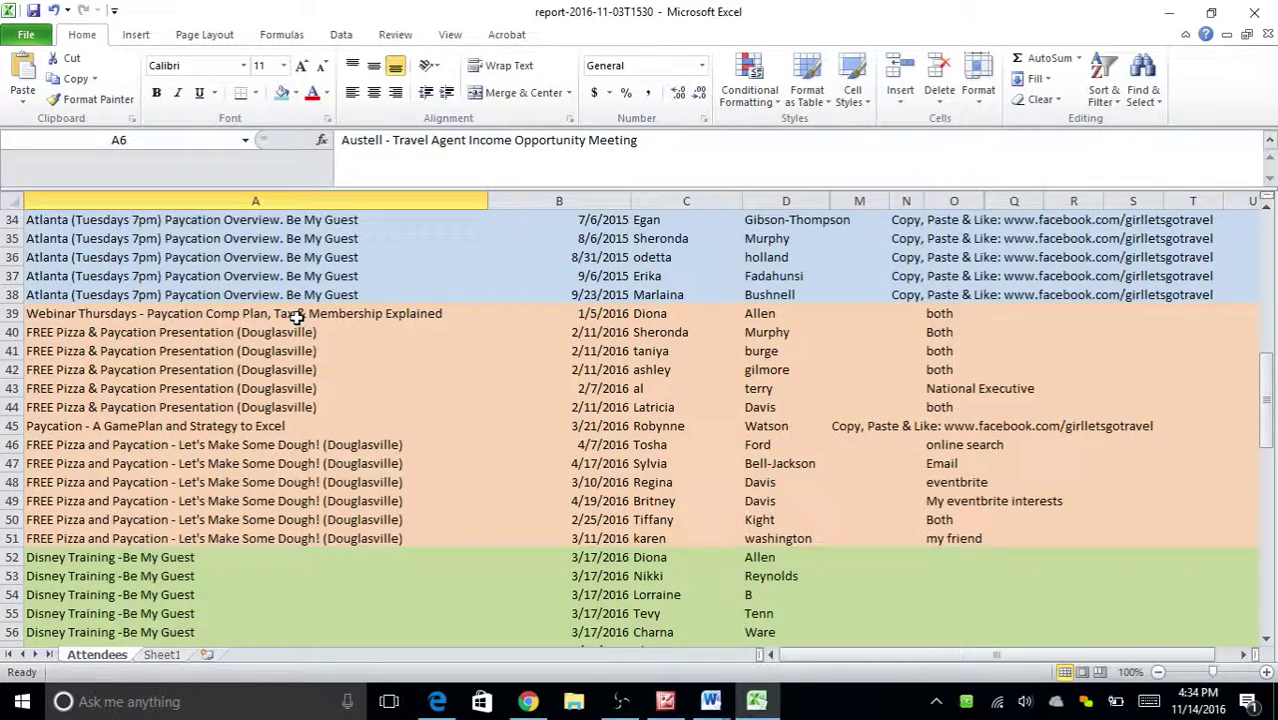
{"action": "scroll", "coordinate": [297, 317], "scroll_direction": "down", "scroll_amount": 1}
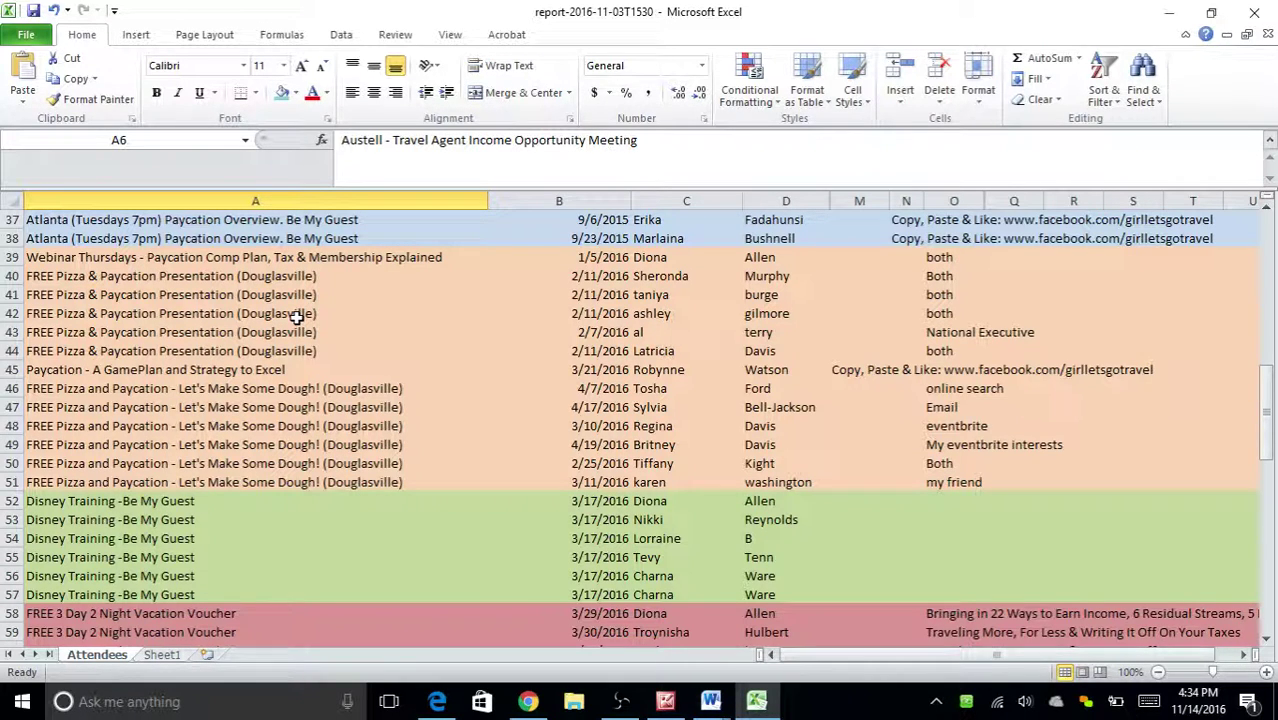
{"action": "key", "text": "alt+Tab"}
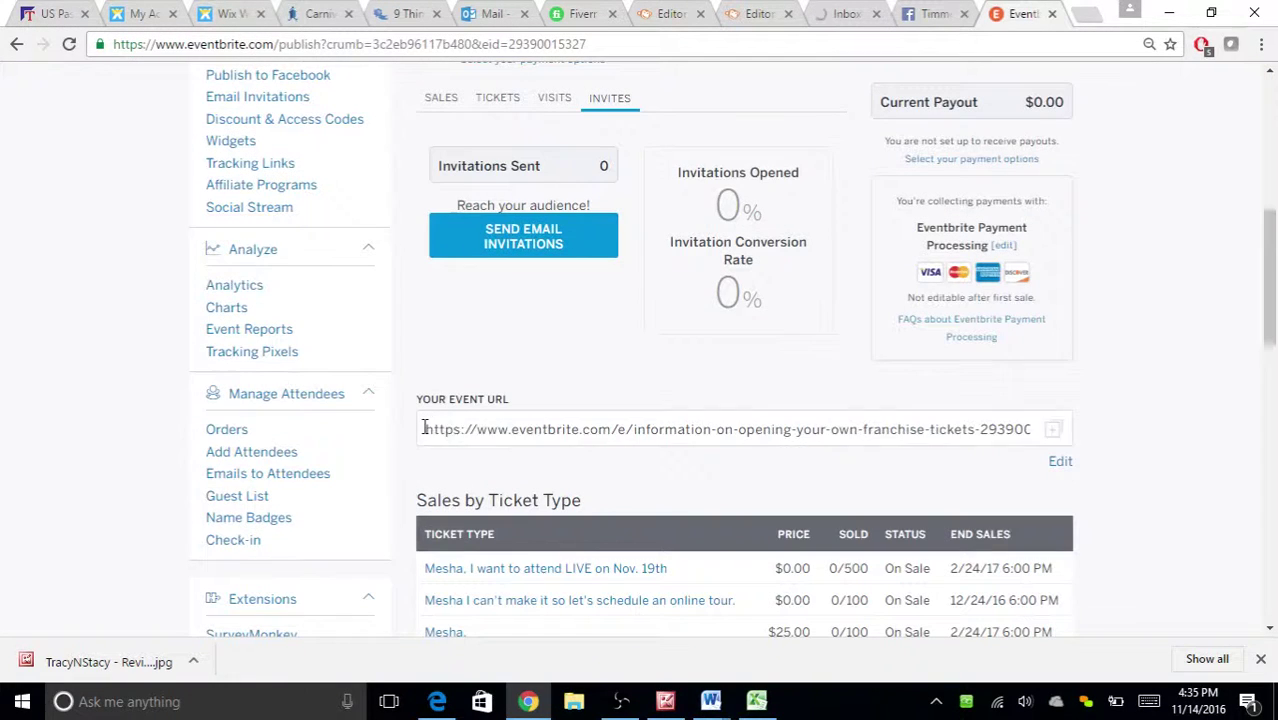
Replace the published event's URL with the custom address "IWantMoreInformation" on eventbrite.com and save it.
{"action": "left_click_drag", "start_coordinate": [422, 428], "coordinate": [1036, 452]}
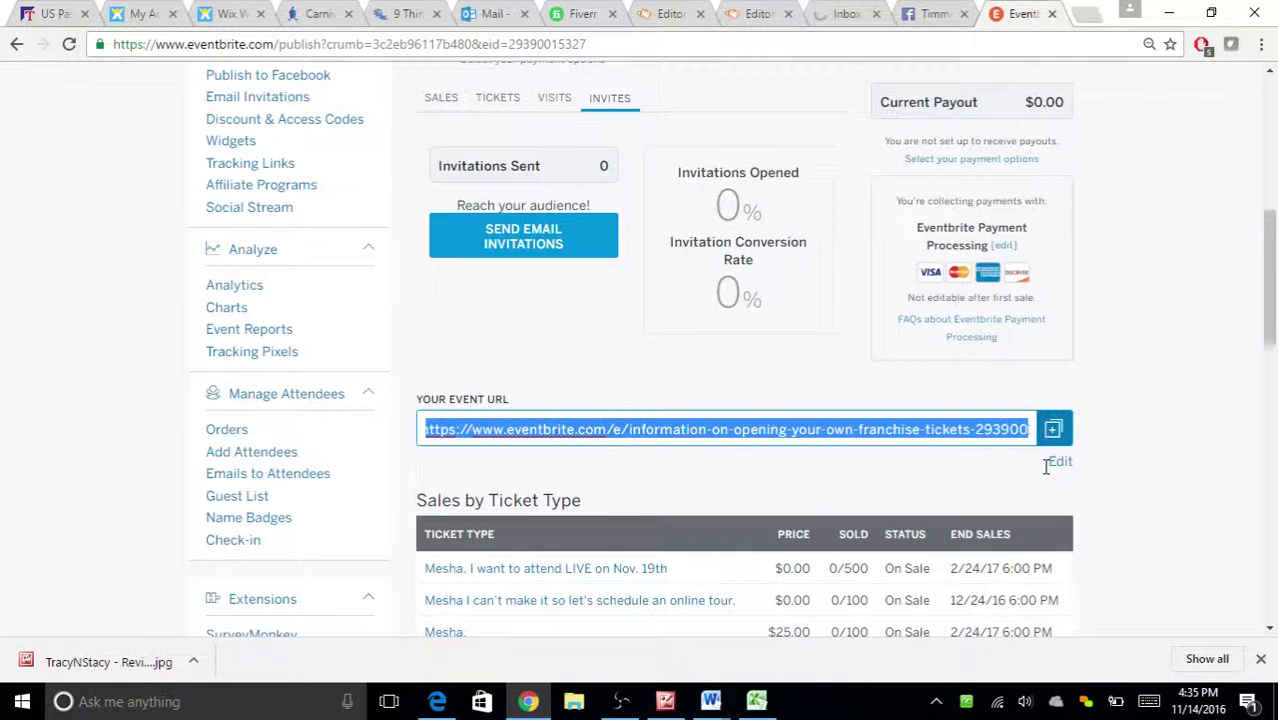
{"action": "left_click", "coordinate": [1058, 462]}
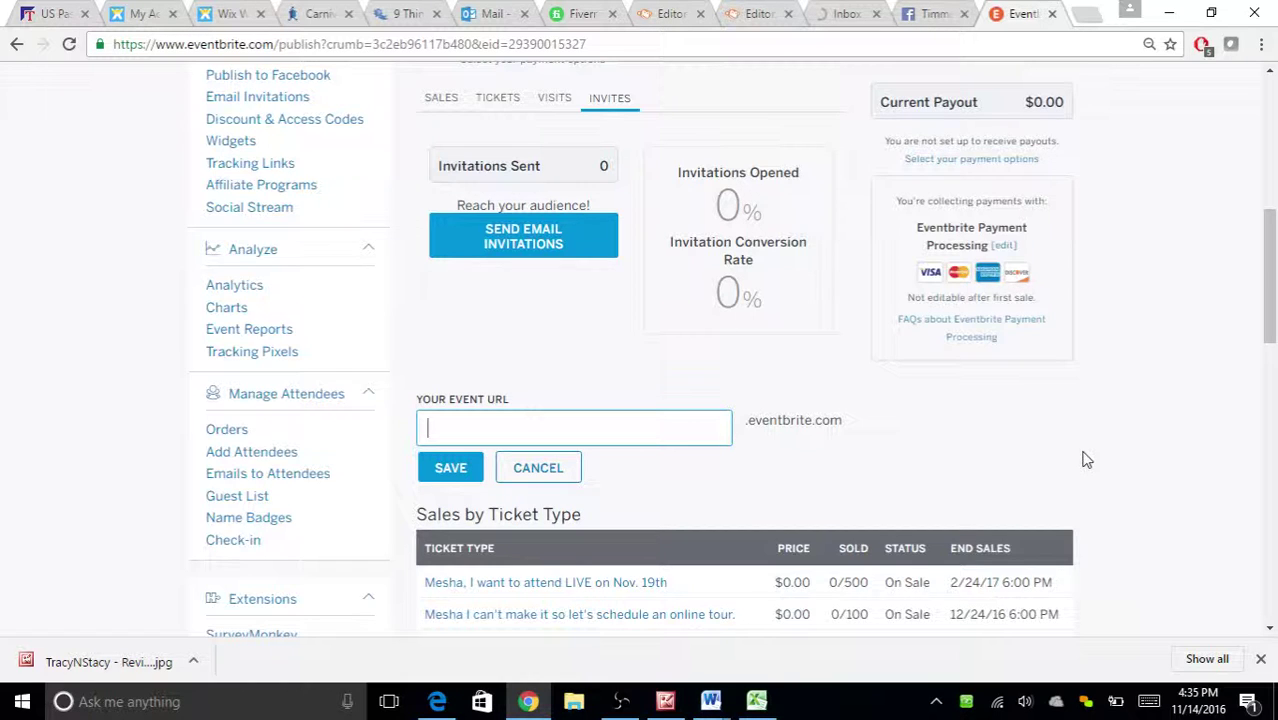
{"action": "type", "text": "Iwan"}
{"action": "key", "text": "BackSpace"}
{"action": "key", "text": "BackSpace"}
{"action": "key", "text": "BackSpace"}
{"action": "type", "text": "WantMoreIn"}
{"action": "type", "text": "formation"}
{"action": "key", "text": "Return"}
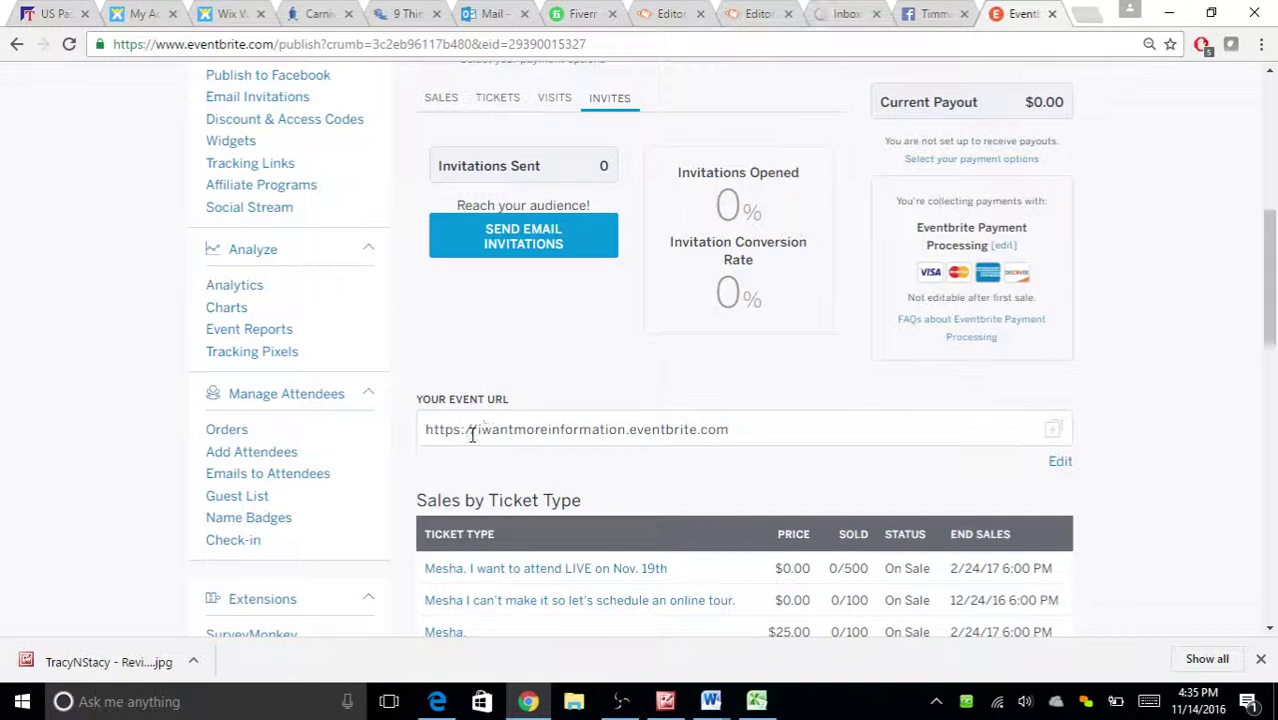
{"action": "left_click", "coordinate": [419, 430]}
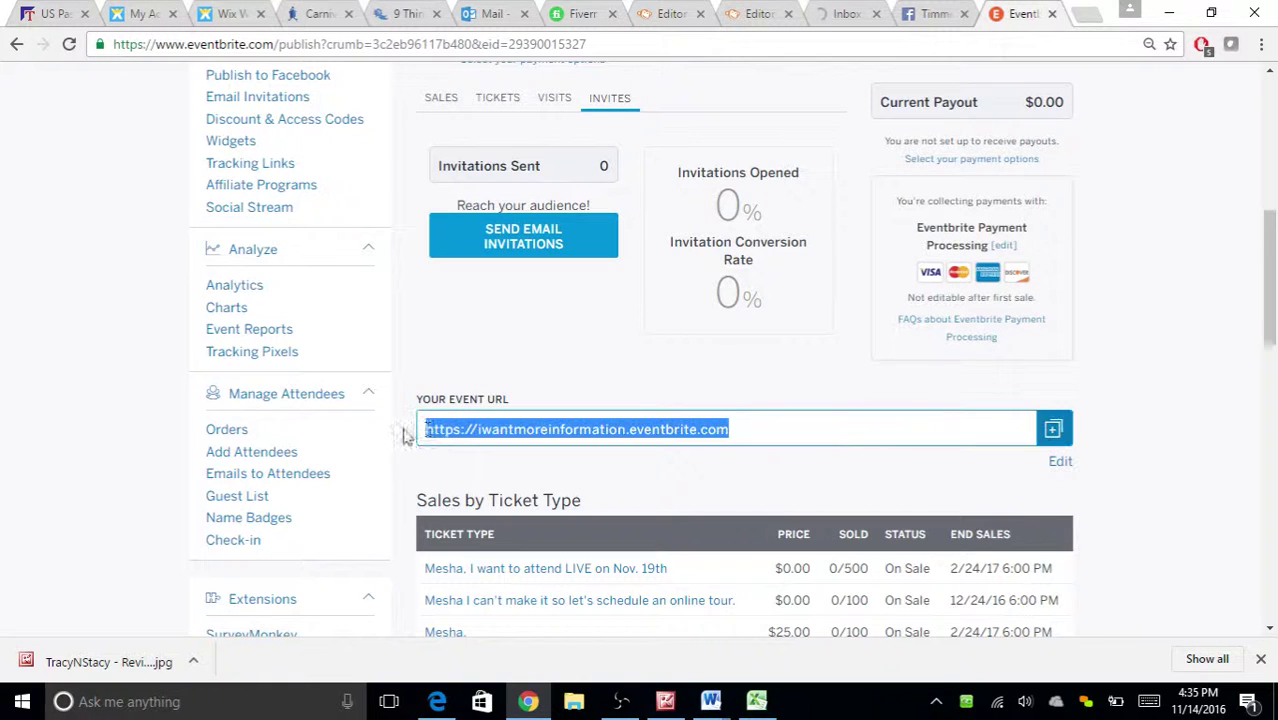
{"action": "left_click", "coordinate": [478, 429]}
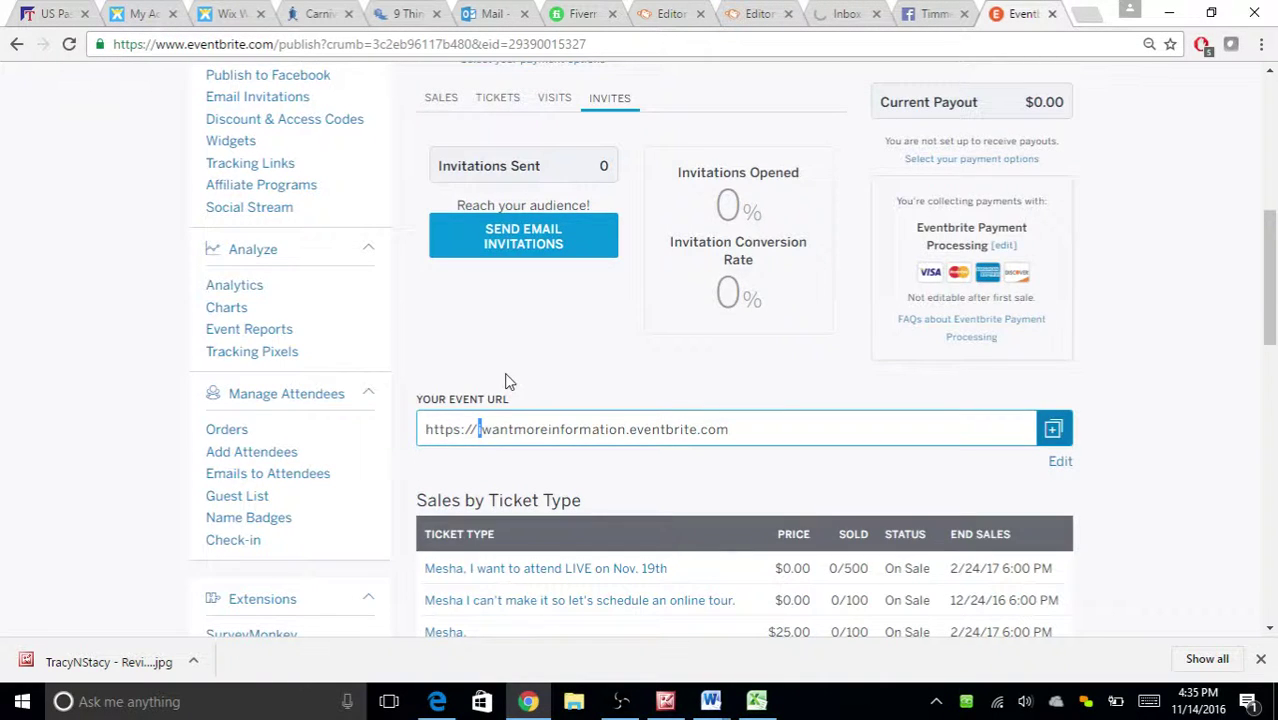
Open the event's order form and set the attendee information collection type to Each Attendee.
{"action": "scroll", "coordinate": [185, 446], "scroll_direction": "up", "scroll_amount": 5}
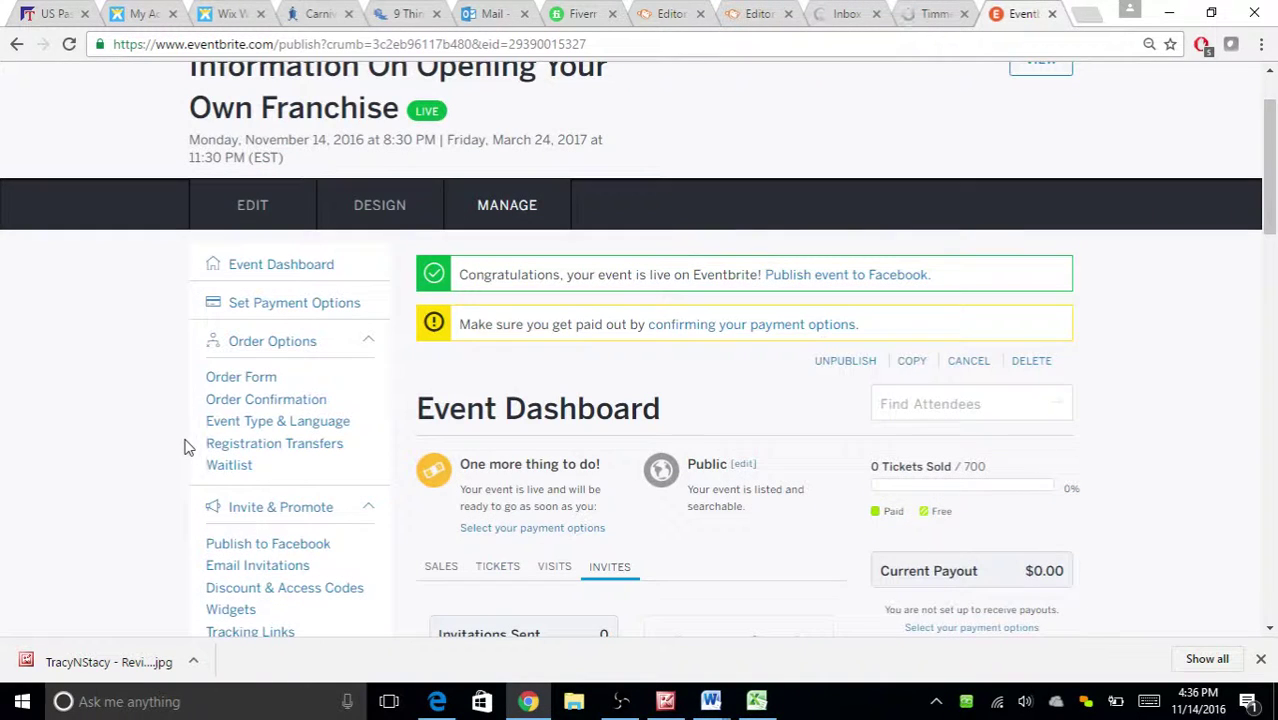
{"action": "left_click", "coordinate": [227, 380]}
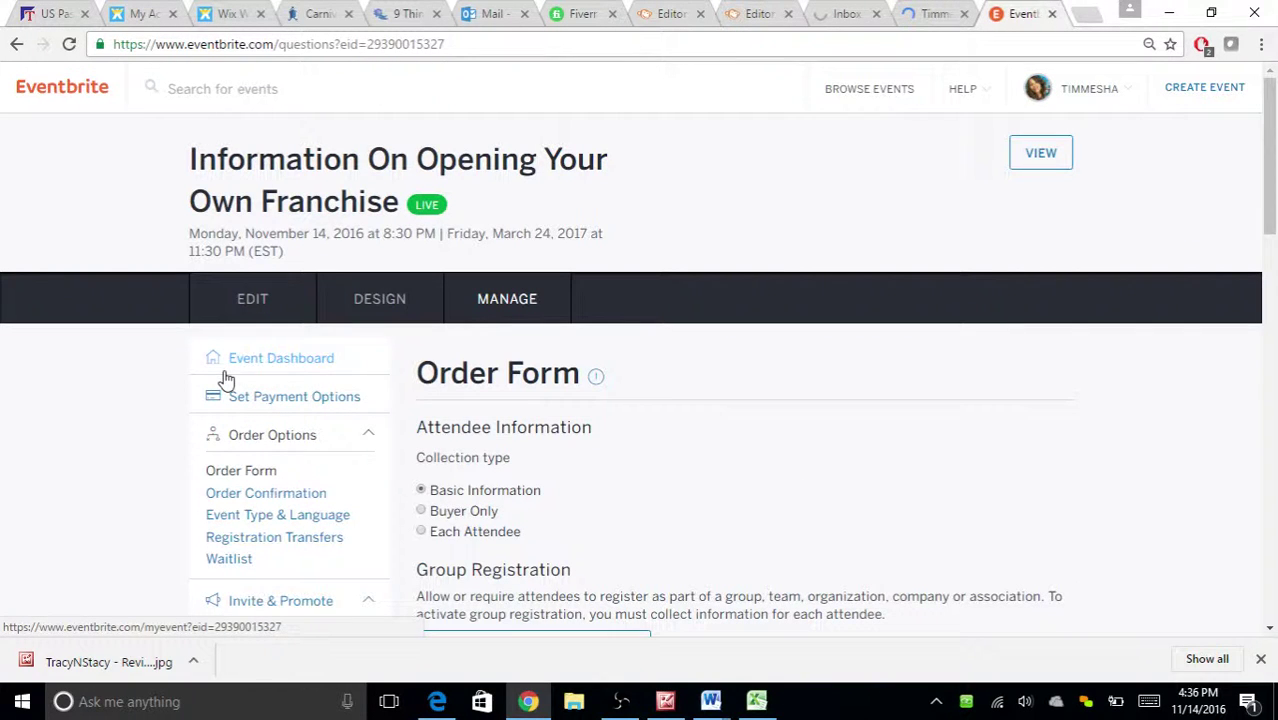
{"action": "scroll", "coordinate": [510, 456], "scroll_direction": "down", "scroll_amount": 1}
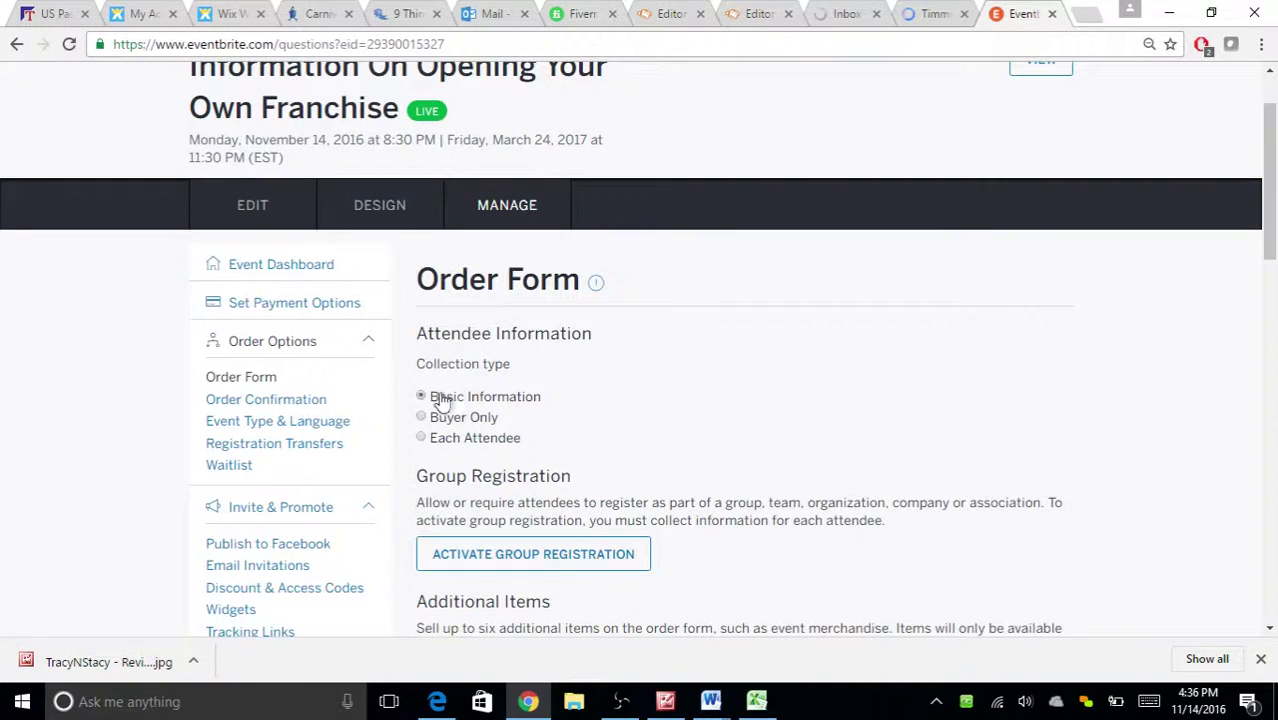
{"action": "left_click", "coordinate": [421, 438]}
Include Cell Phone in the attendee information to collect and make it required.
{"action": "scroll", "coordinate": [435, 420], "scroll_direction": "down", "scroll_amount": 1}
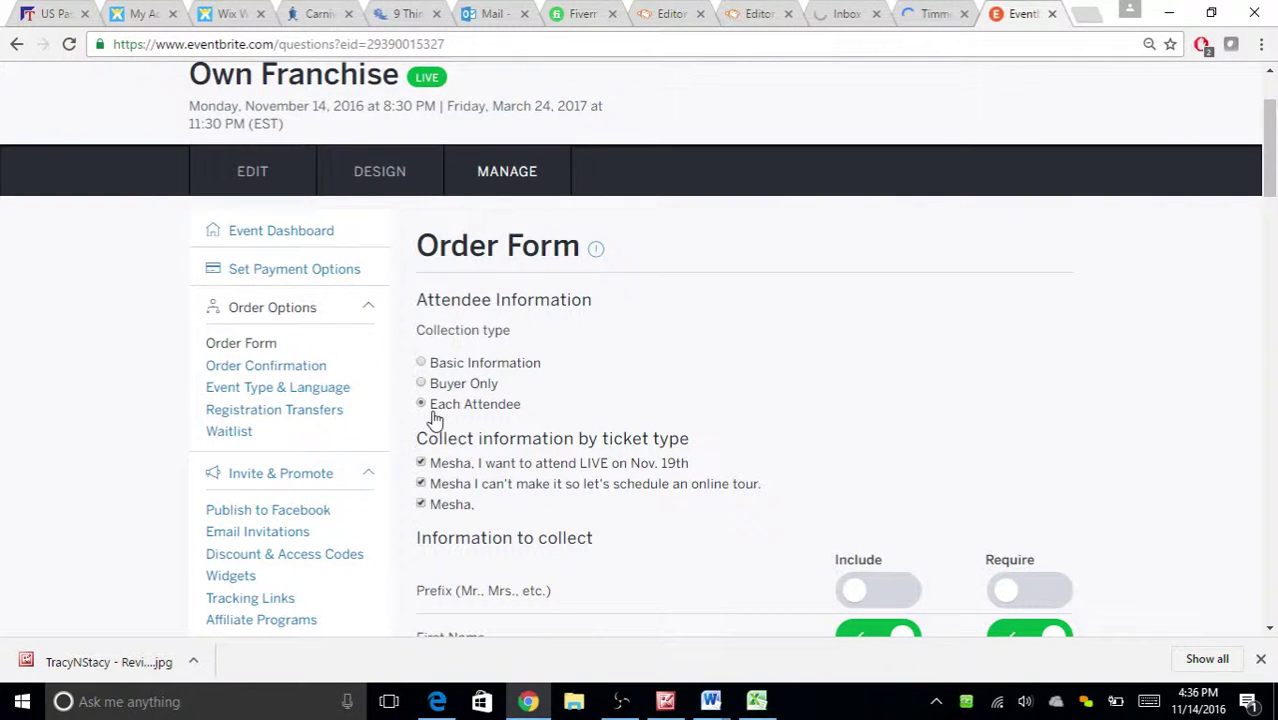
{"action": "scroll", "coordinate": [500, 340], "scroll_direction": "down", "scroll_amount": 3}
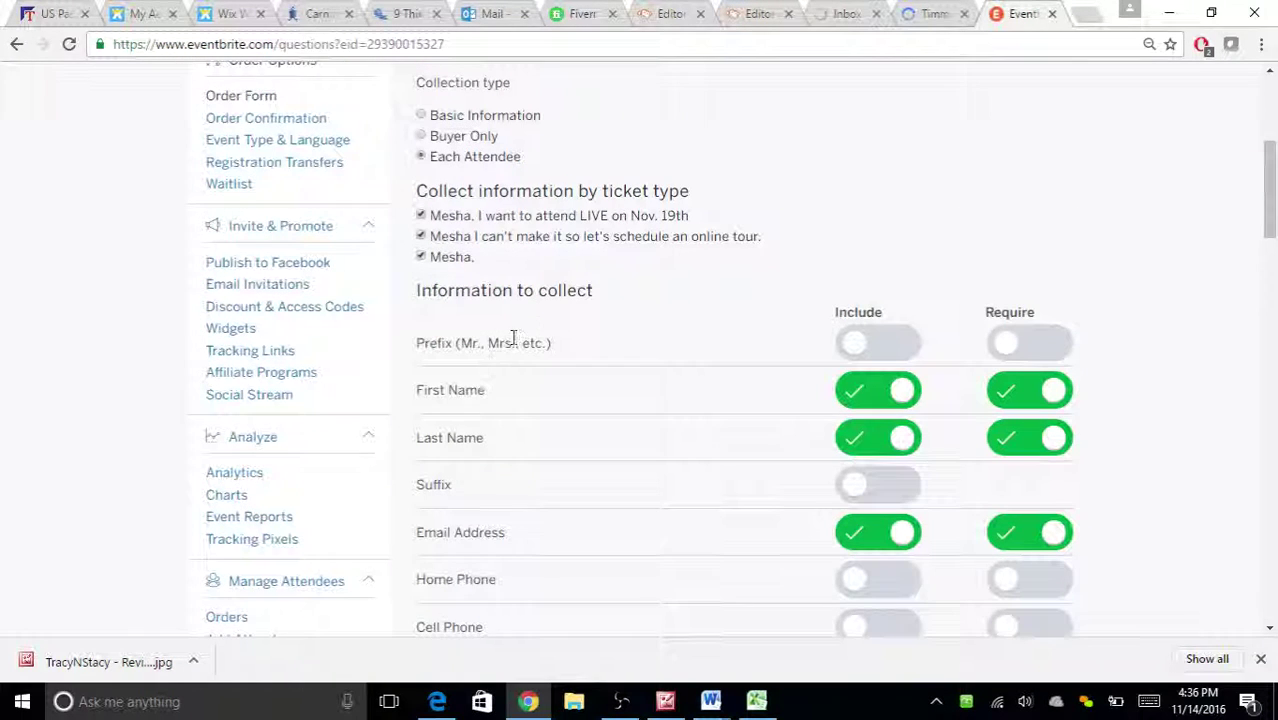
{"action": "scroll", "coordinate": [543, 329], "scroll_direction": "down", "scroll_amount": 1}
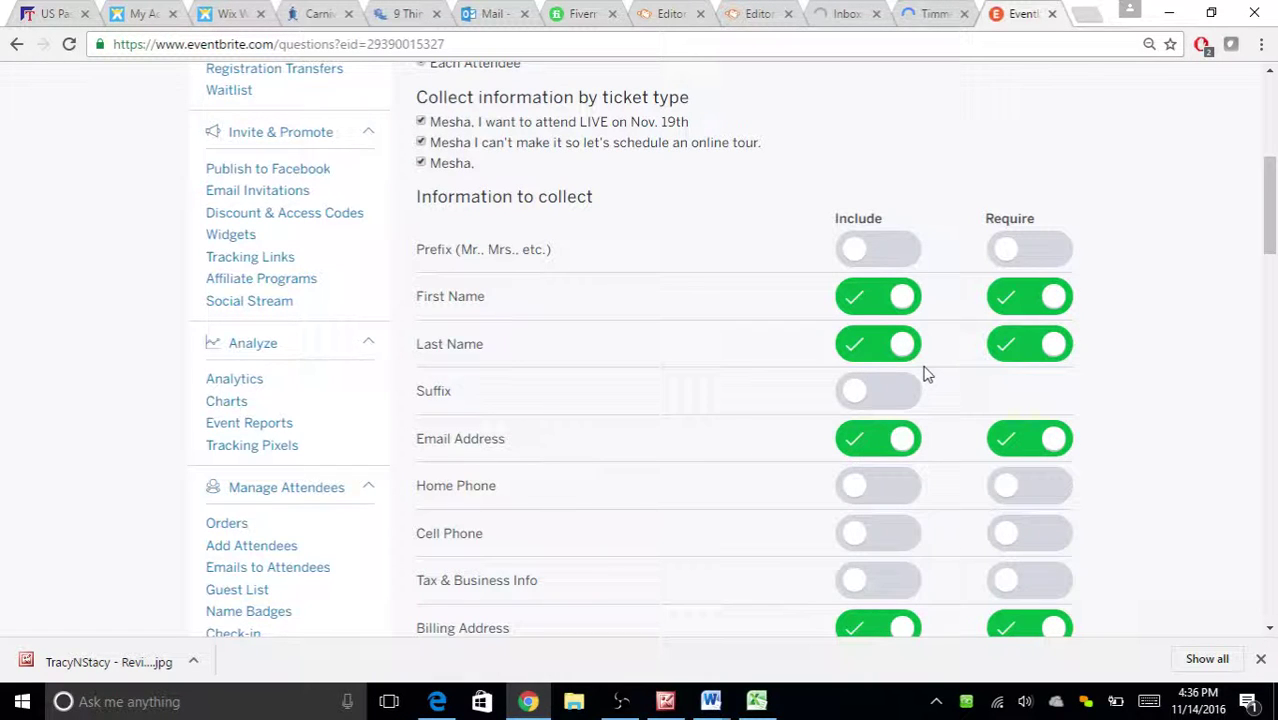
{"action": "scroll", "coordinate": [925, 373], "scroll_direction": "down", "scroll_amount": 2}
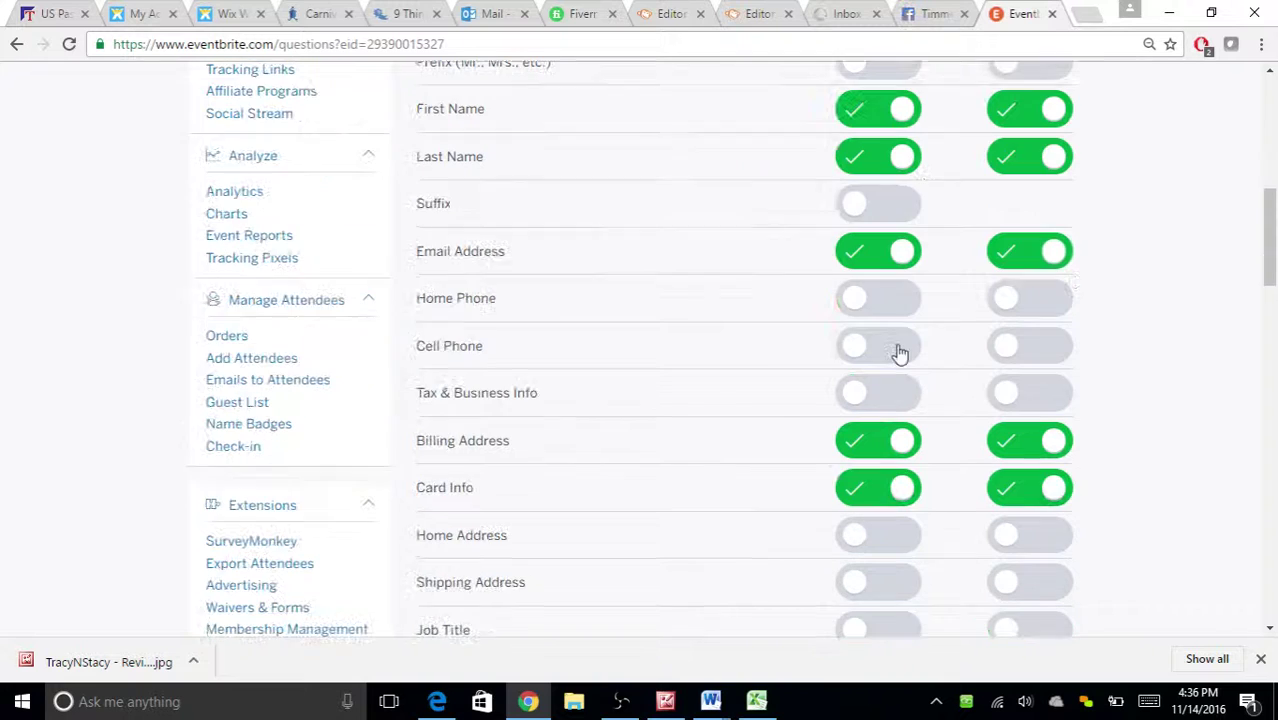
{"action": "left_click", "coordinate": [900, 347]}
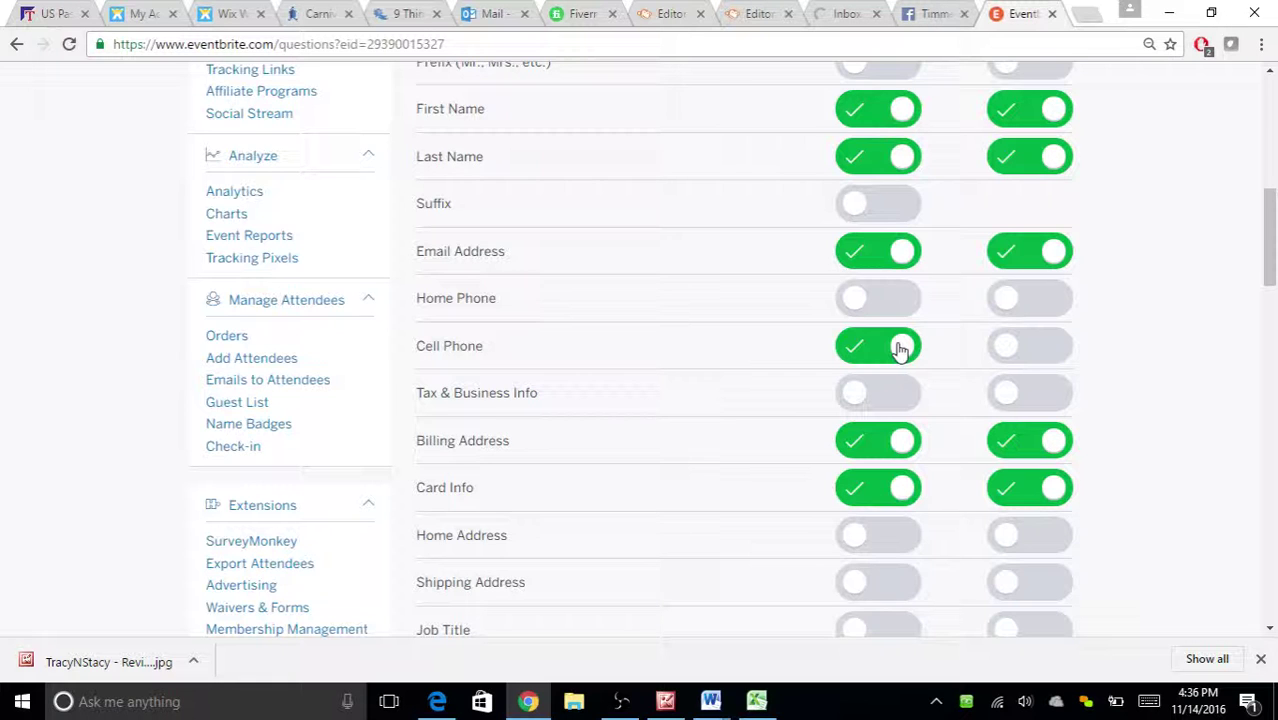
{"action": "scroll", "coordinate": [900, 347], "scroll_direction": "up", "scroll_amount": 1}
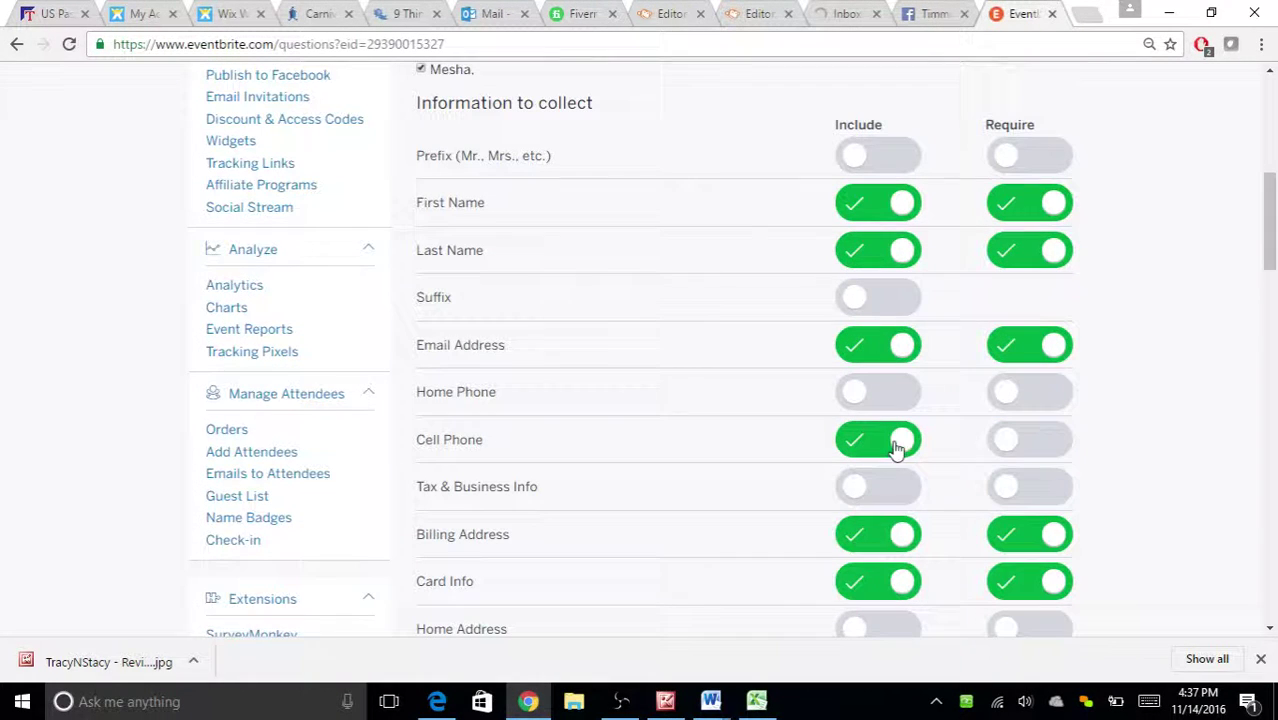
{"action": "left_click", "coordinate": [1017, 449]}
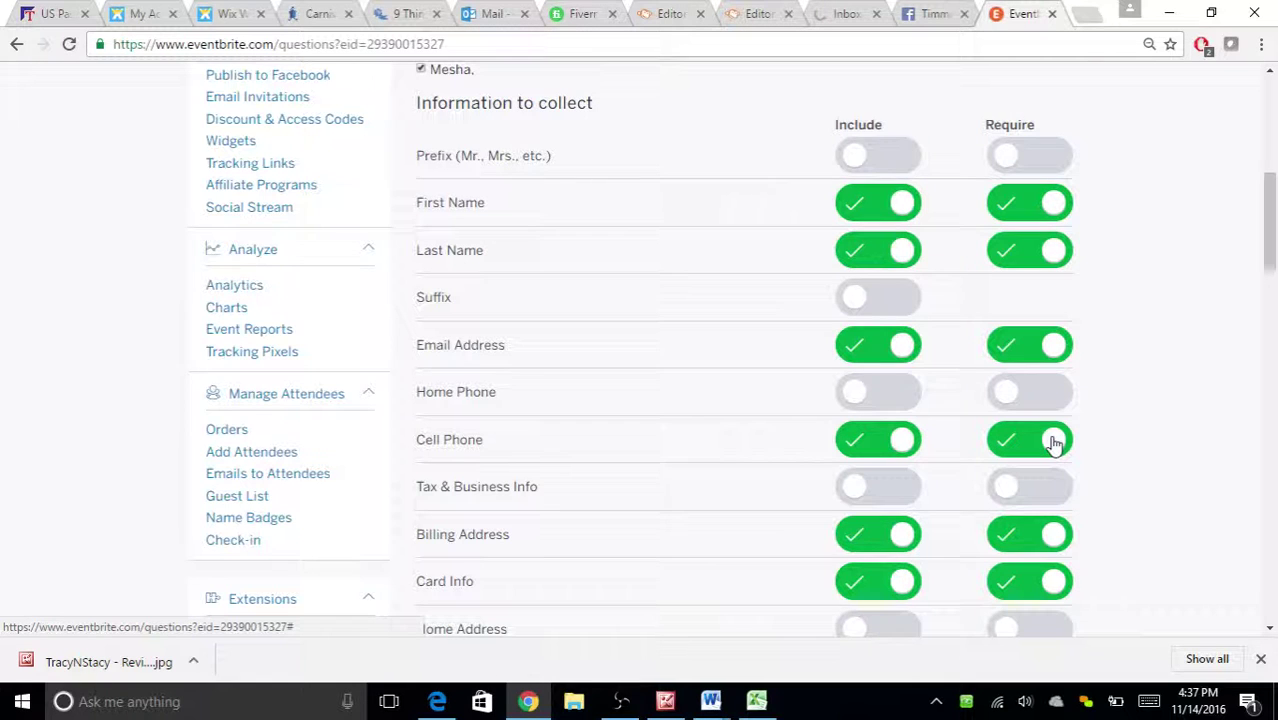
Look through the remaining order form fields, and switch to Excel to review past attendees' answers about their interests.
{"action": "scroll", "coordinate": [613, 536], "scroll_direction": "down", "scroll_amount": 1}
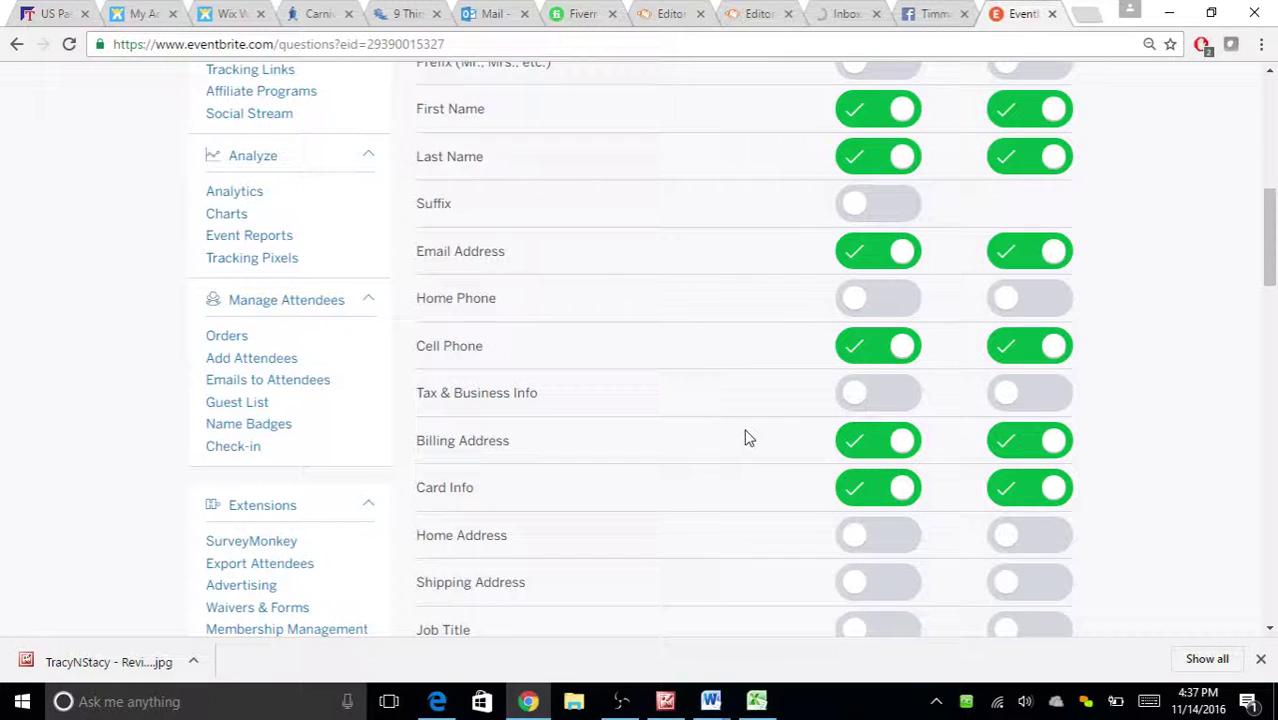
{"action": "scroll", "coordinate": [480, 360], "scroll_direction": "down", "scroll_amount": 7}
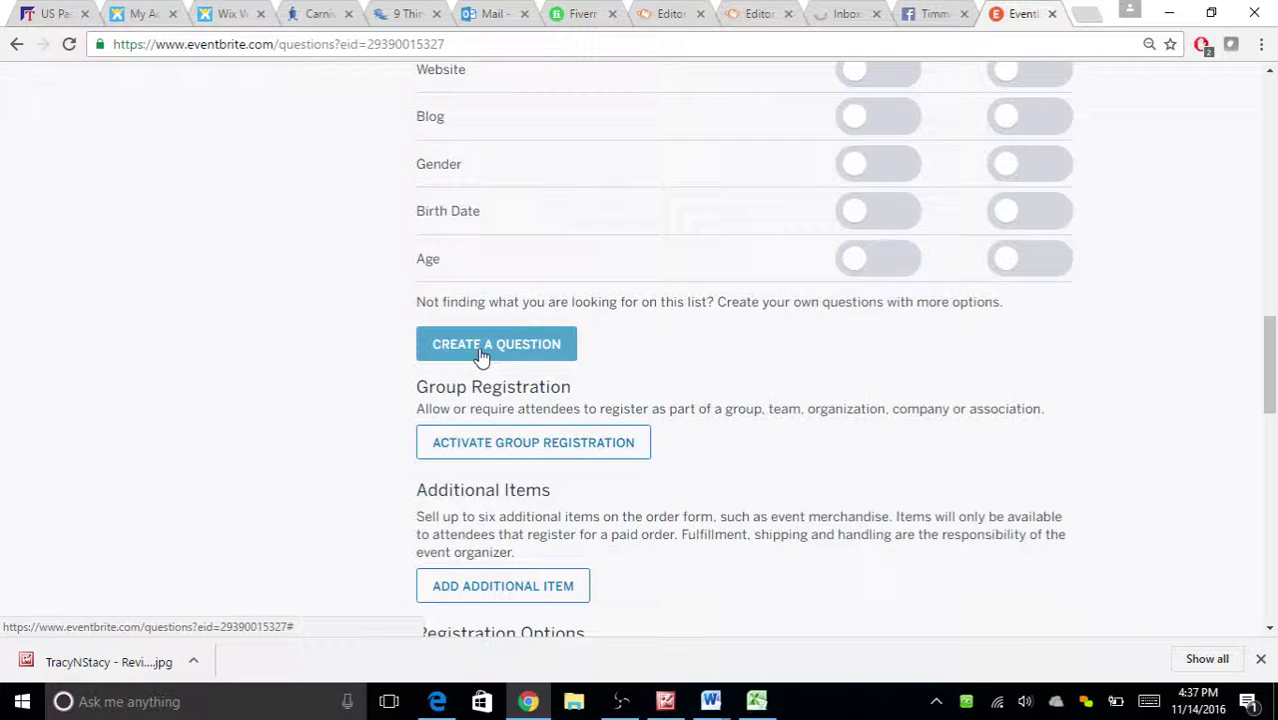
{"action": "key", "text": "alt+Tab"}
{"action": "scroll", "coordinate": [1035, 363], "scroll_direction": "up", "scroll_amount": 3}
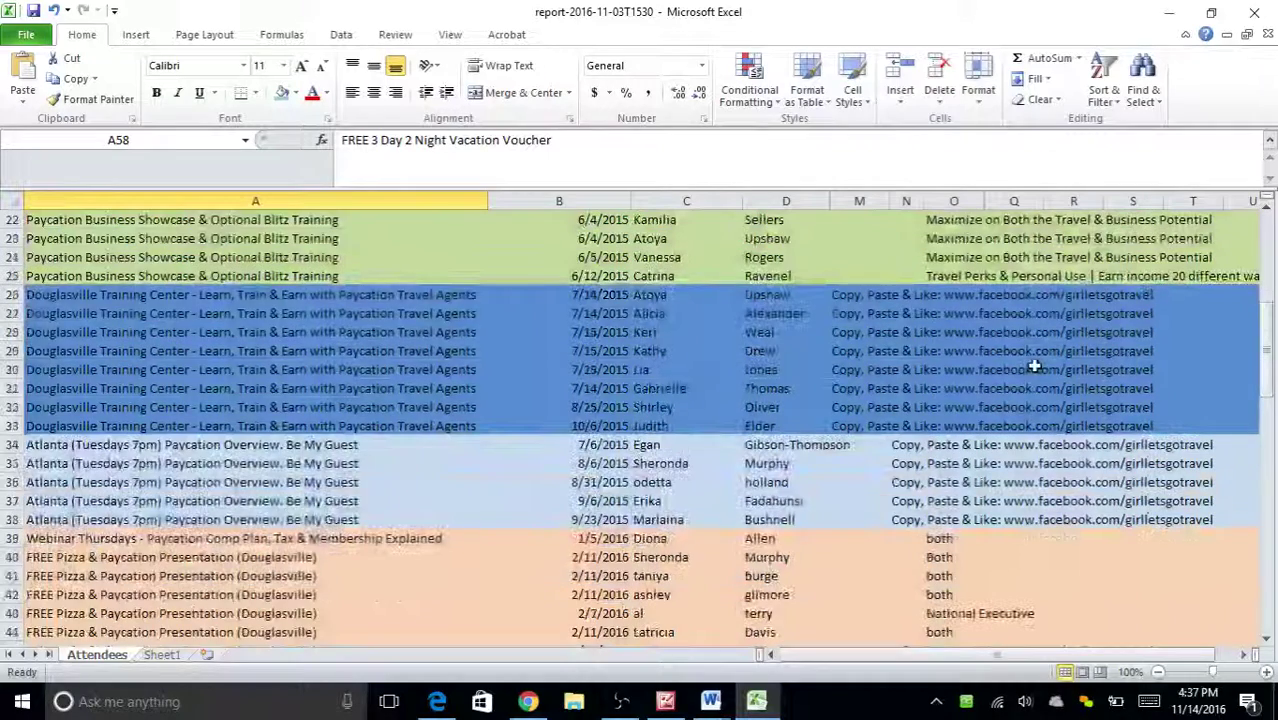
{"action": "scroll", "coordinate": [1033, 365], "scroll_direction": "down", "scroll_amount": 9}
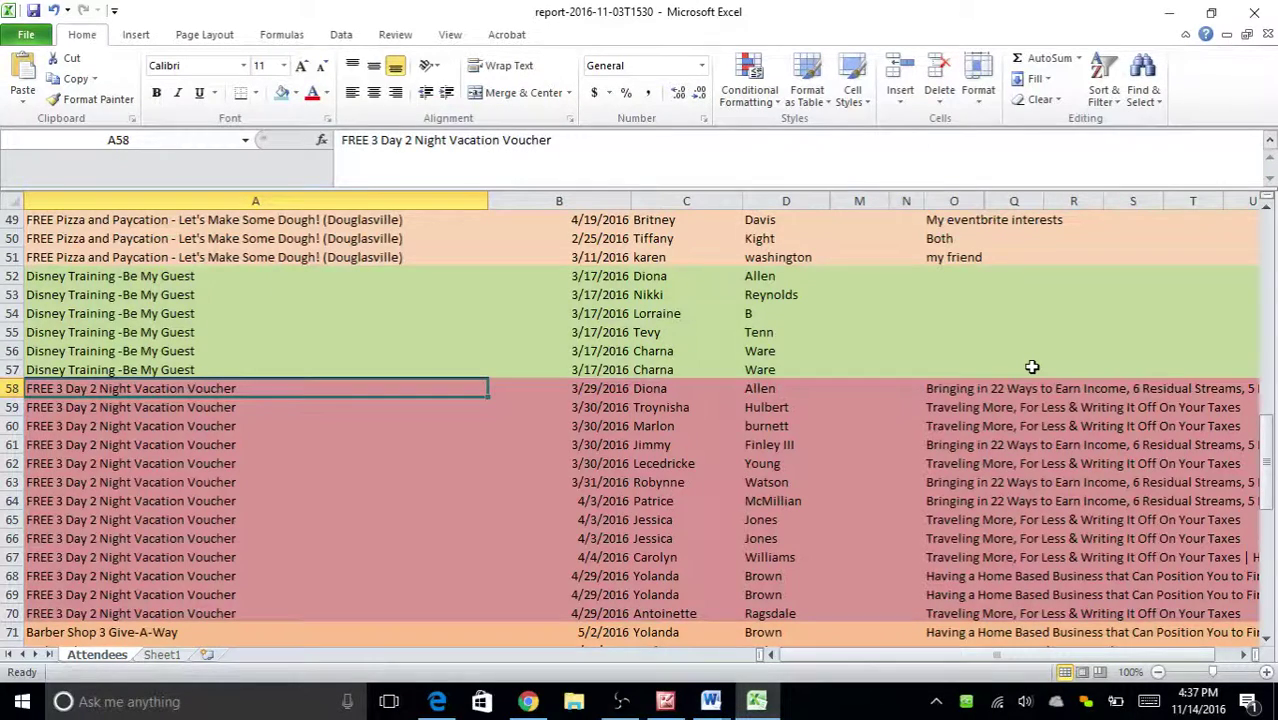
{"action": "scroll", "coordinate": [1032, 367], "scroll_direction": "down", "scroll_amount": 2}
{"action": "scroll", "coordinate": [1032, 367], "scroll_direction": "right", "scroll_amount": 1}
{"action": "left_click", "coordinate": [571, 332]}
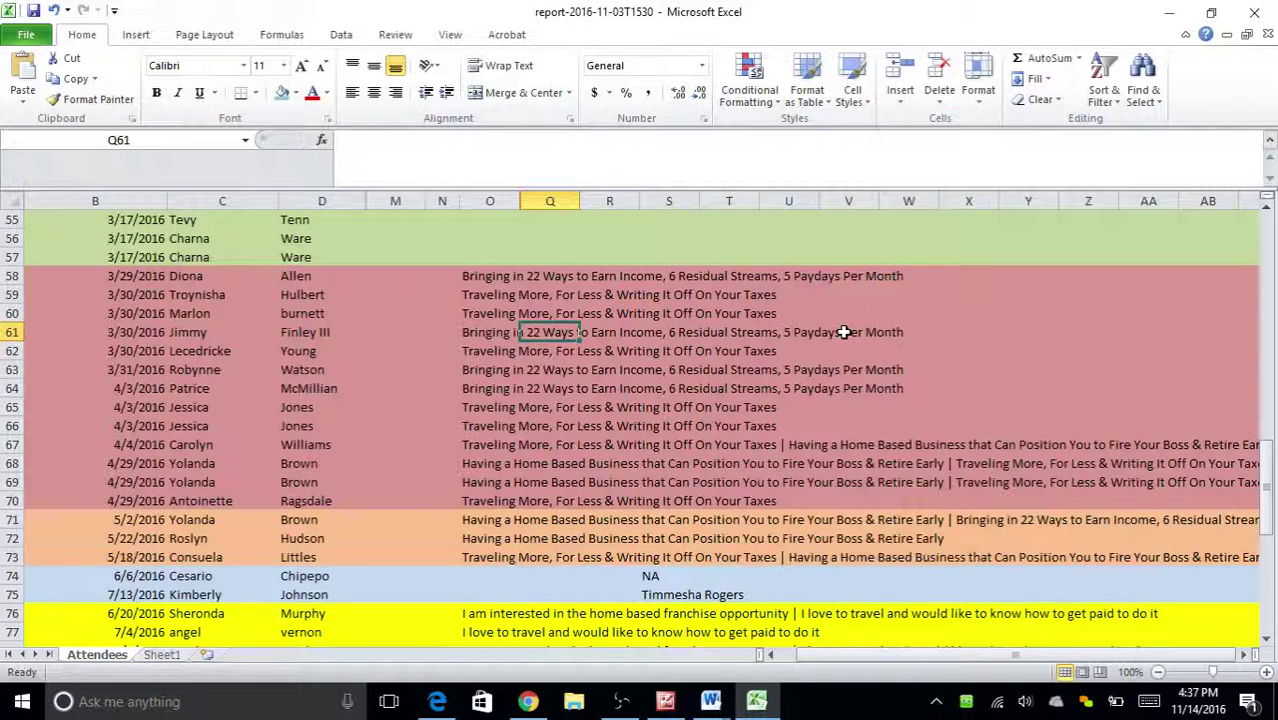
{"action": "left_click", "coordinate": [477, 316]}
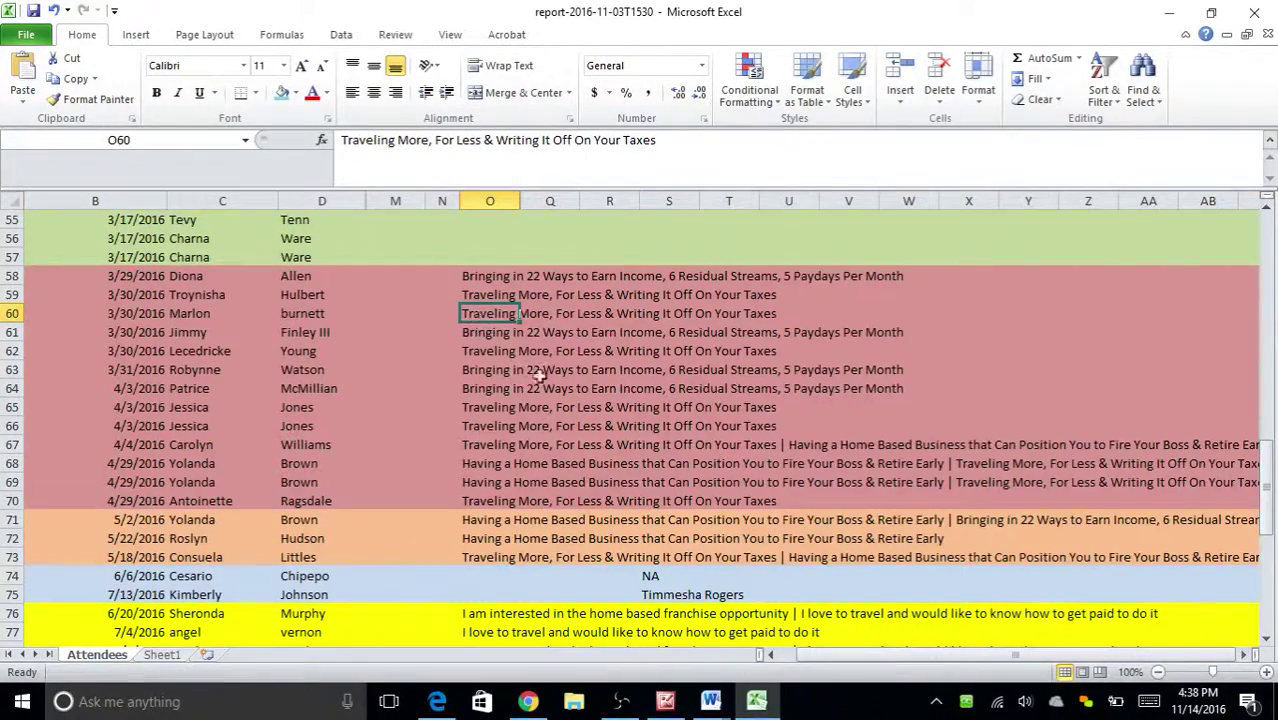
{"action": "scroll", "coordinate": [550, 370], "scroll_direction": "down", "scroll_amount": 3}
{"action": "scroll", "coordinate": [559, 368], "scroll_direction": "down", "scroll_amount": 1}
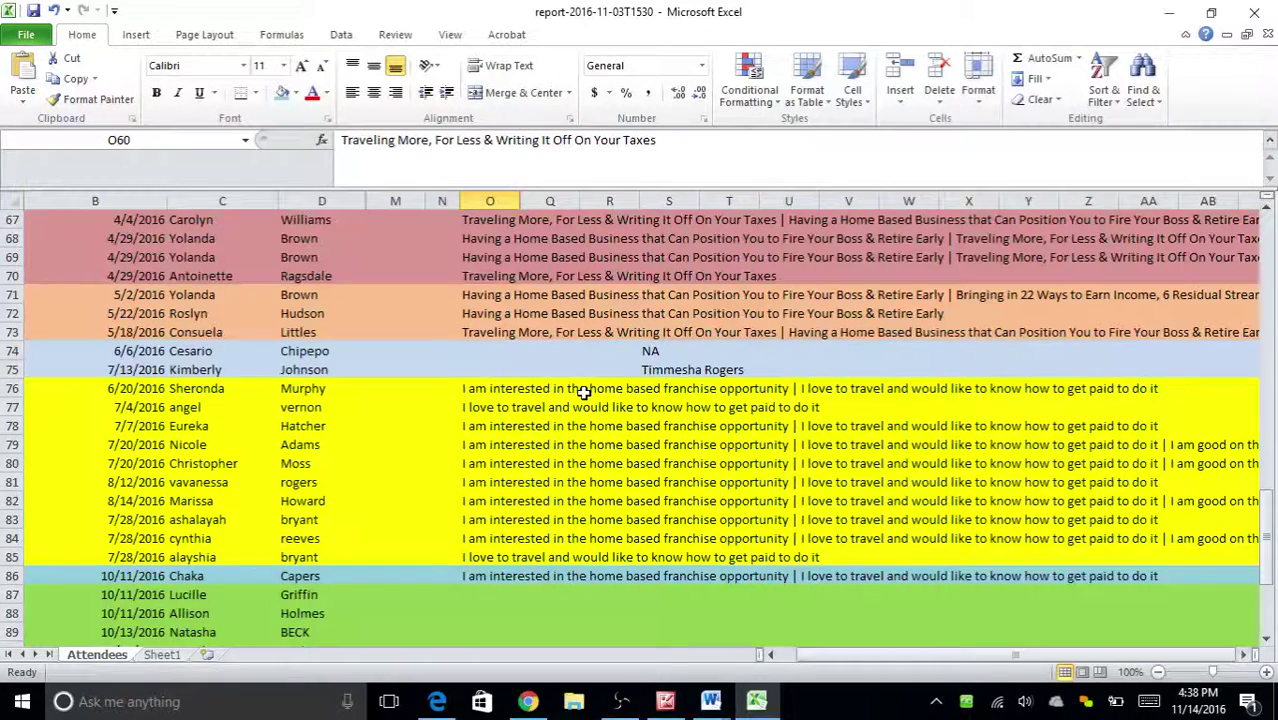
{"action": "scroll", "coordinate": [583, 393], "scroll_direction": "up", "scroll_amount": 7}
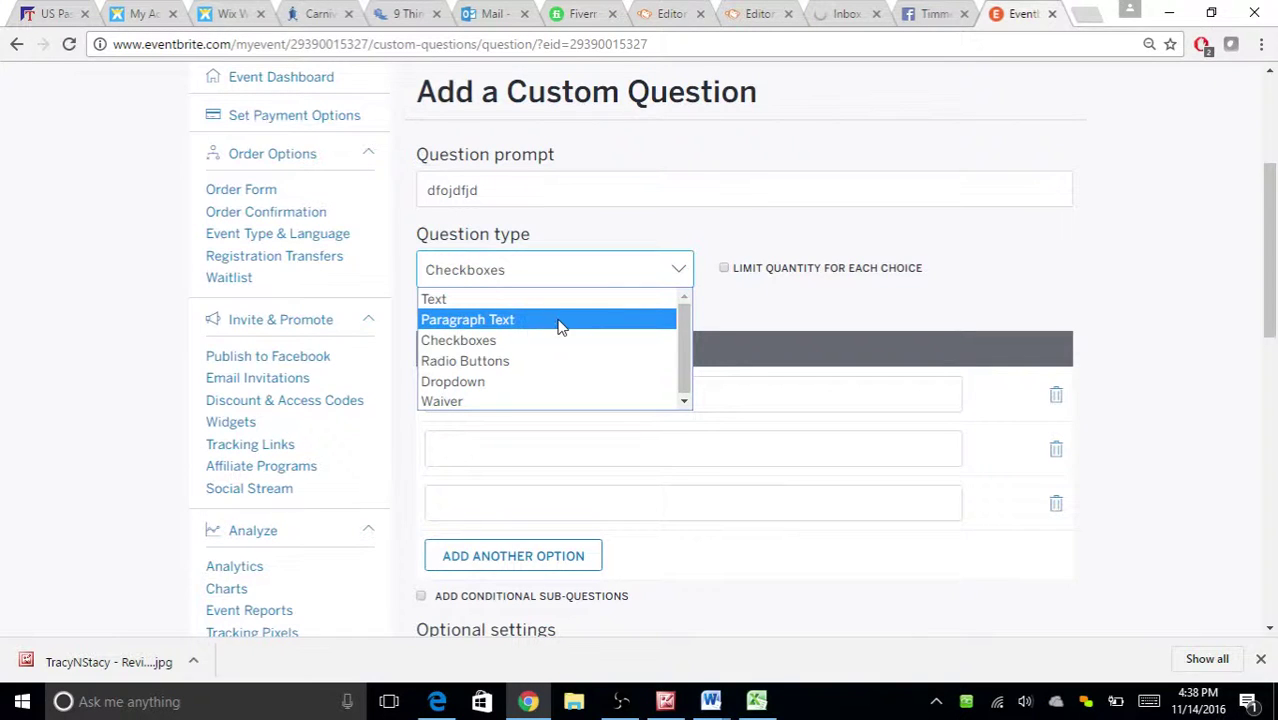
Make the custom question "dfojdfjd" a Dropdown with options "dfsadfadsf", "sdfsdfasdf" and "sdfdfsfsd", and save it.
{"action": "left_click", "coordinate": [505, 389]}
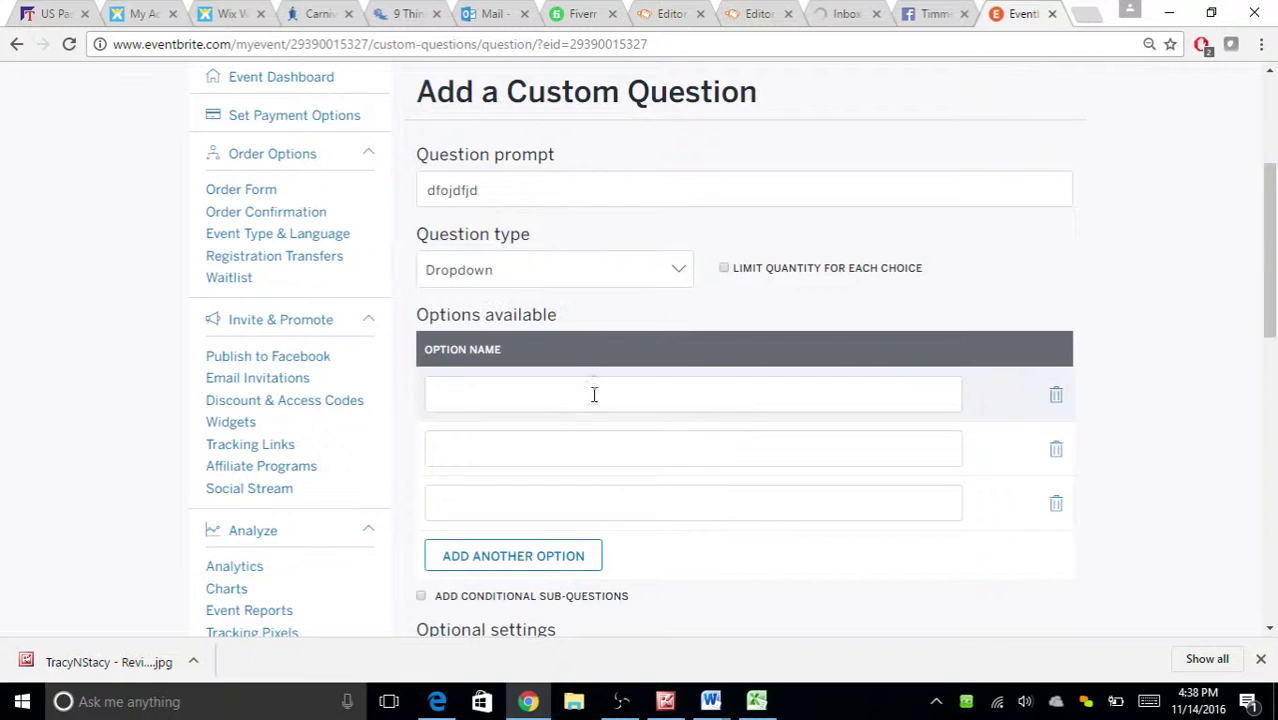
{"action": "left_click", "coordinate": [495, 404]}
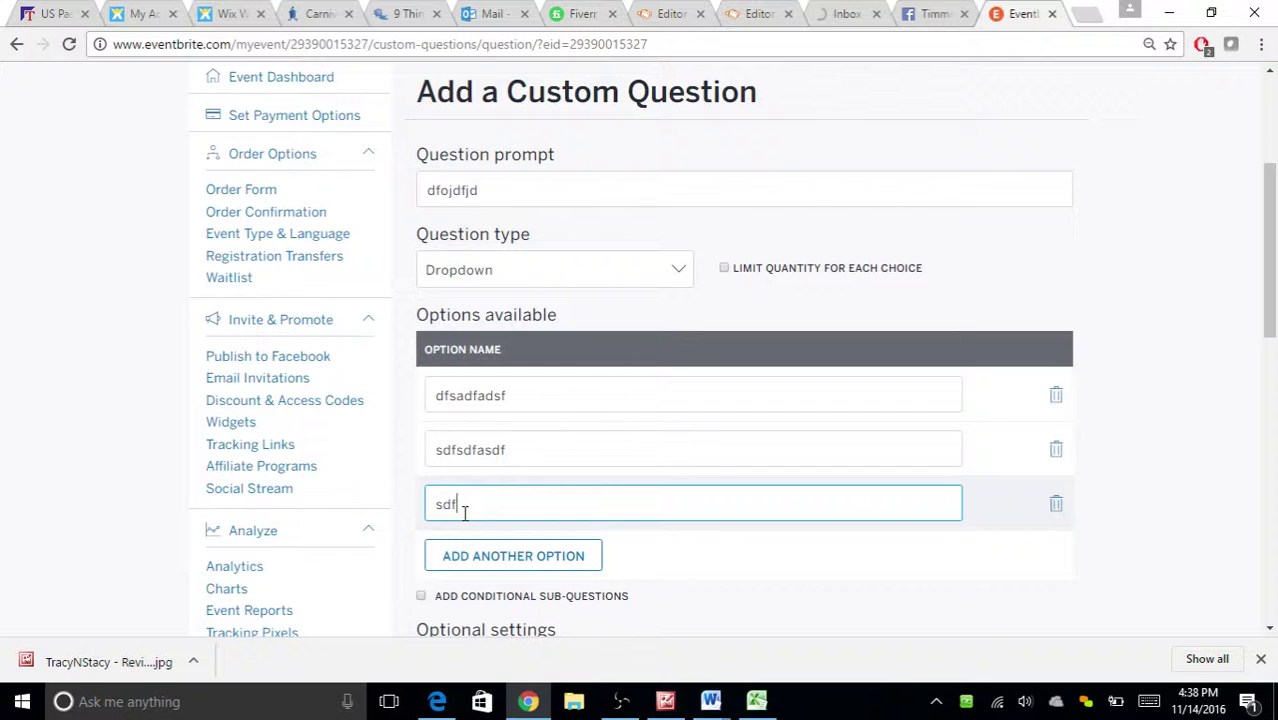
{"action": "type", "text": "dfsfsd"}
{"action": "scroll", "coordinate": [428, 402], "scroll_direction": "down", "scroll_amount": 3}
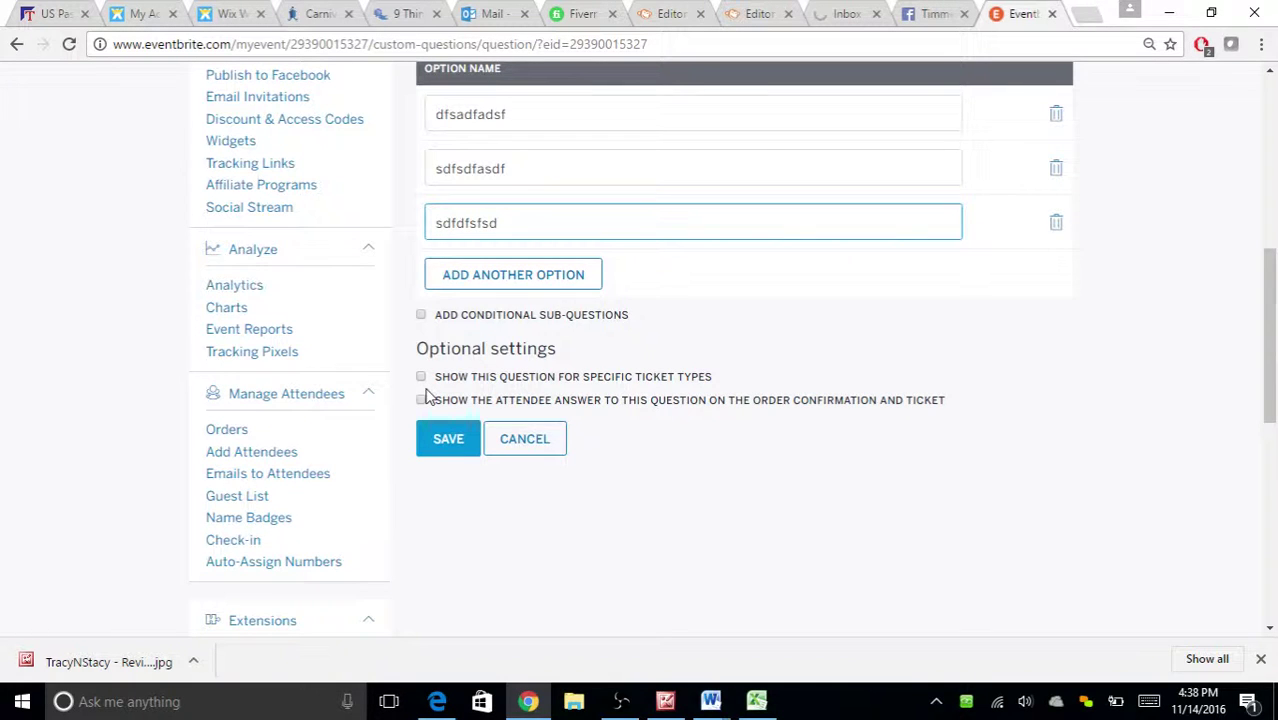
{"action": "left_click", "coordinate": [443, 447]}
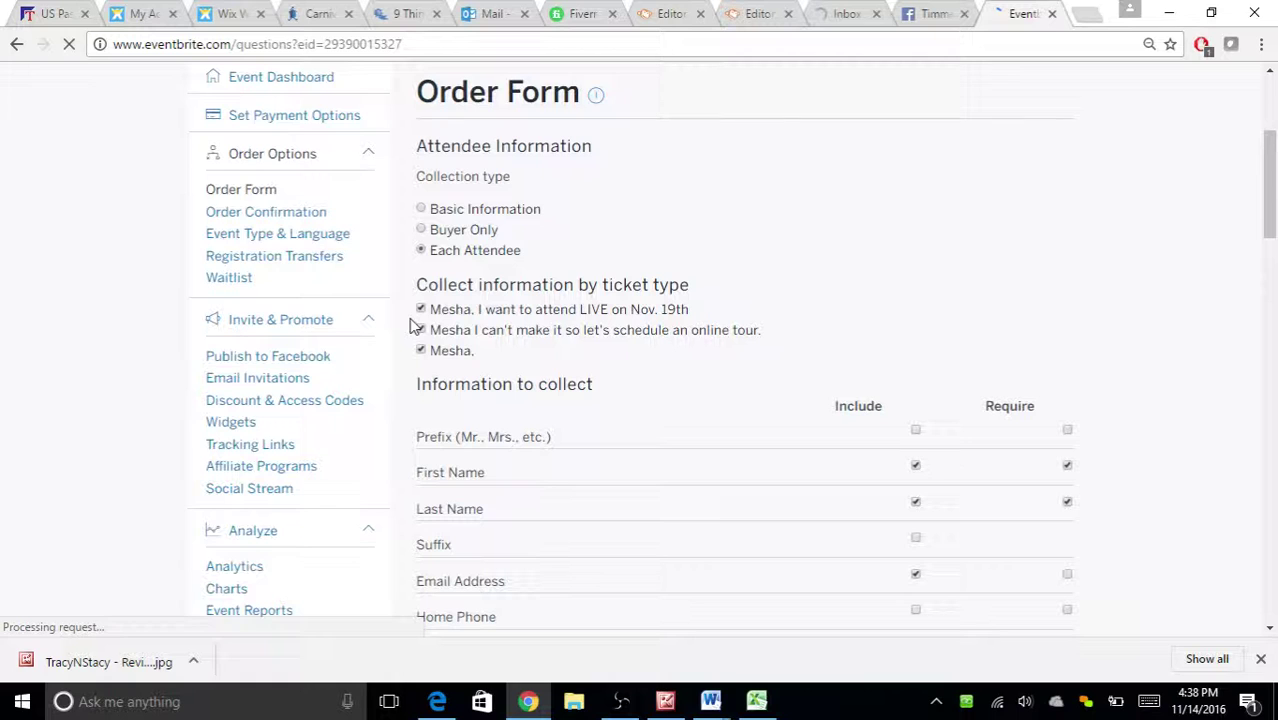
Dismiss the downloads bar and start a new email to the event's attendees.
{"action": "left_click", "coordinate": [1262, 662]}
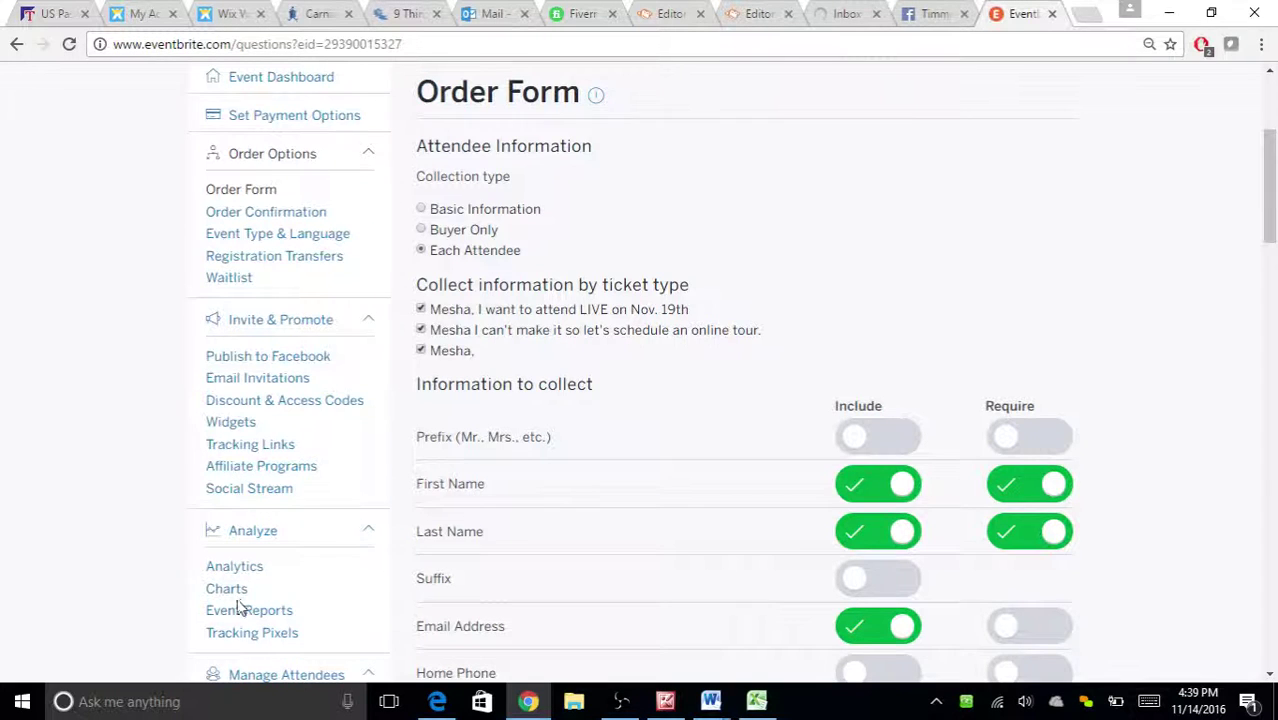
{"action": "scroll", "coordinate": [240, 605], "scroll_direction": "down", "scroll_amount": 5}
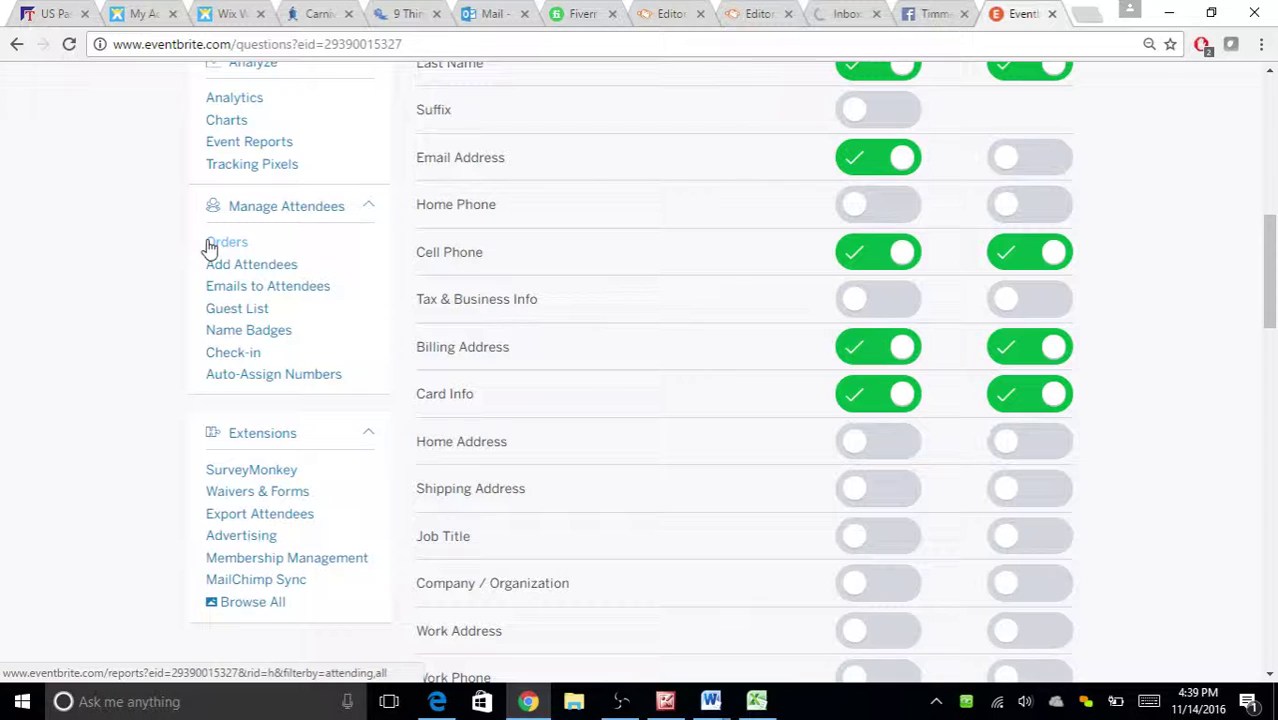
{"action": "left_click", "coordinate": [241, 296]}
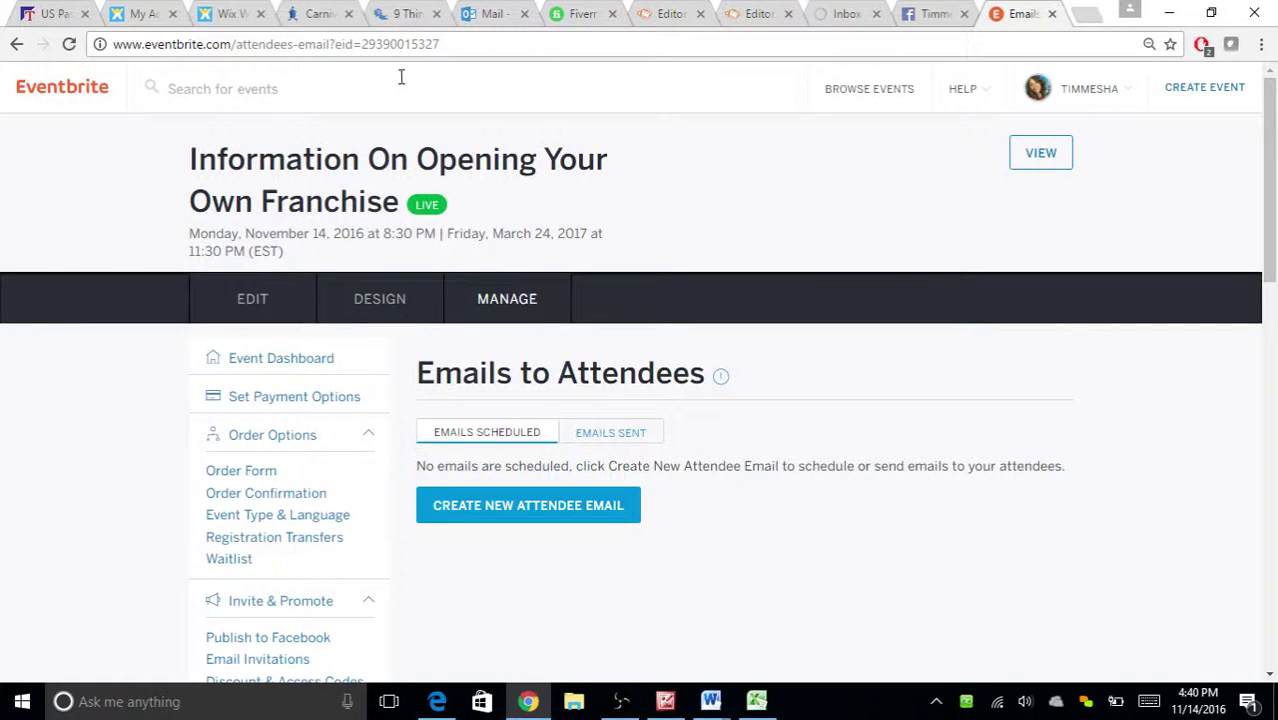
{"action": "scroll", "coordinate": [646, 230], "scroll_direction": "down", "scroll_amount": 1}
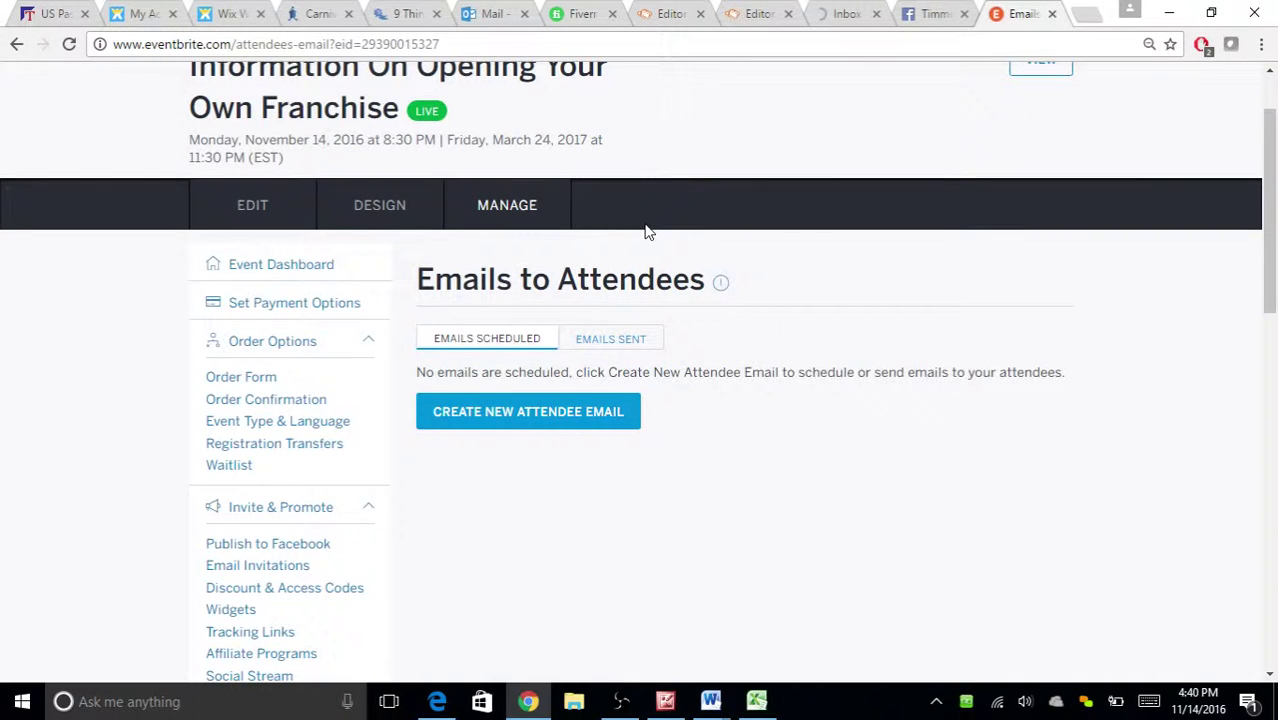
{"action": "scroll", "coordinate": [646, 232], "scroll_direction": "down", "scroll_amount": 1}
{"action": "left_click", "coordinate": [526, 317]}
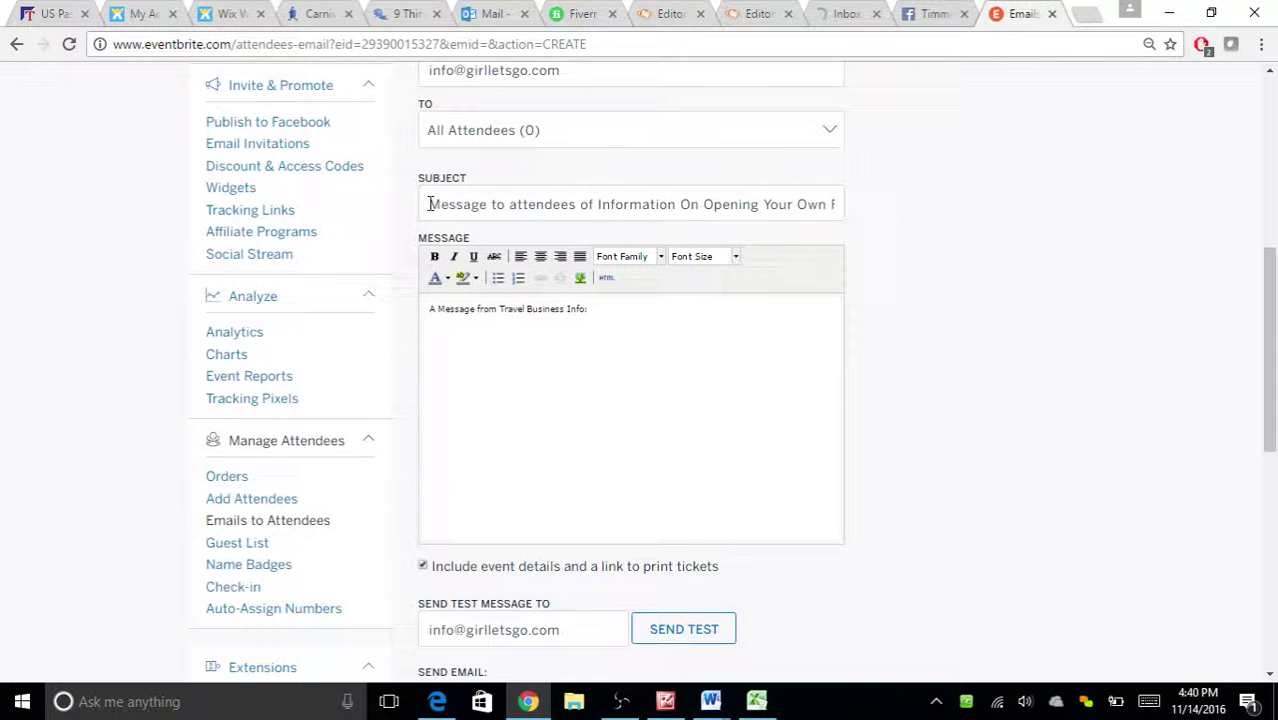
Replace the attendee email's default subject with "Hey, it's" followed by the organizer's first name and an ellipsis.
{"action": "left_click_drag", "start_coordinate": [429, 204], "coordinate": [970, 214]}
{"action": "type", "text": "Hey "}
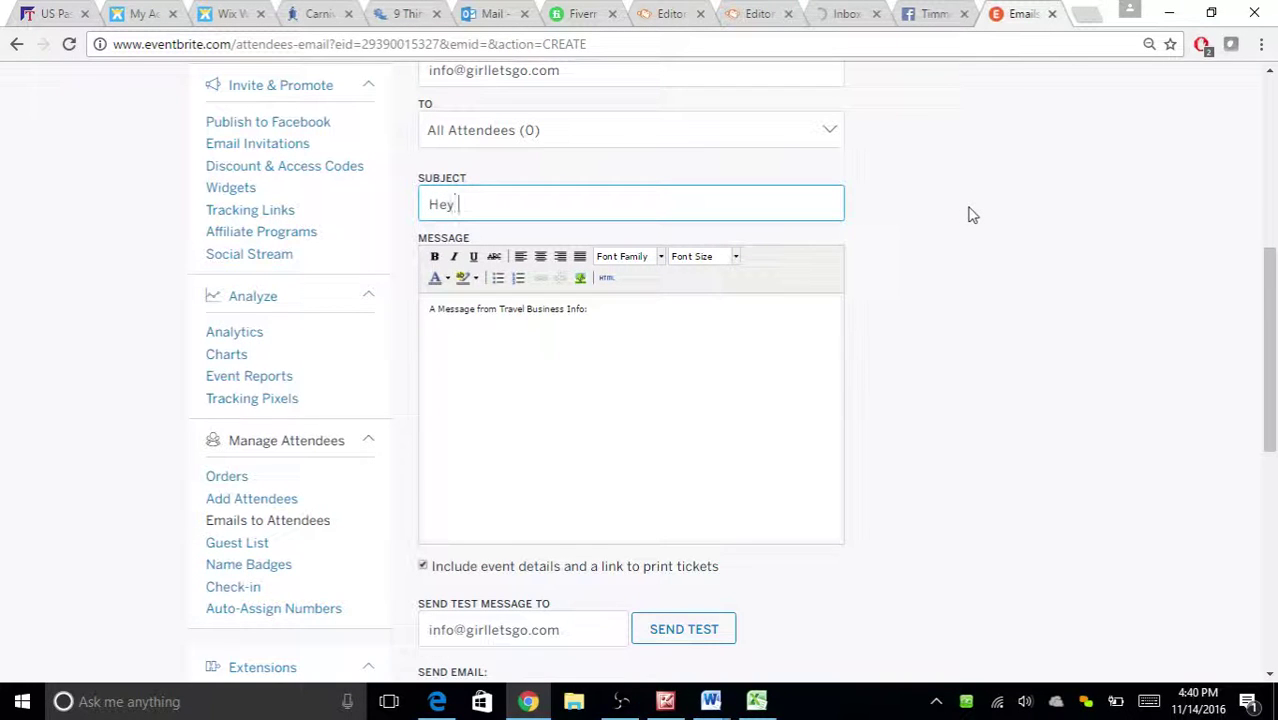
{"action": "type", "text": ". its"}
{"action": "key", "text": "BackSpace"}
{"action": "type", "text": "'s Mesha"}
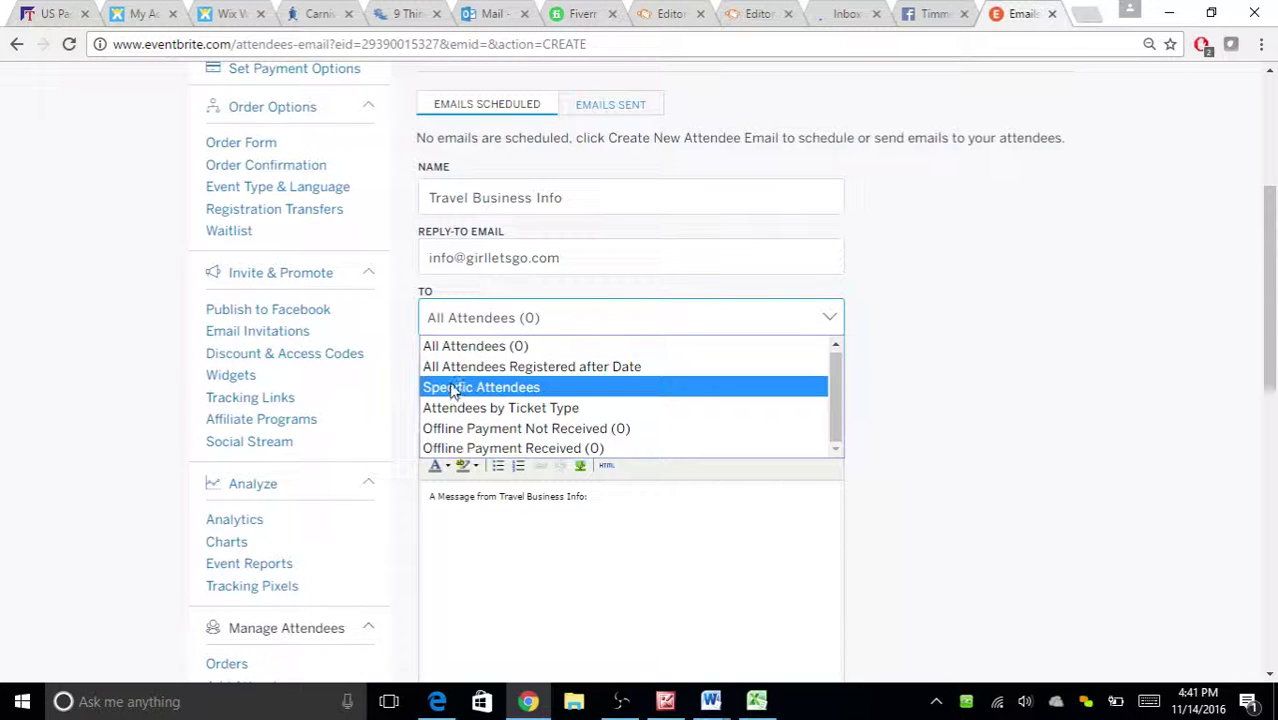
Set the email's recipients to Specific Attendees and look over the message, test and send-time options.
{"action": "left_click", "coordinate": [620, 387]}
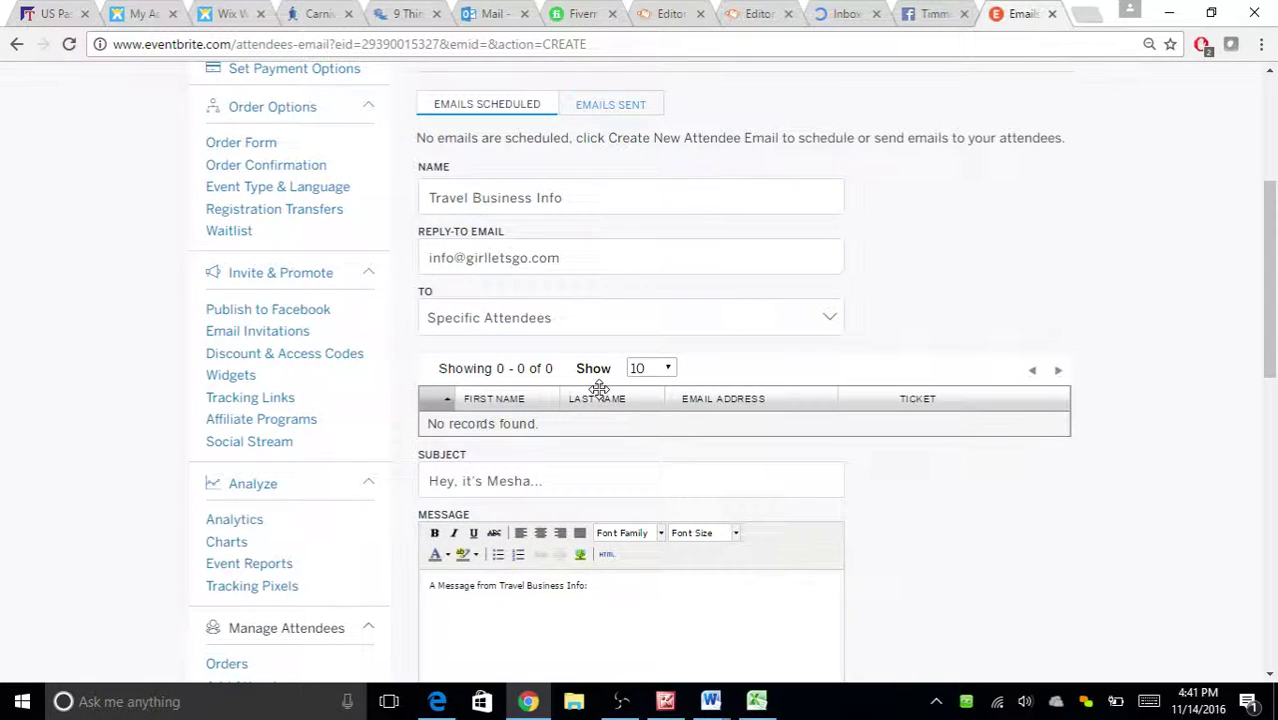
{"action": "scroll", "coordinate": [800, 398], "scroll_direction": "down", "scroll_amount": 1}
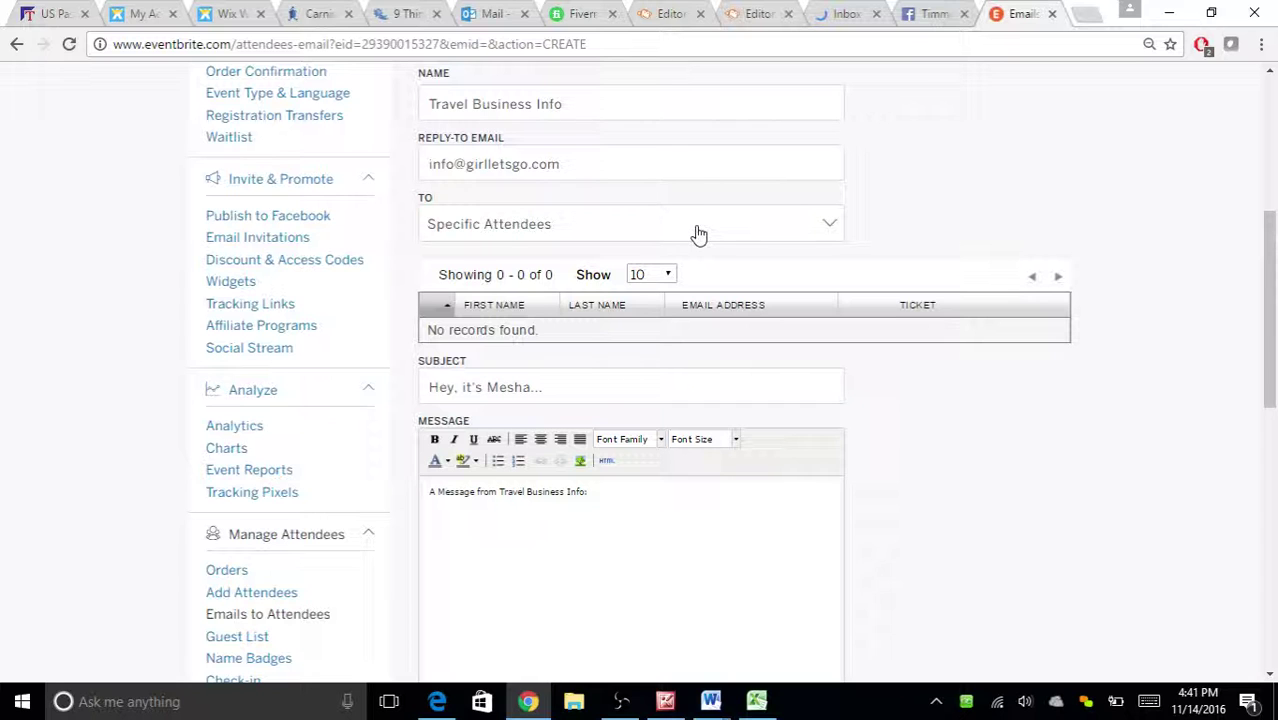
{"action": "scroll", "coordinate": [516, 256], "scroll_direction": "down", "scroll_amount": 10}
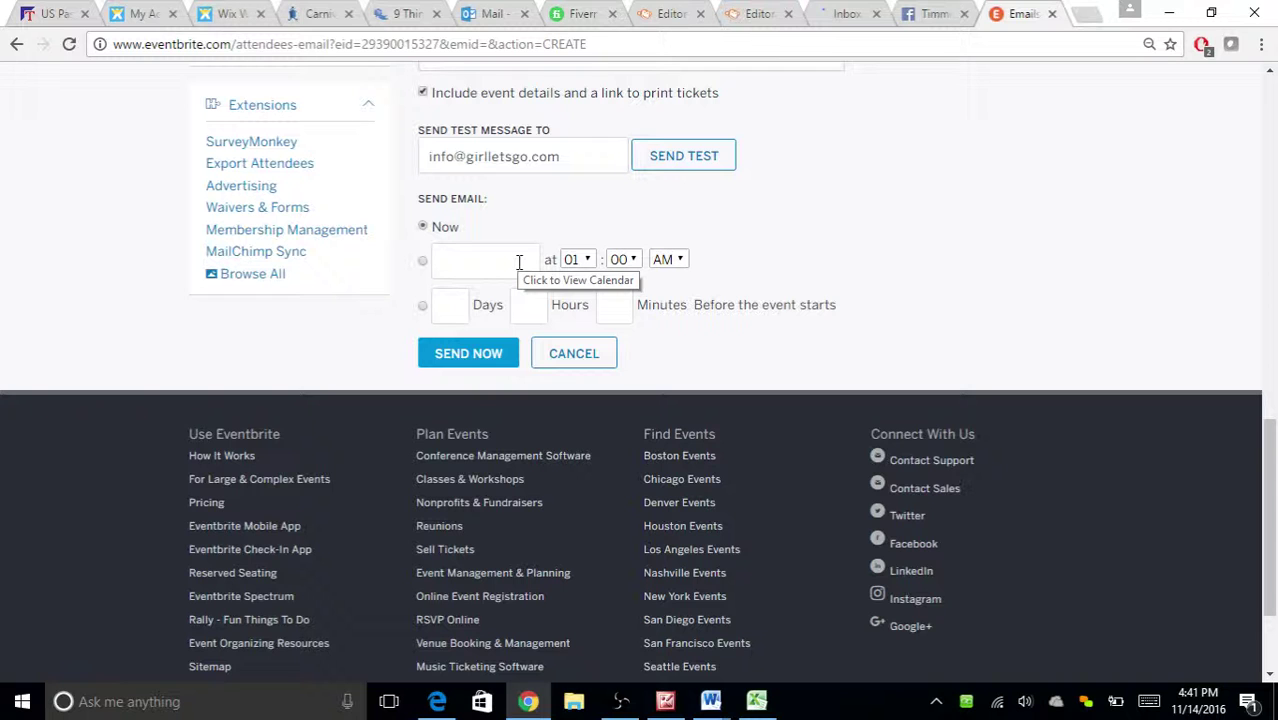
{"action": "scroll", "coordinate": [1119, 112], "scroll_direction": "up", "scroll_amount": 15}
Look through the account settings, including Social Settings, and the organizer profile with its description, website and social network fields.
{"action": "mouse_move", "coordinate": [1126, 106]}
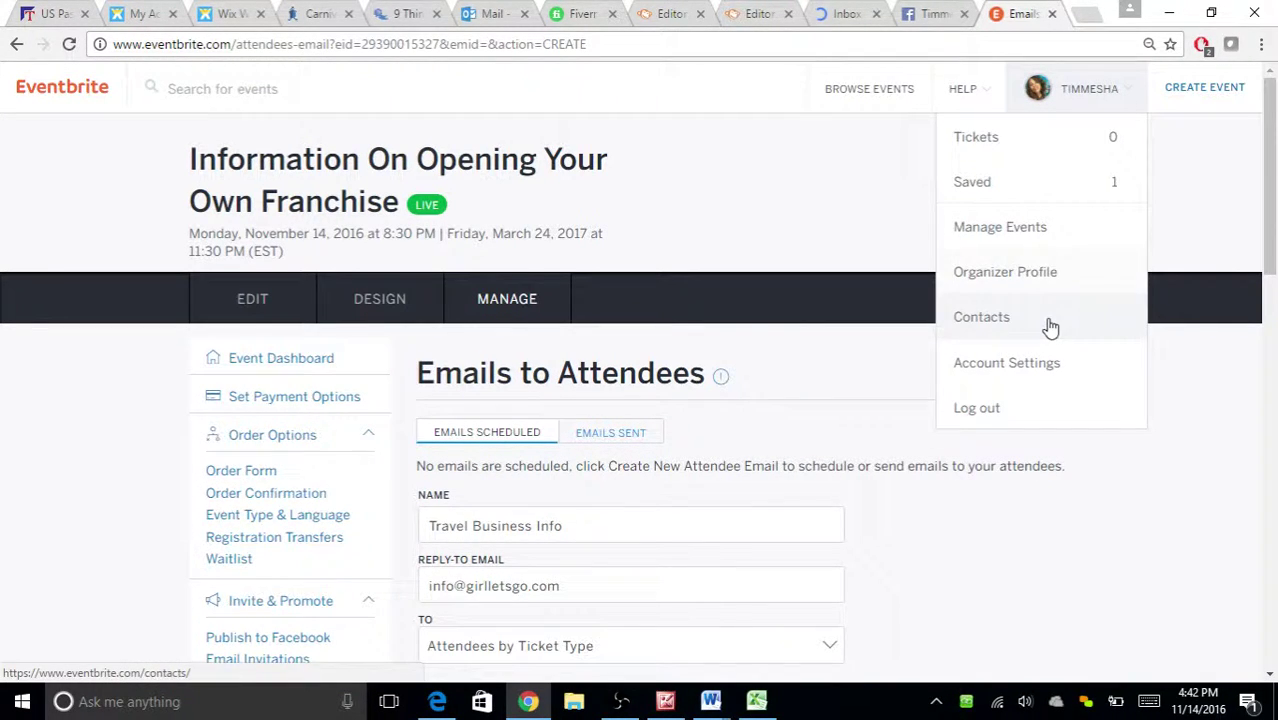
{"action": "left_click", "coordinate": [1022, 372]}
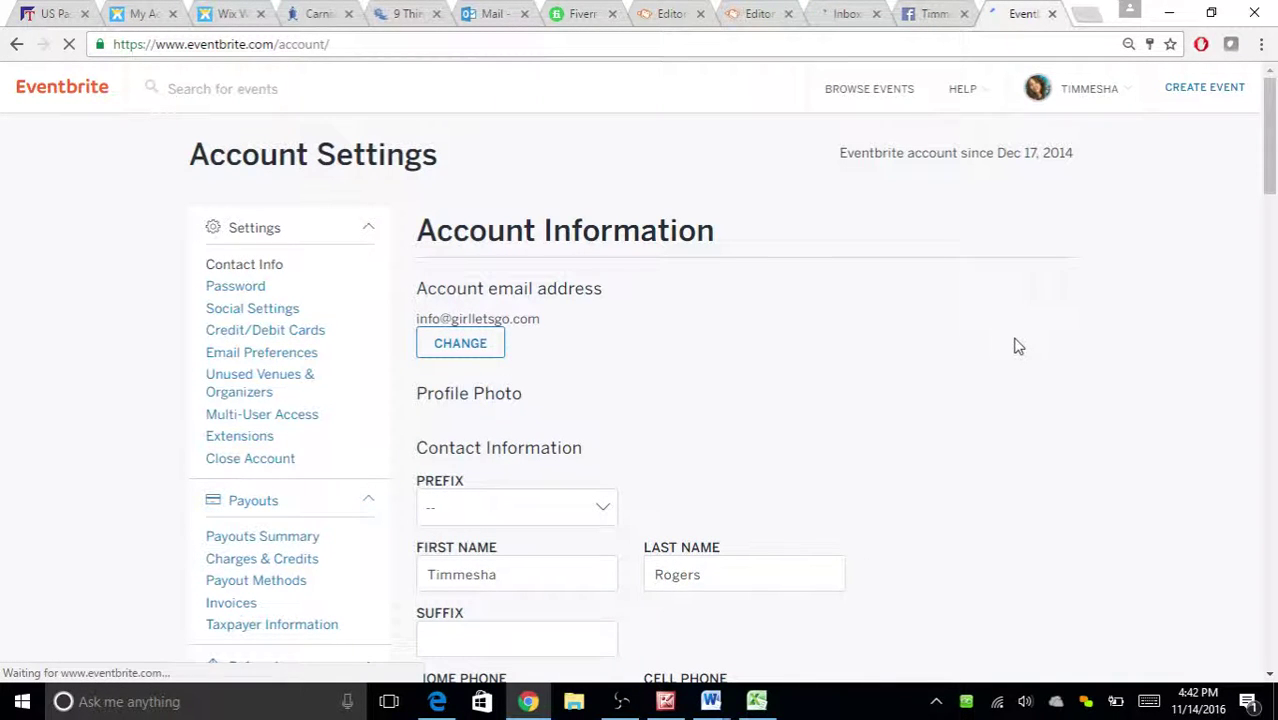
{"action": "scroll", "coordinate": [590, 368], "scroll_direction": "down", "scroll_amount": 1}
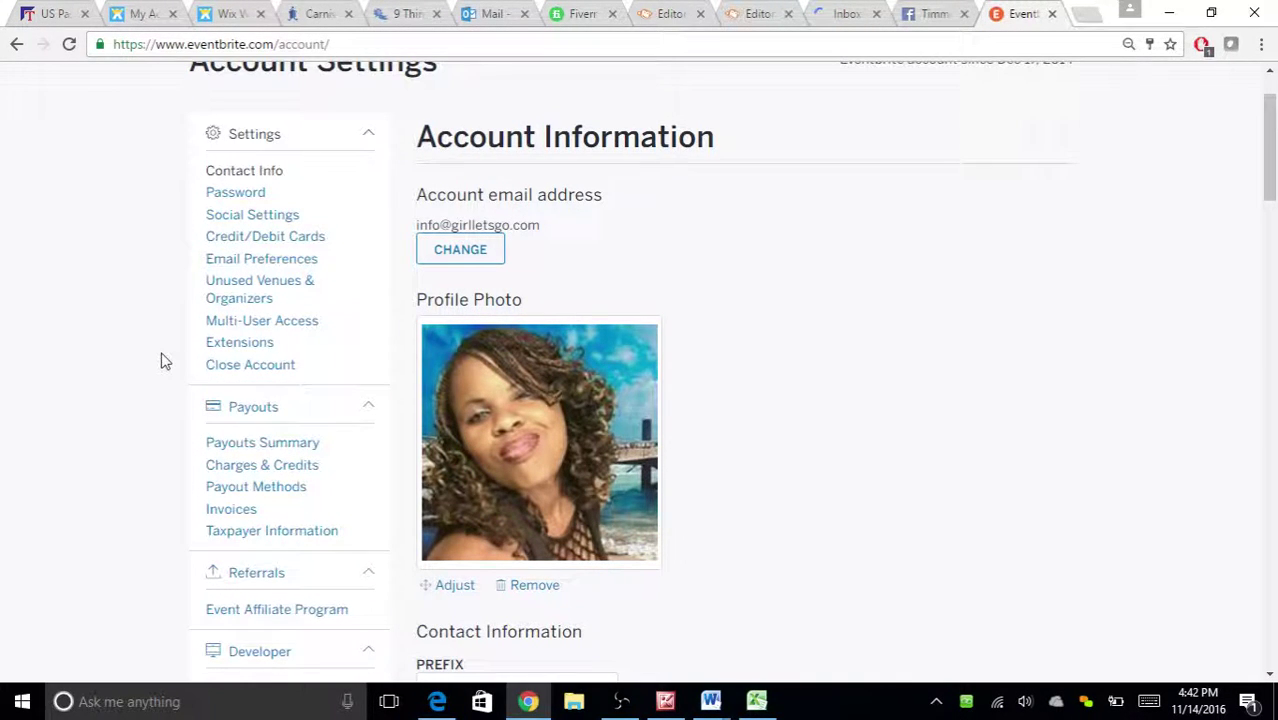
{"action": "scroll", "coordinate": [258, 357], "scroll_direction": "down", "scroll_amount": 2}
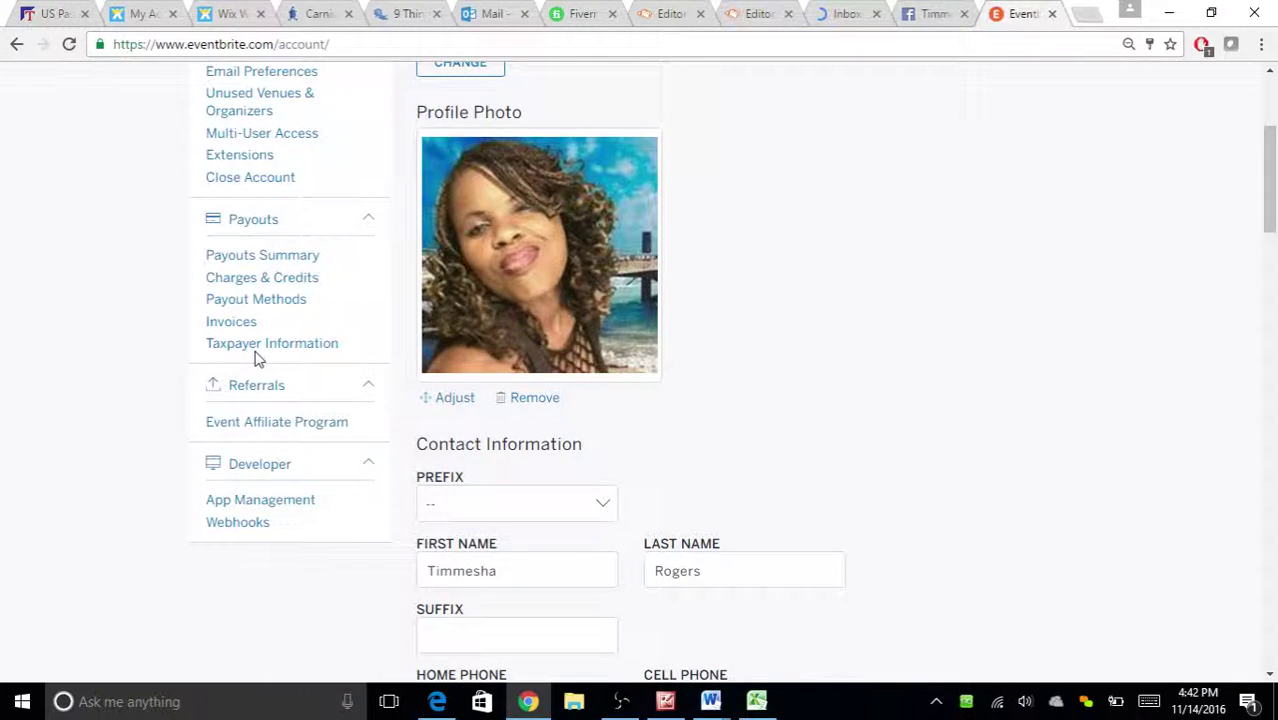
{"action": "scroll", "coordinate": [215, 215], "scroll_direction": "up", "scroll_amount": 2}
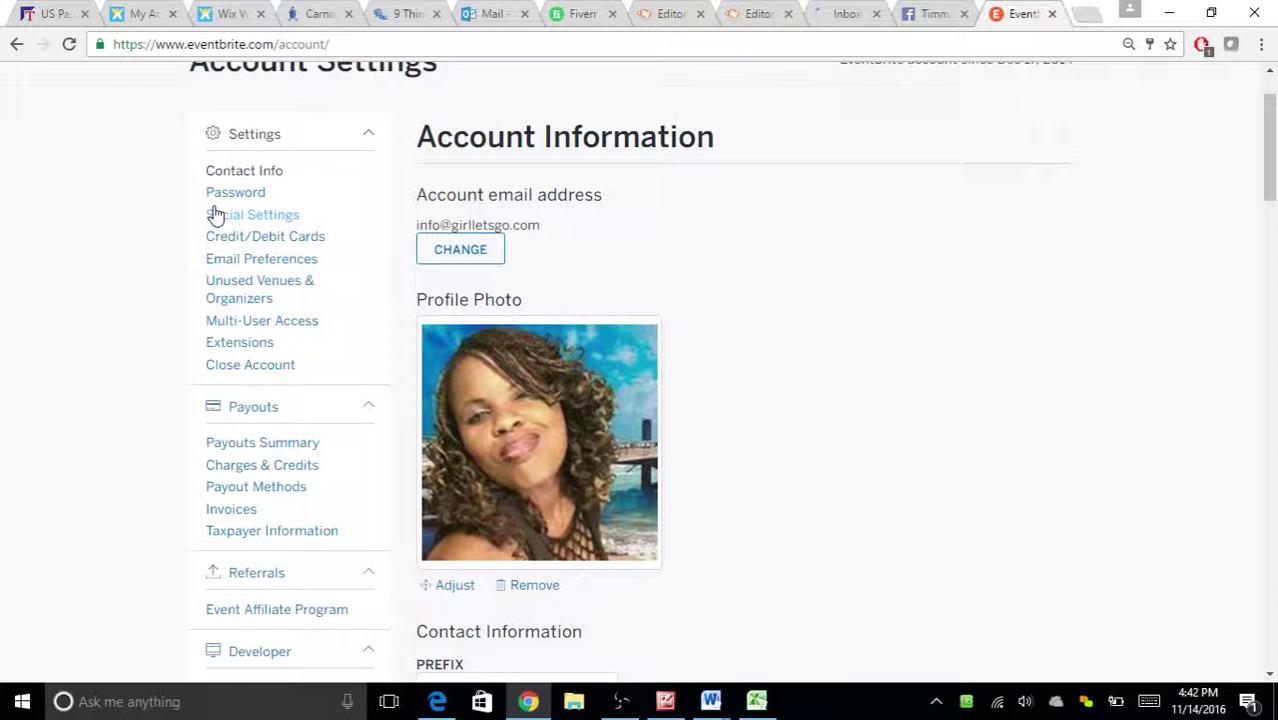
{"action": "left_click", "coordinate": [215, 216]}
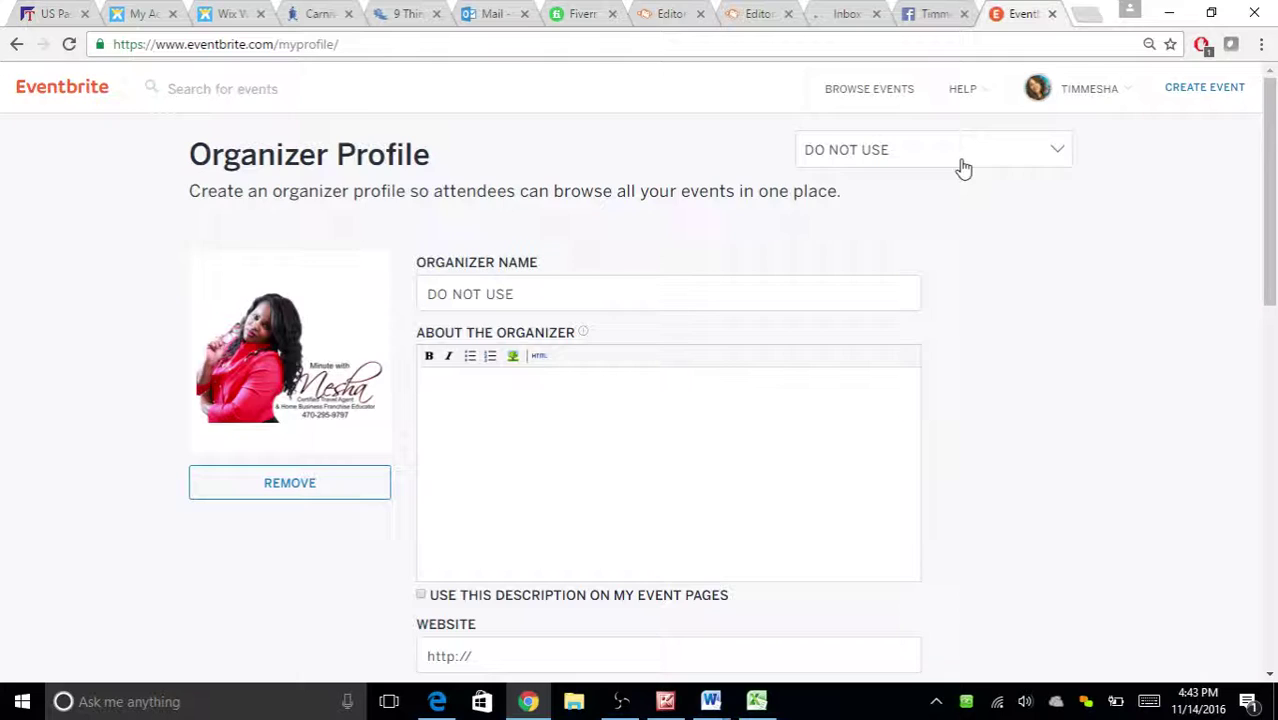
{"action": "scroll", "coordinate": [965, 175], "scroll_direction": "down", "scroll_amount": 3}
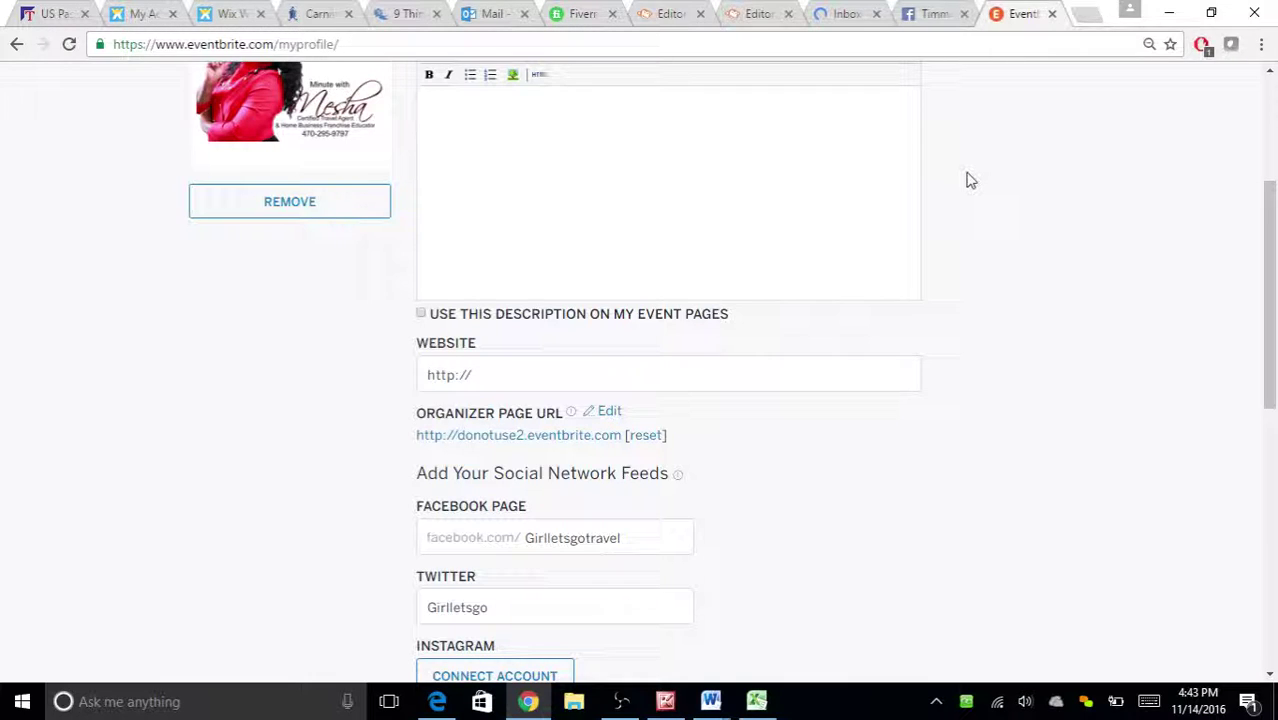
{"action": "scroll", "coordinate": [970, 180], "scroll_direction": "up", "scroll_amount": 3}
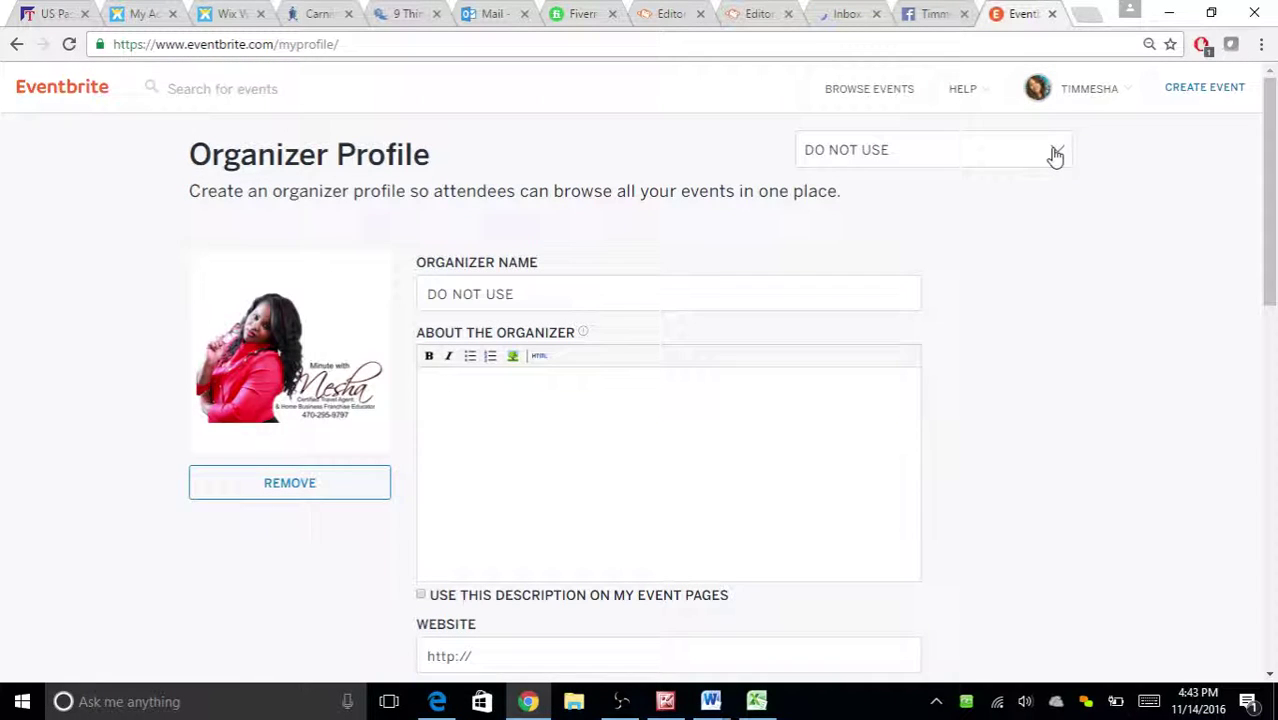